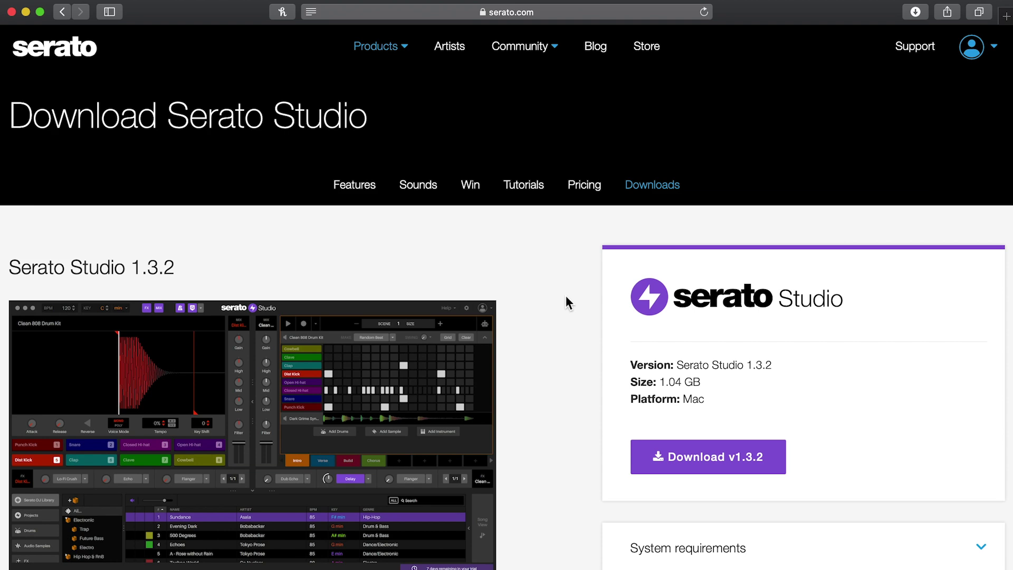
Step: Review the system requirements on the Serato Studio download page
scroll(565, 295, down, 1)
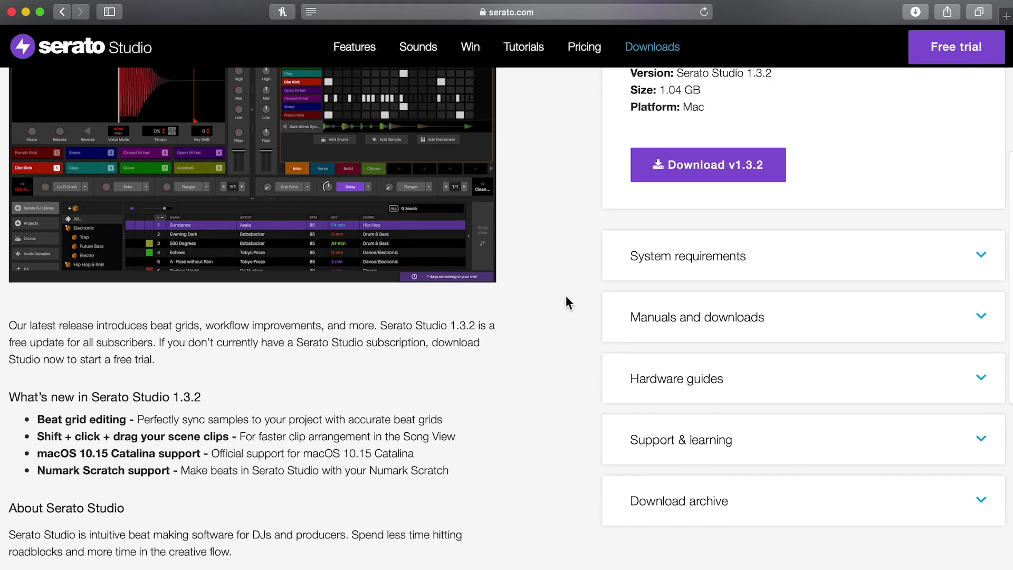
click(691, 264)
scroll(562, 344, down, 5)
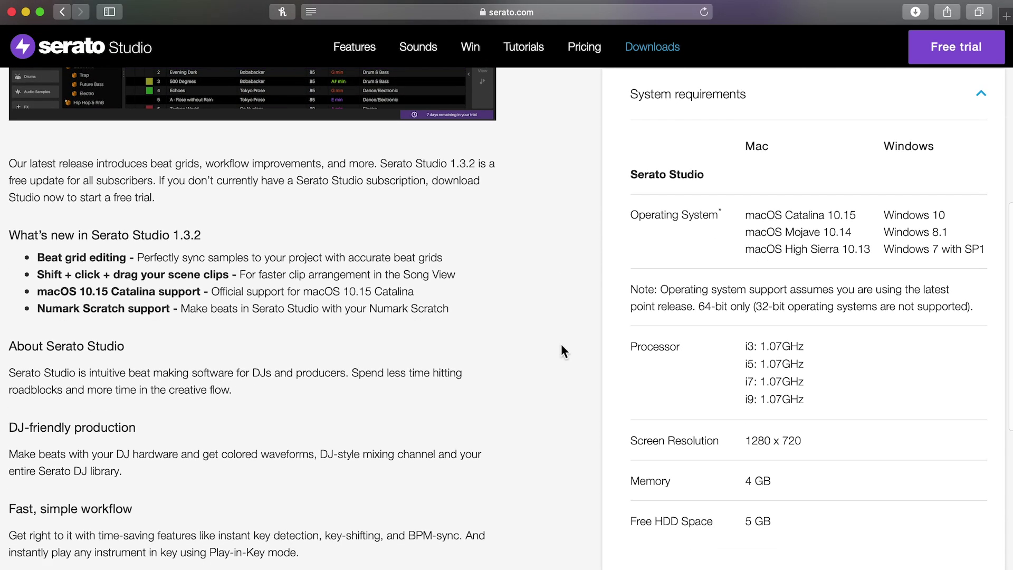
scroll(562, 344, down, 3)
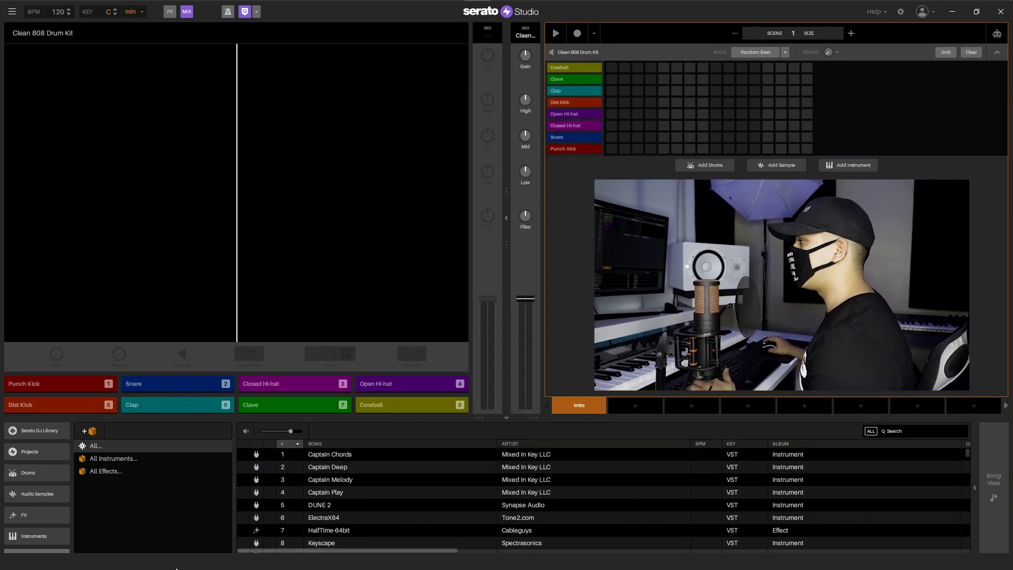
Step: Switch to Serato Studio and load the Omnisphere instrument plugin into a new deck
scroll(29, 500, down, 1)
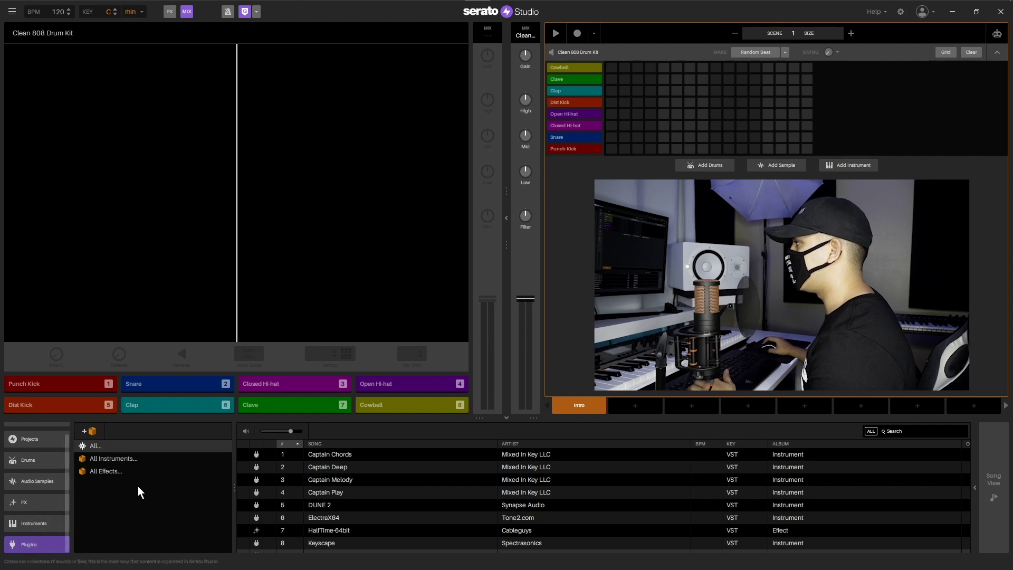
click(157, 458)
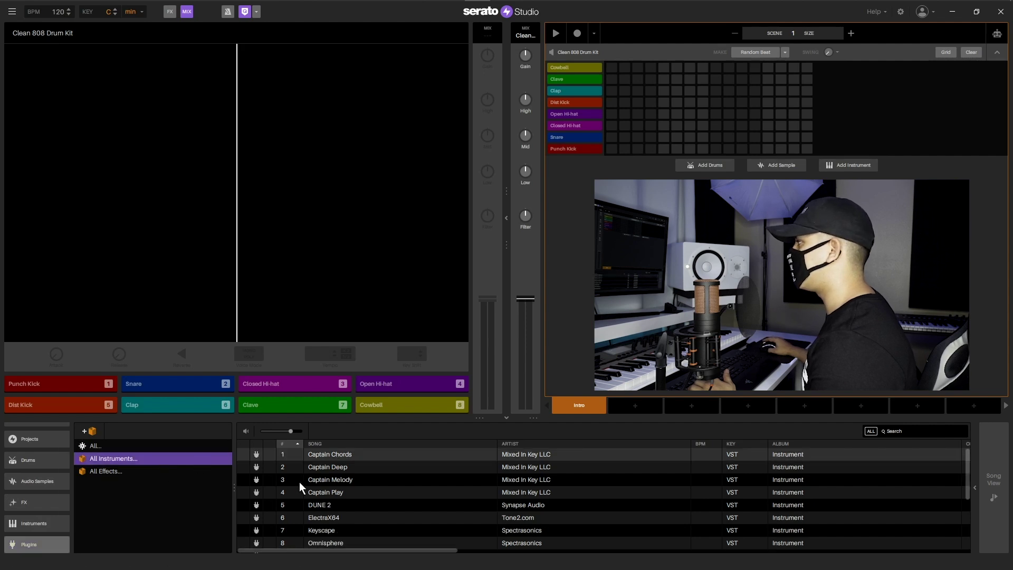
click(326, 543)
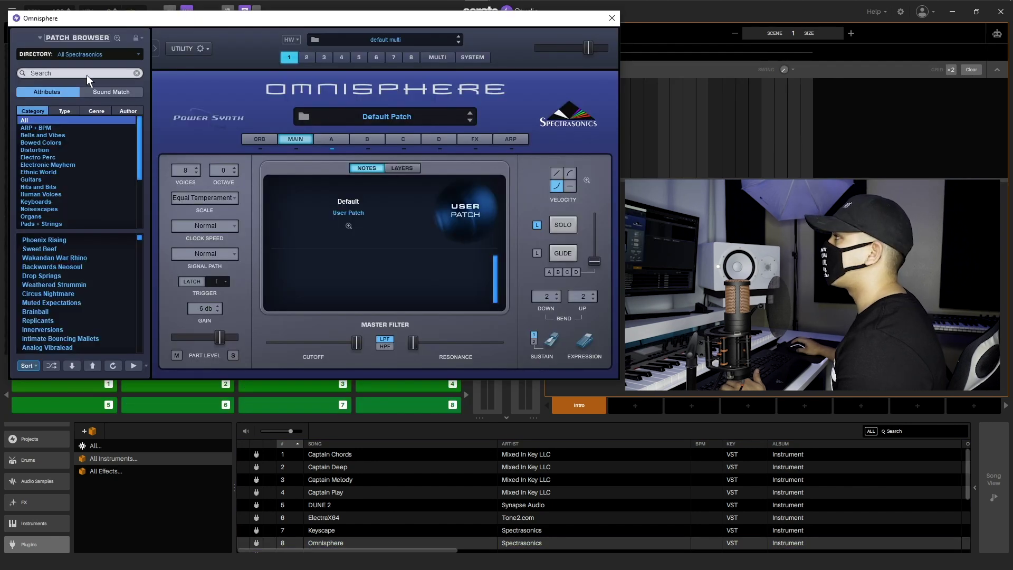
Step: Load the Pad - Armoured patch from the Sharing directory's StudioPlug - Alice bank into Omnisphere and close the plugin window
click(101, 54)
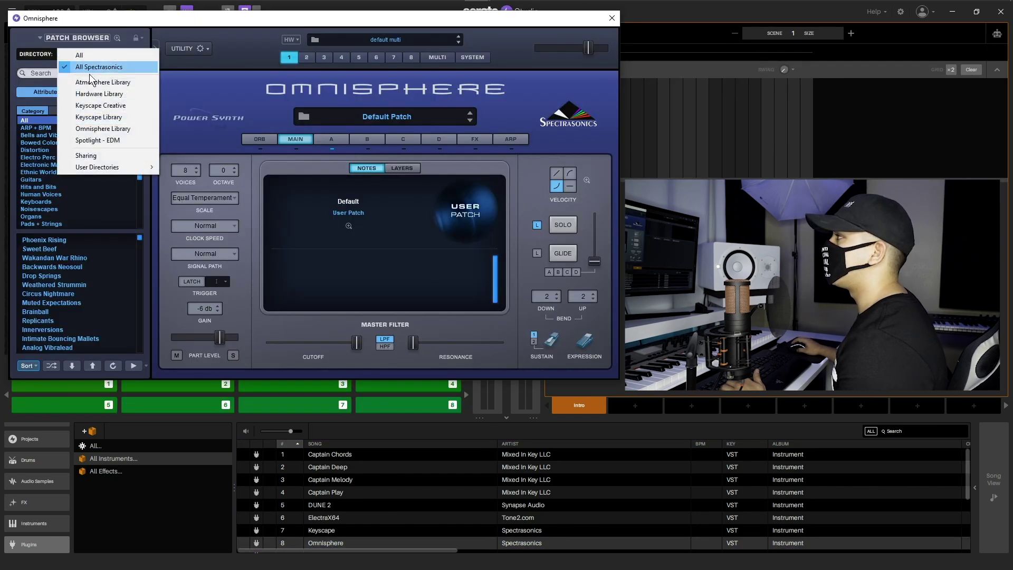
click(105, 154)
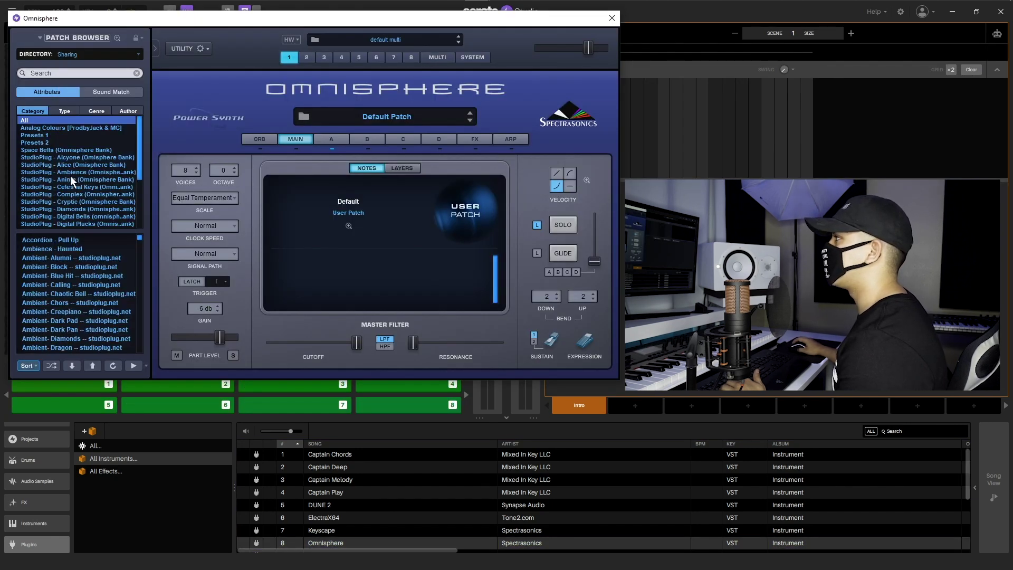
click(76, 165)
click(45, 249)
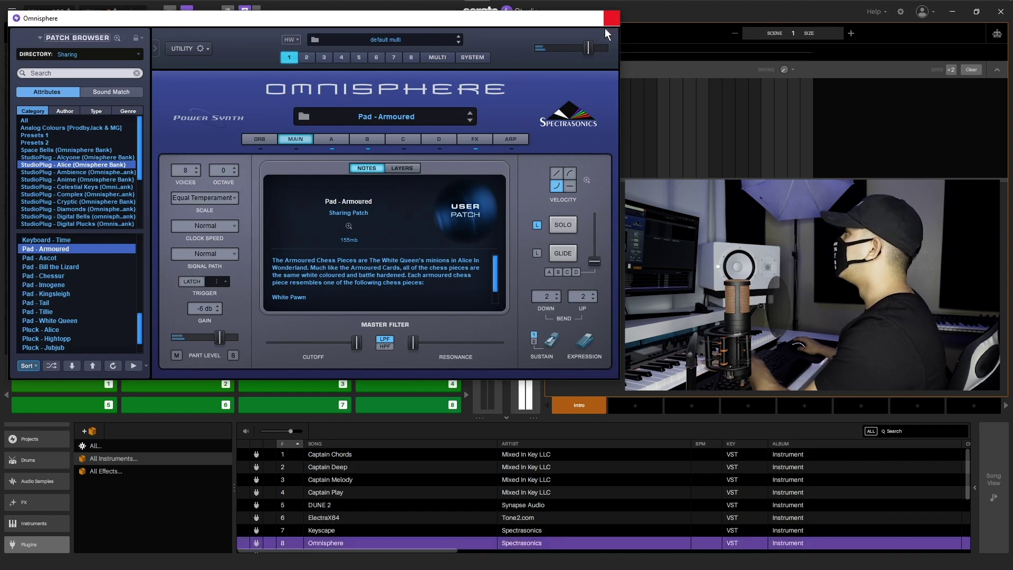
click(610, 21)
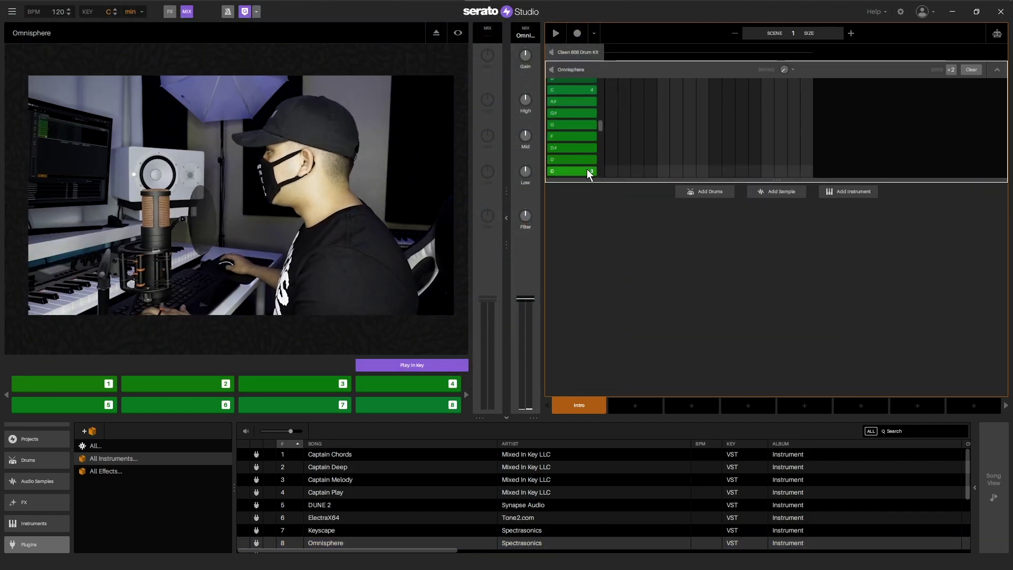
Step: Enlarge the Omnisphere deck's note grid so that several octaves fit in it
drag(635, 179, 622, 265)
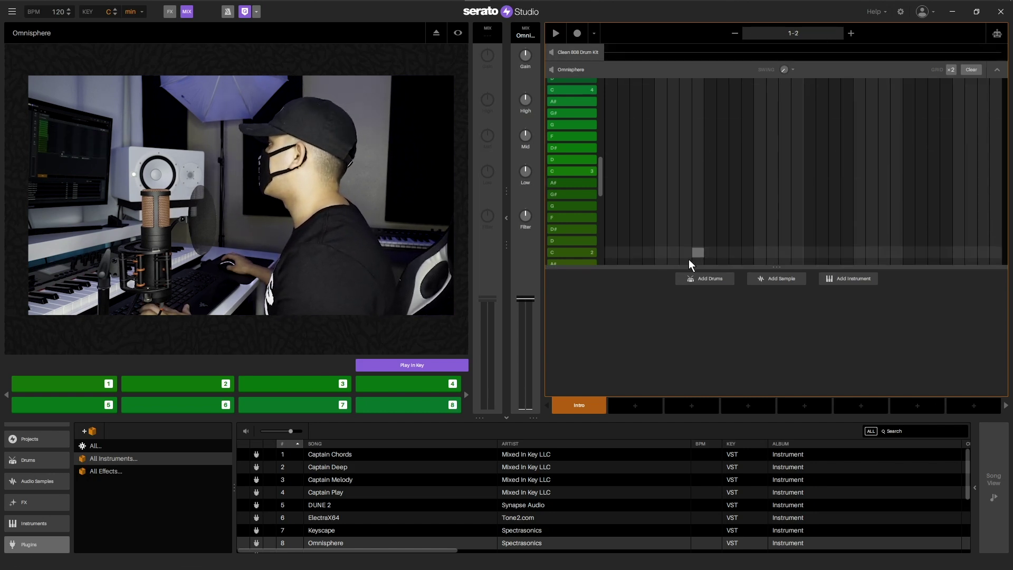
drag(678, 269, 686, 362)
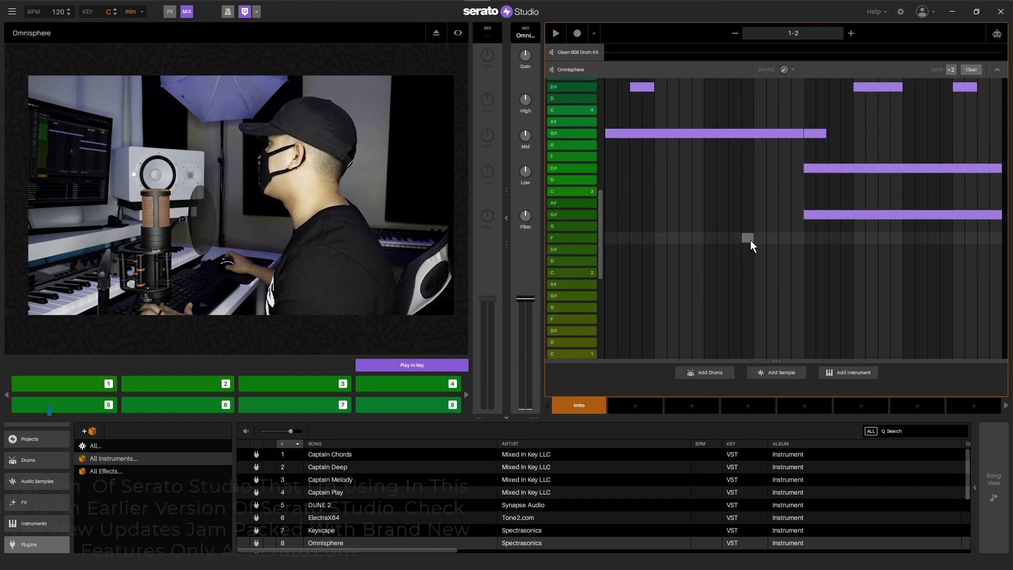
scroll(750, 241, up, 5)
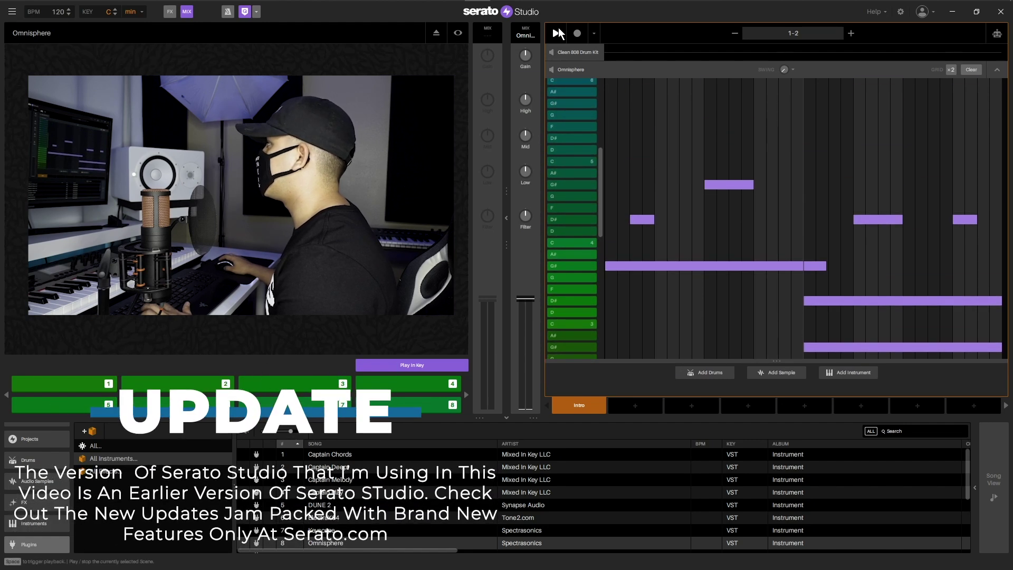
Step: Play back the Omnisphere melody and look over its notes across the octaves
click(556, 33)
scroll(728, 233, down, 8)
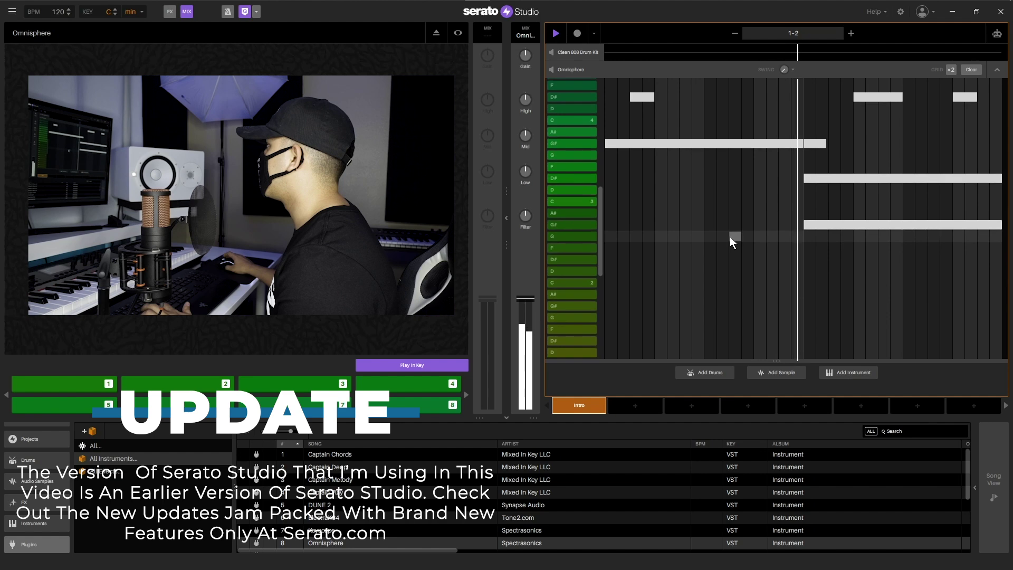
scroll(730, 236, up, 10)
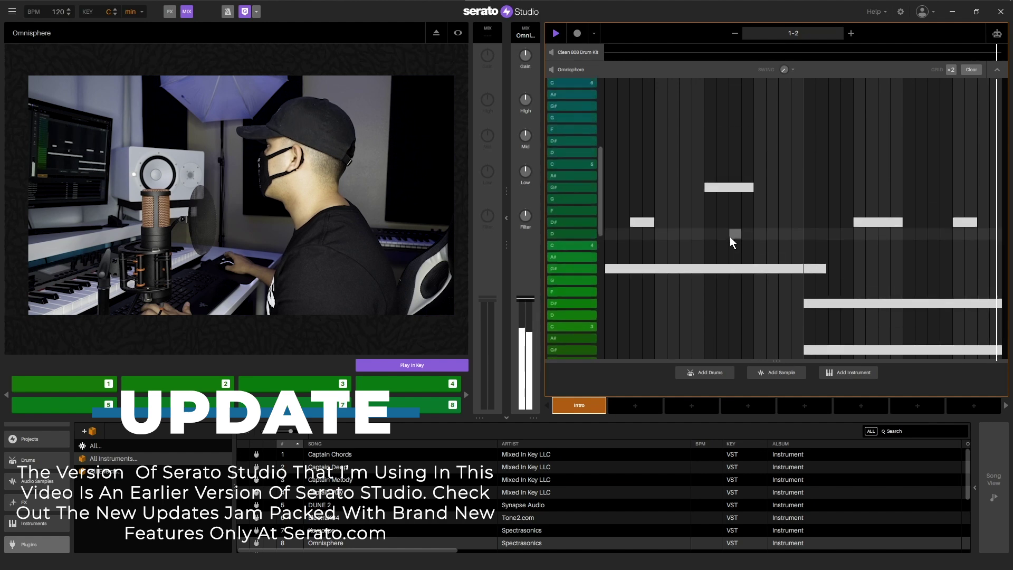
scroll(730, 236, up, 2)
scroll(730, 236, down, 8)
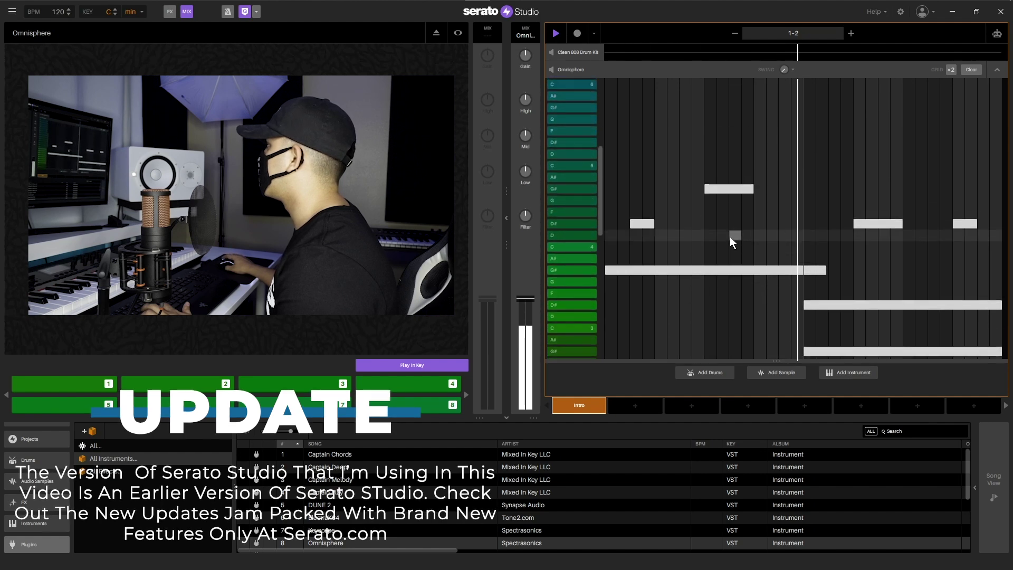
scroll(730, 237, down, 8)
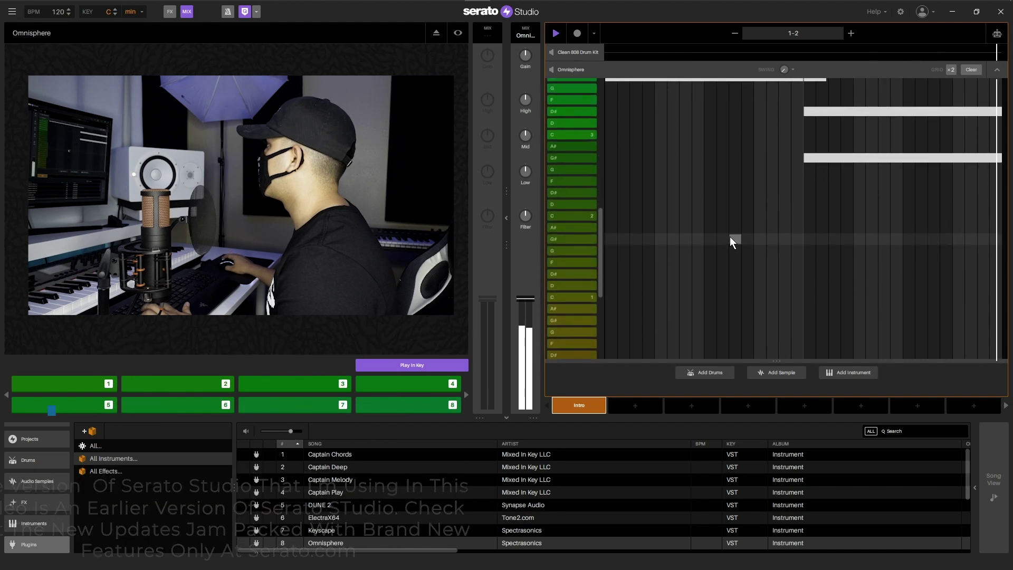
scroll(730, 237, up, 5)
Step: Turn off Play In Key for the Omnisphere deck and play back the melody with all chromatic notes shown
click(426, 364)
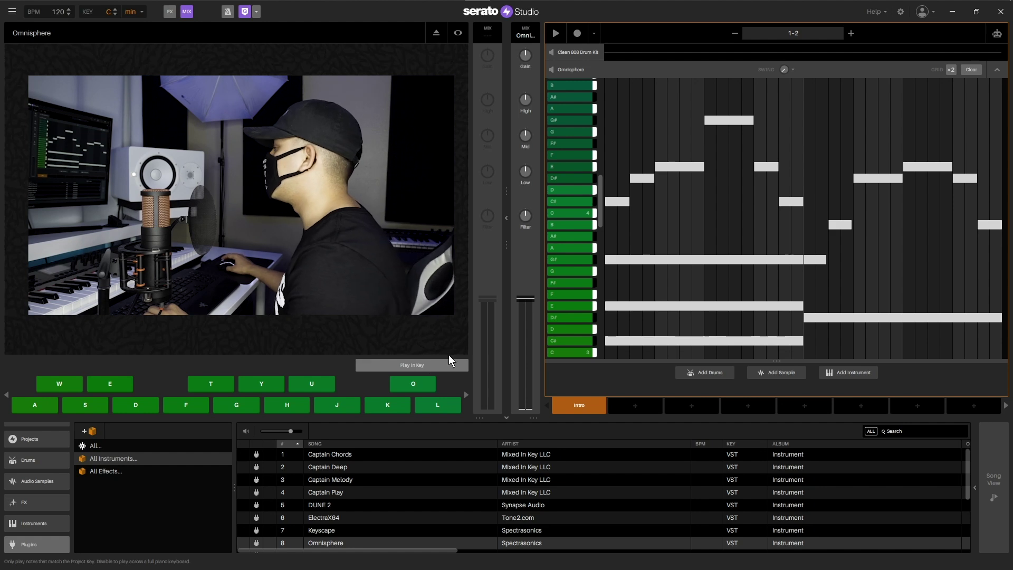
click(437, 367)
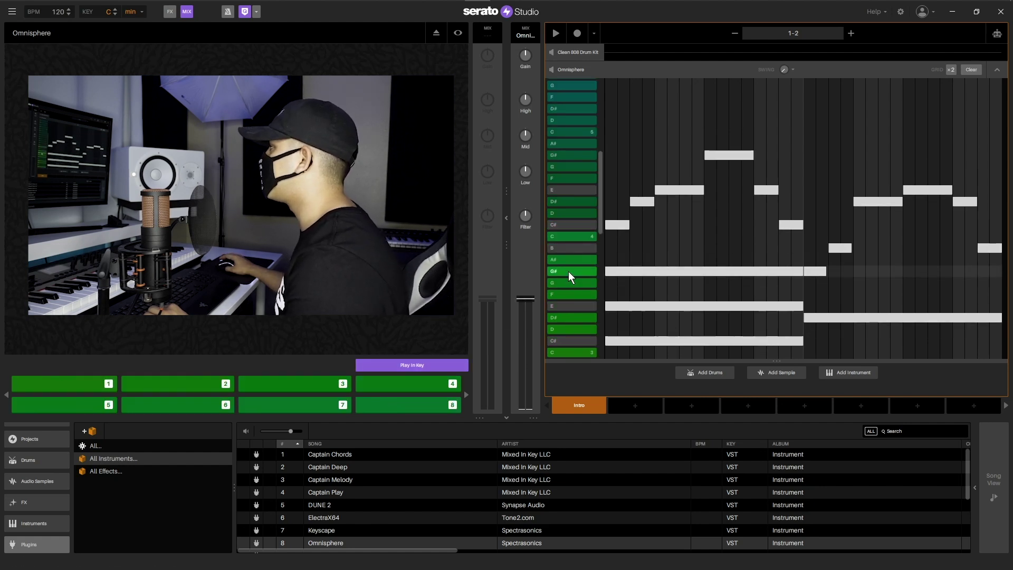
scroll(559, 275, down, 2)
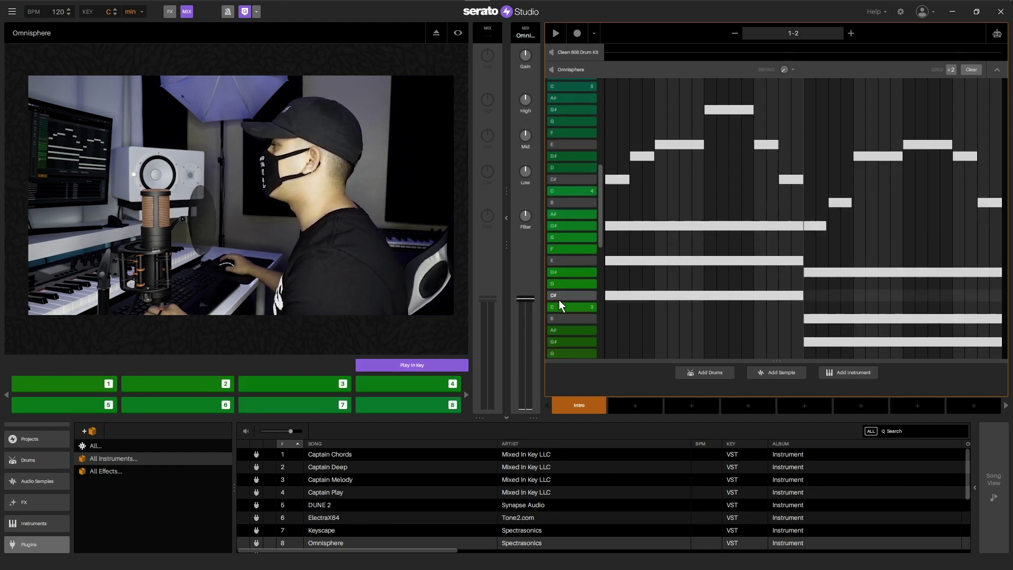
click(442, 367)
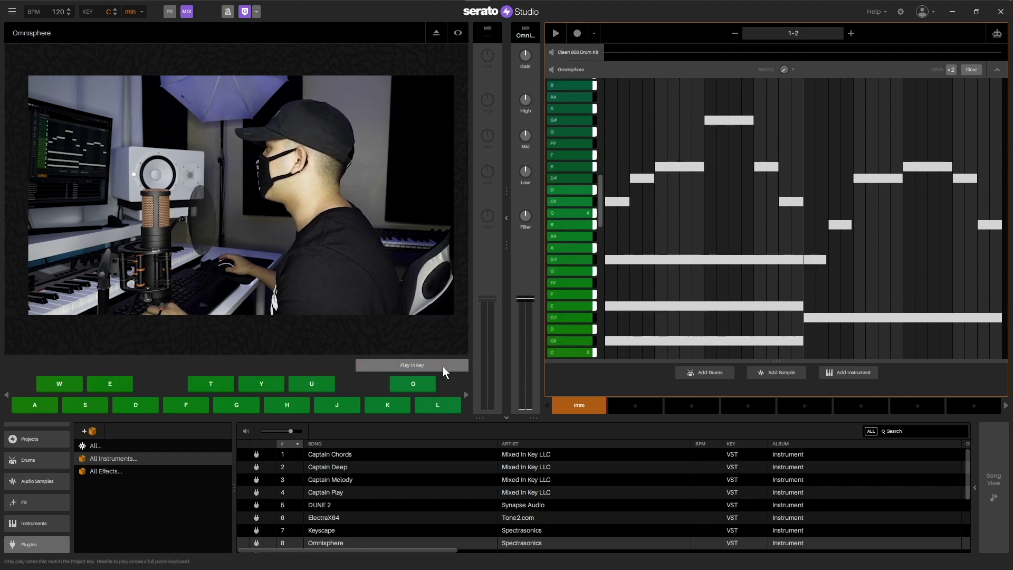
scroll(693, 295, down, 4)
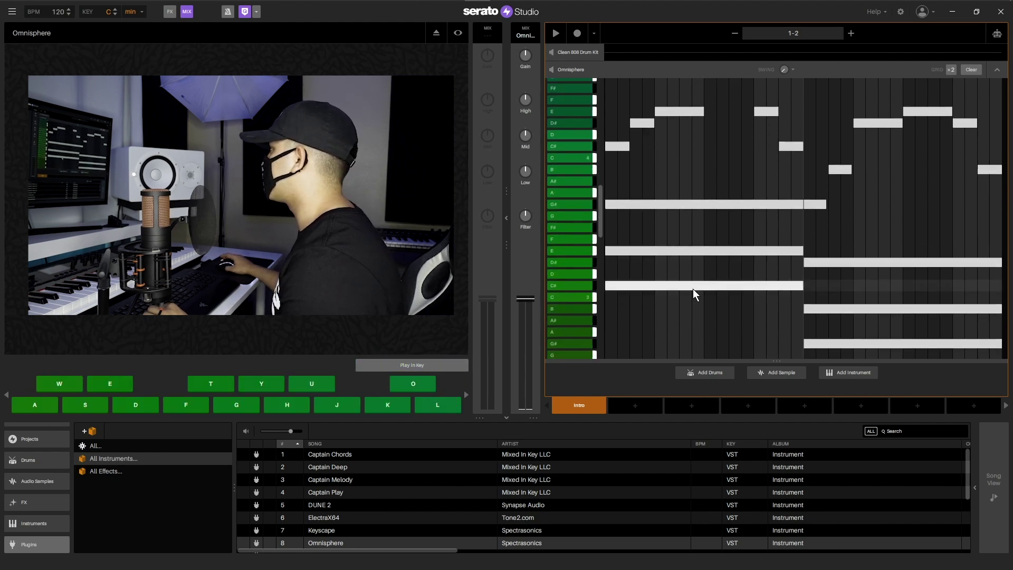
scroll(689, 291, up, 4)
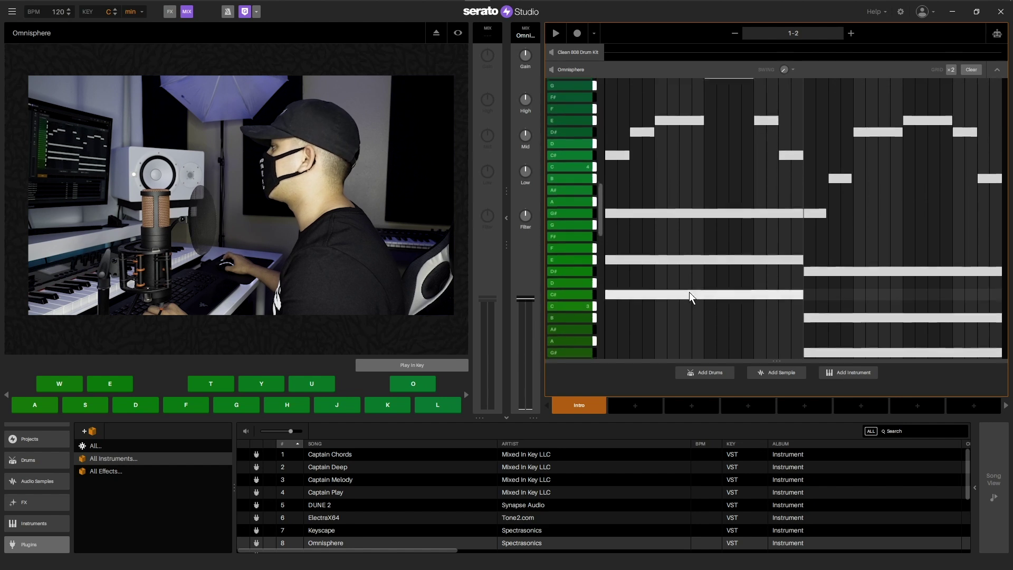
key(space)
Step: Collapse the Omnisphere deck and add a second Omnisphere instrument deck below it
click(579, 67)
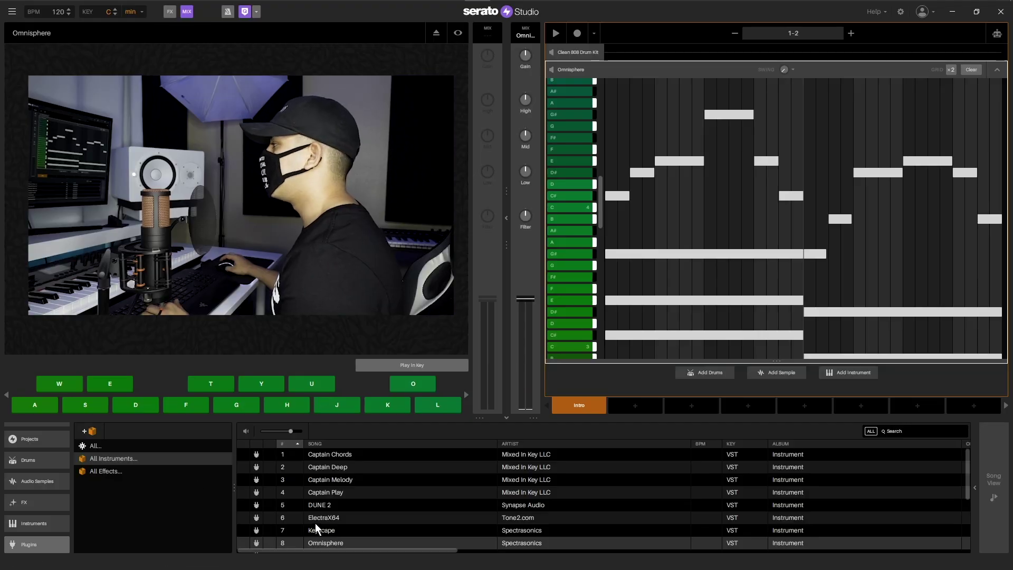
key(Escape)
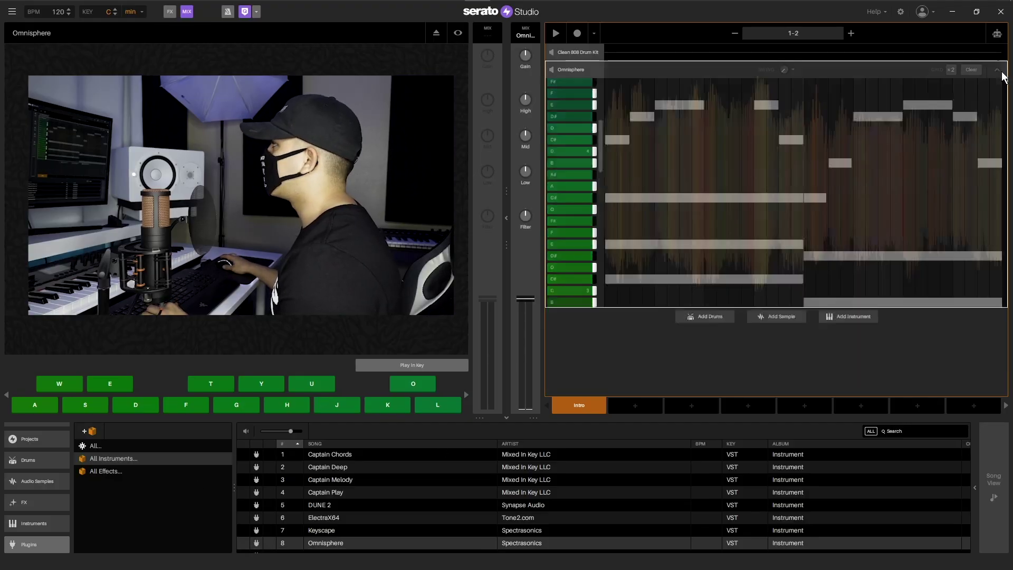
drag(353, 542, 620, 233)
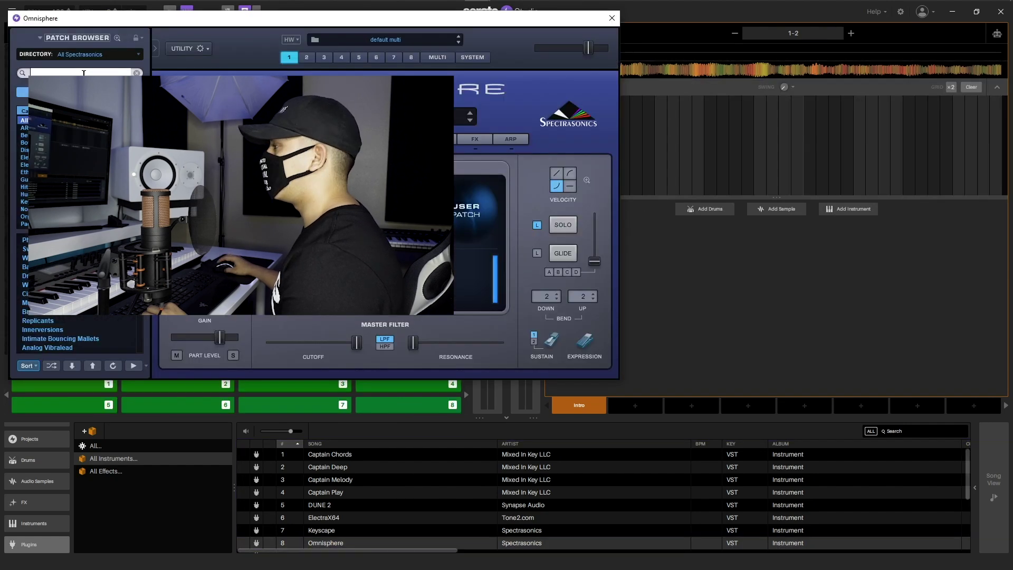
click(612, 18)
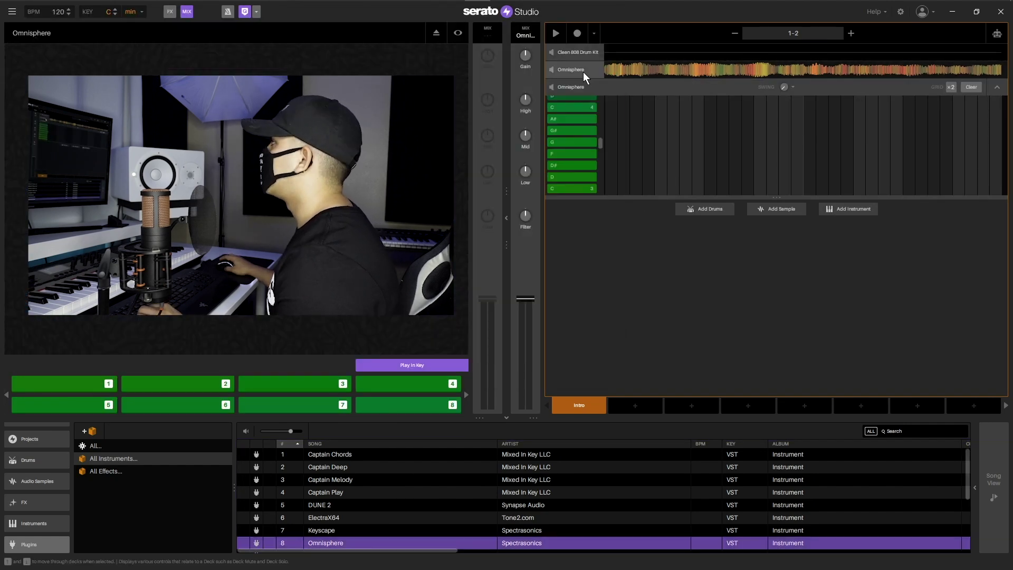
Step: Copy the notes of the first Omnisphere deck into the second Omnisphere deck
click(584, 71)
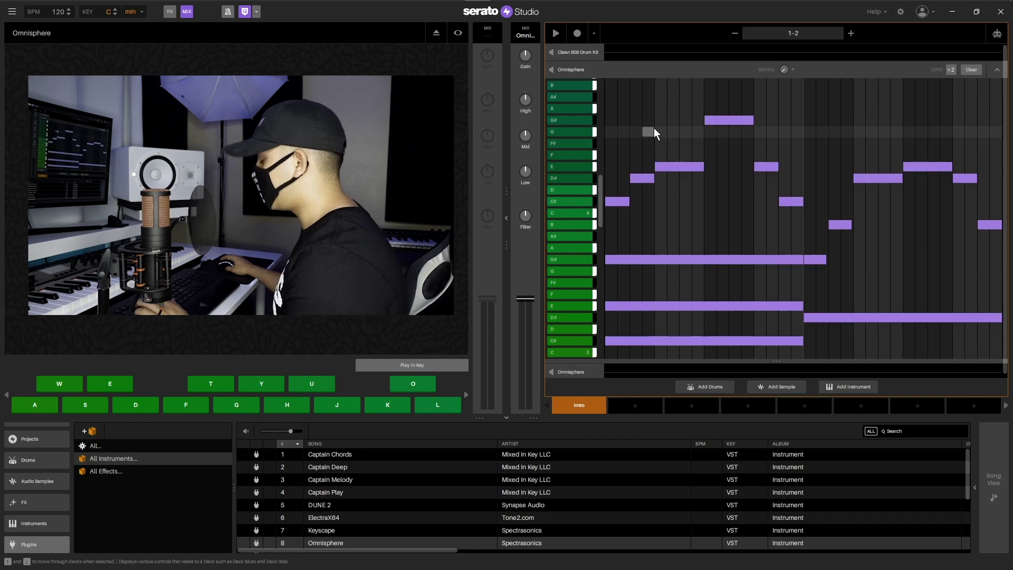
click(645, 66)
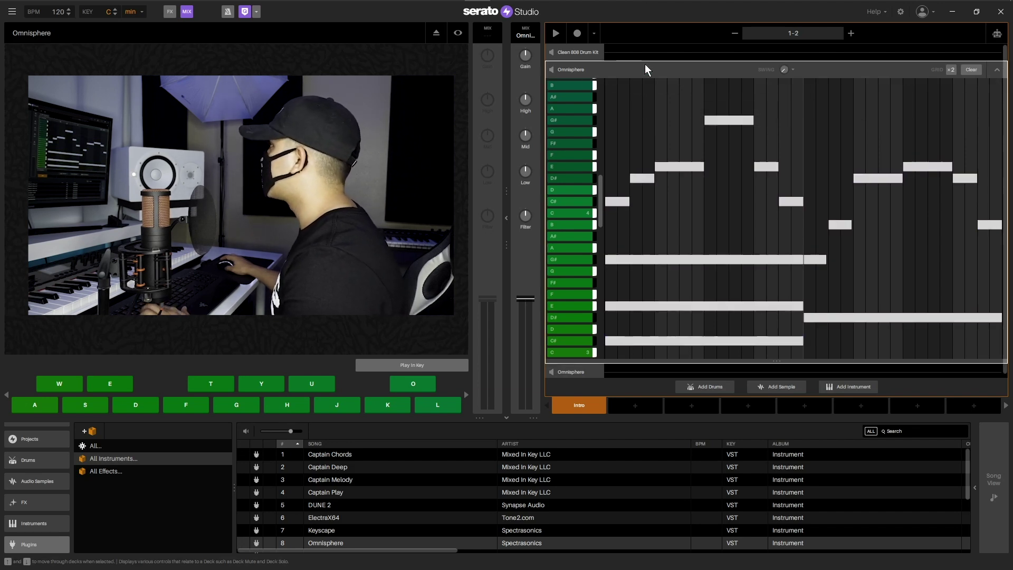
click(998, 72)
click(580, 89)
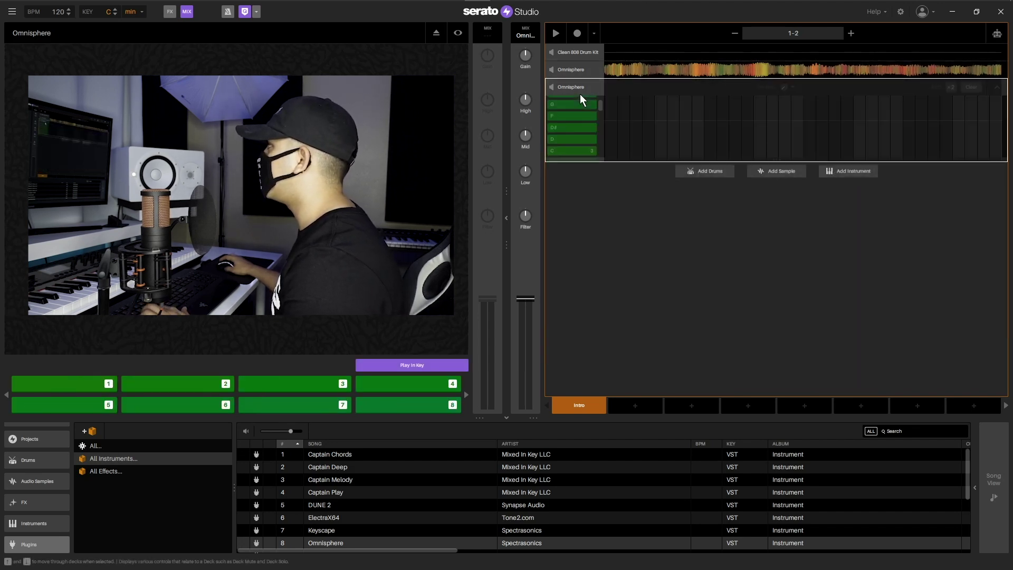
key(ctrl+v)
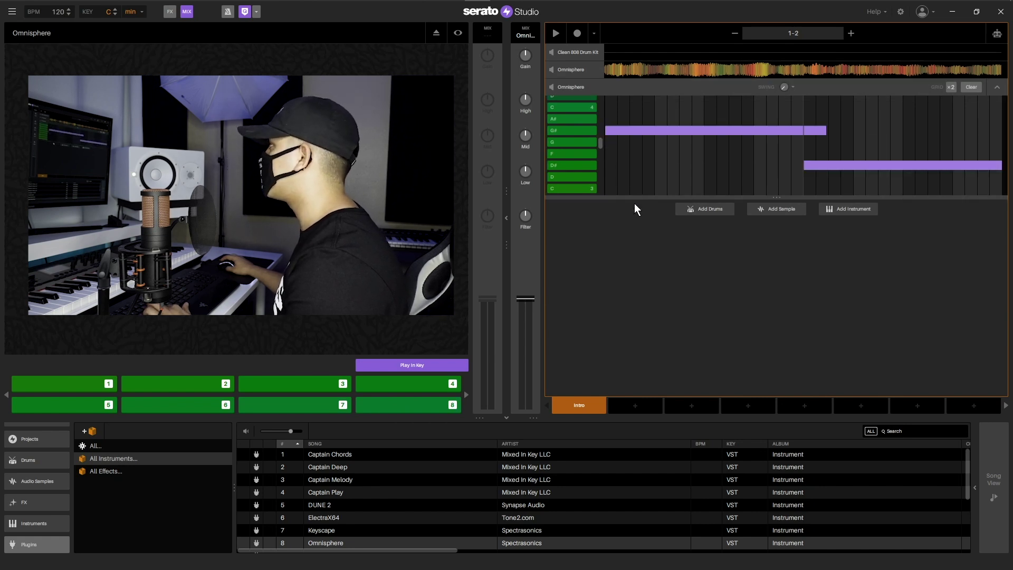
Step: Enlarge the second Omnisphere deck's note grid to check the pasted notes during playback, and collapse the deck
drag(637, 197, 638, 353)
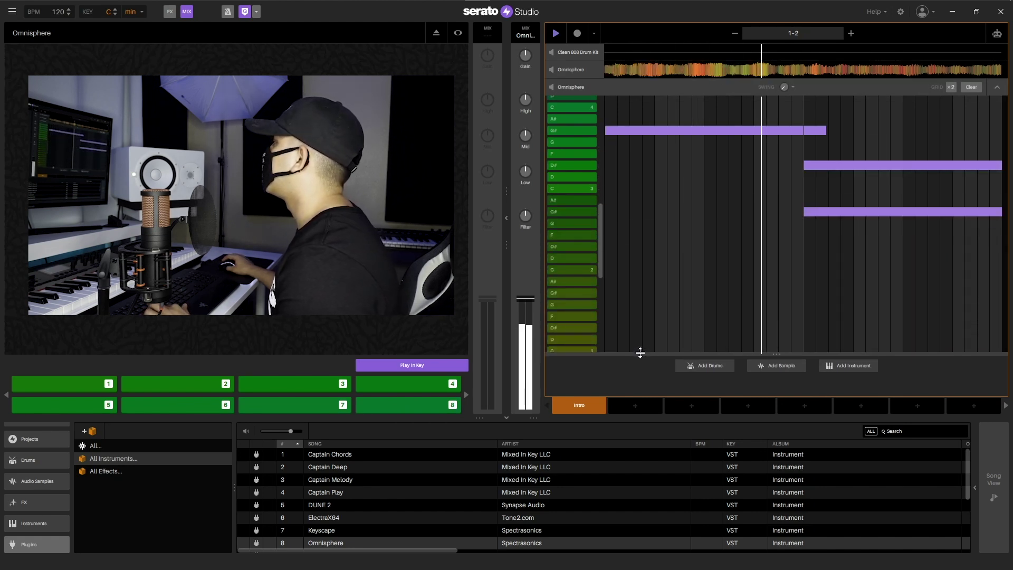
key(ctrl+a)
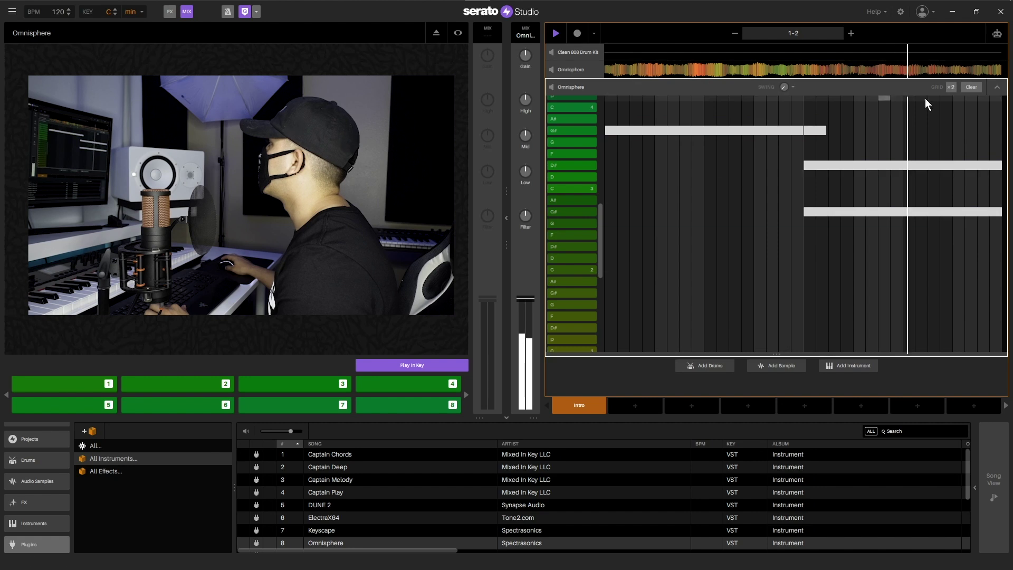
click(996, 88)
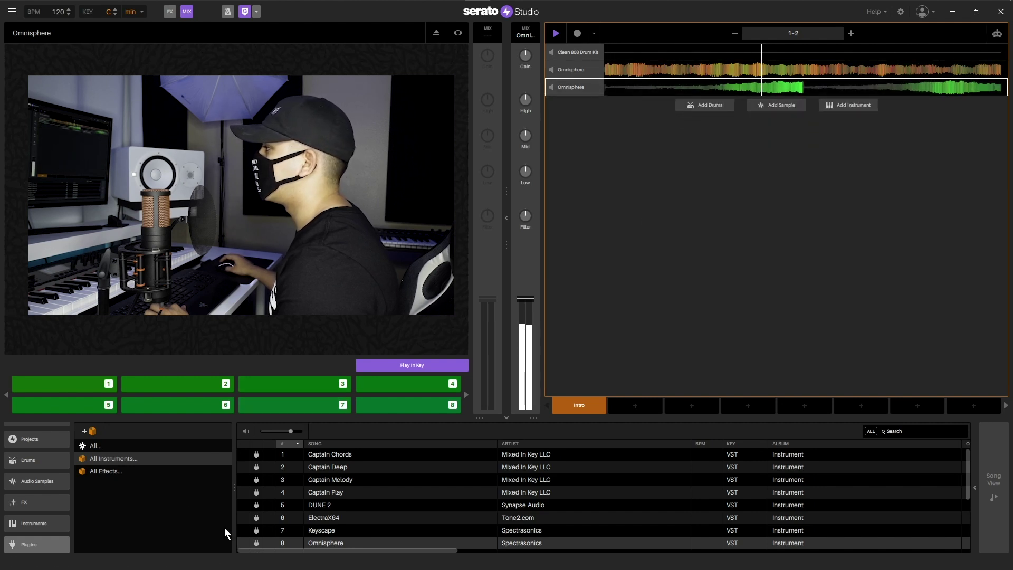
key(space)
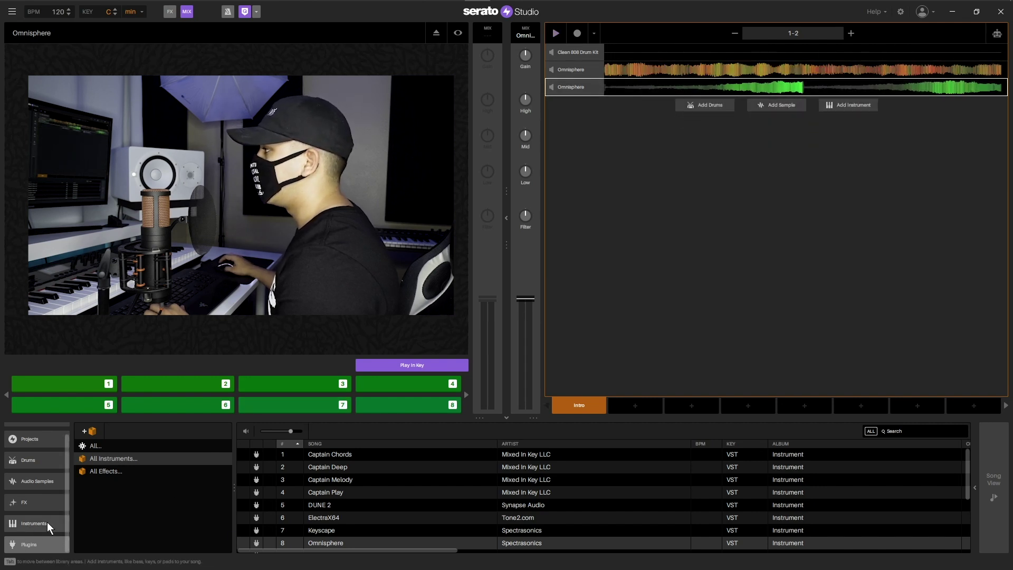
Step: Add the Evolving Reese Bass instrument from the Bass category as a new deck below the Omnisphere decks
click(47, 522)
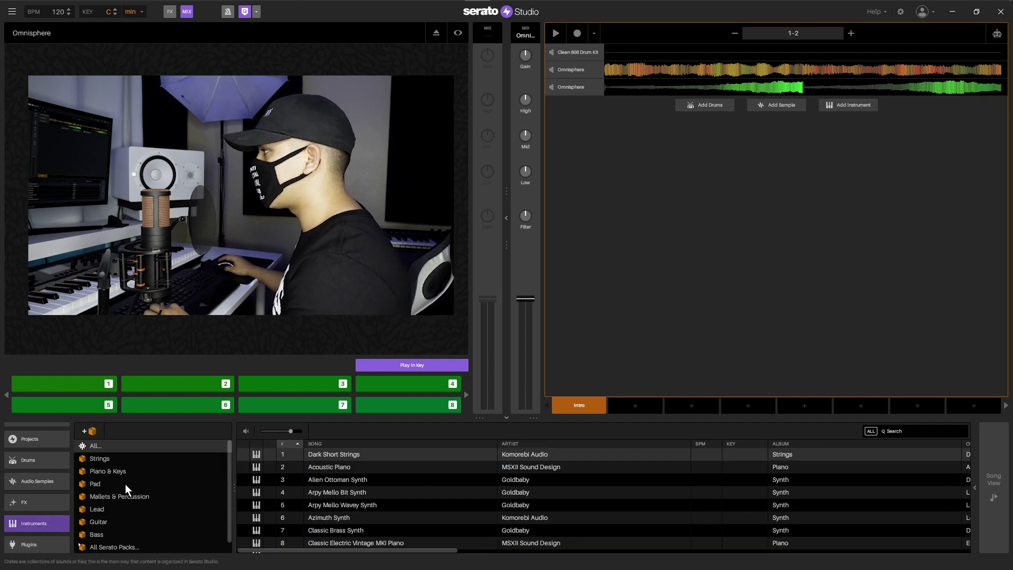
click(109, 534)
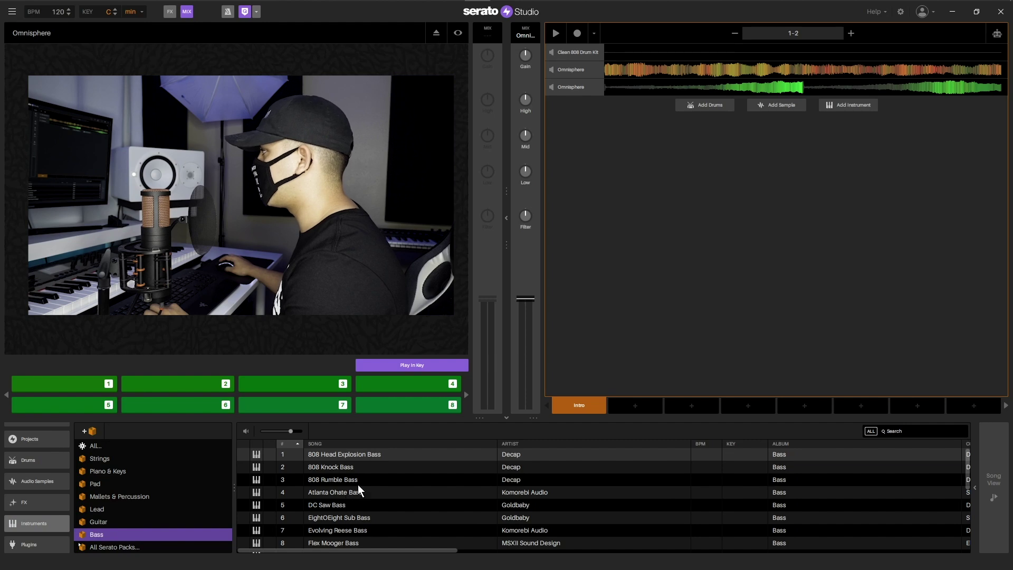
scroll(422, 491, down, 2)
click(350, 469)
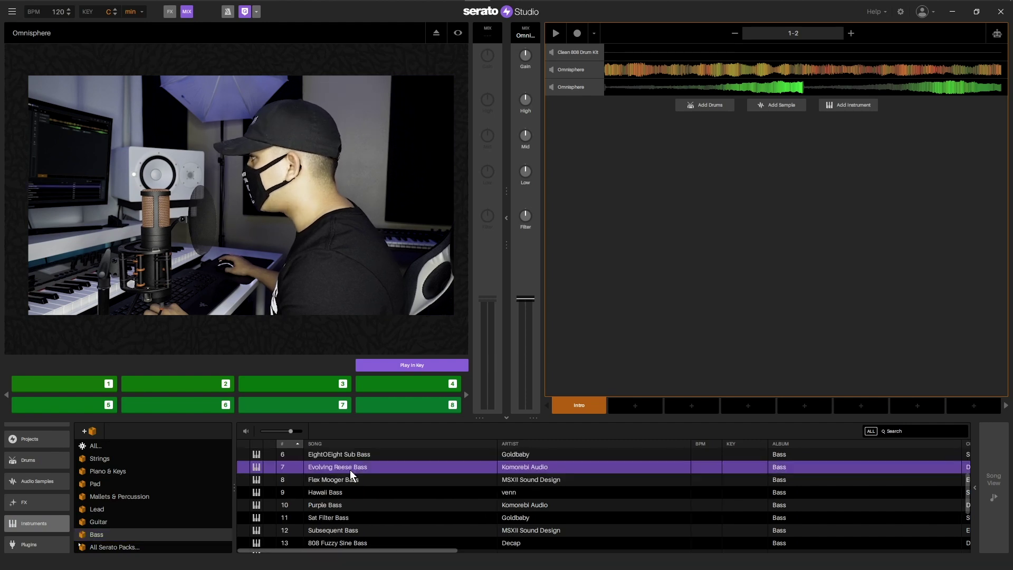
double_click(383, 470)
Step: Try to copy the second Omnisphere deck's C#3, B2 and G#2 notes into the Evolving Reese Bass deck, and enlarge its note grid
click(575, 87)
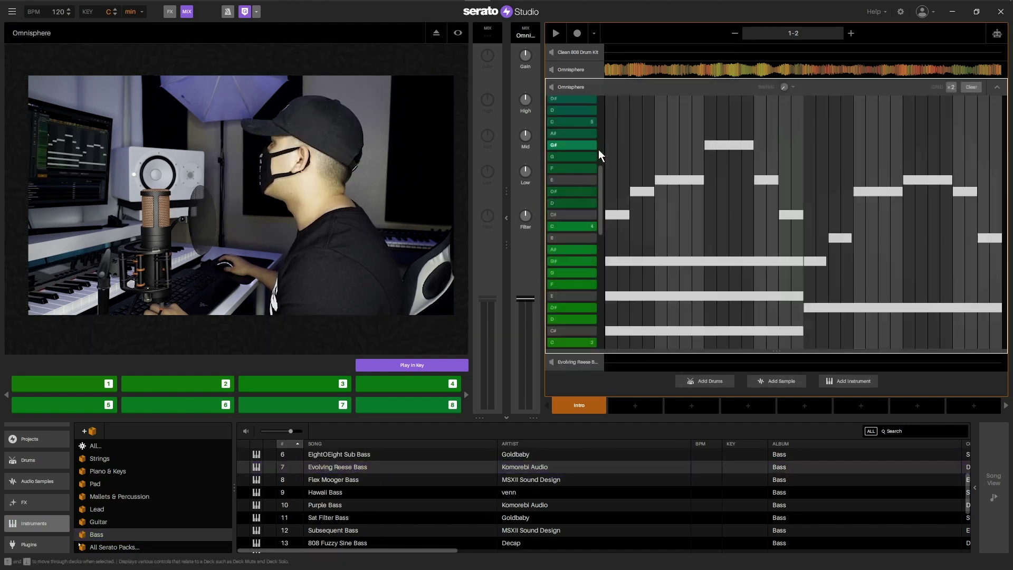
scroll(658, 264, down, 5)
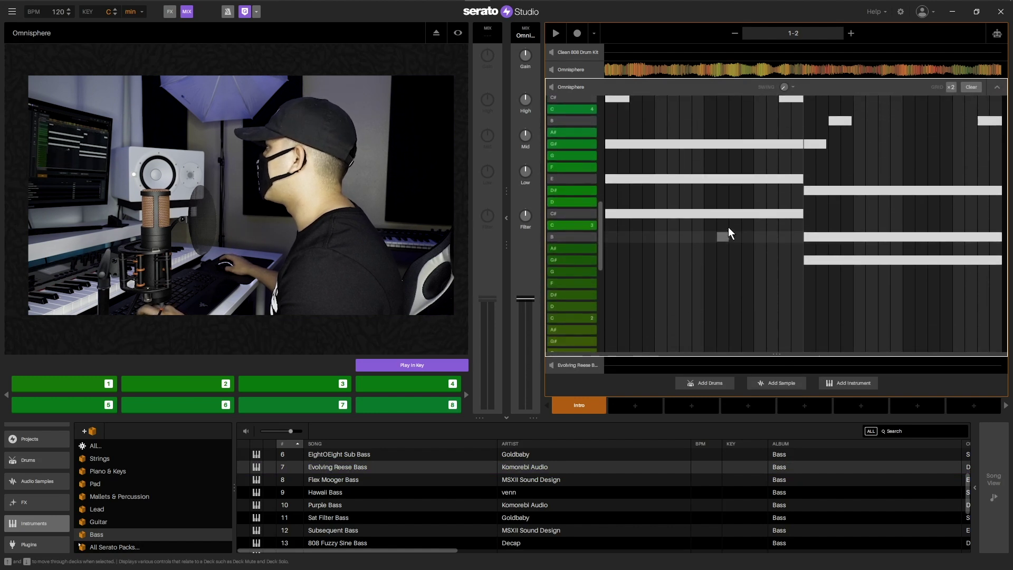
click(744, 197)
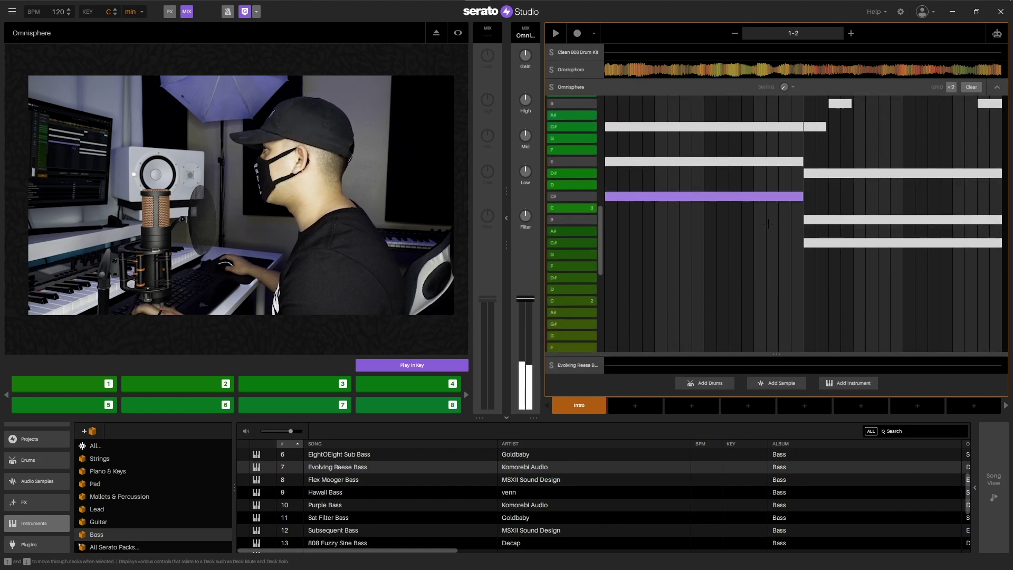
shift+click(811, 219)
shift+click(811, 243)
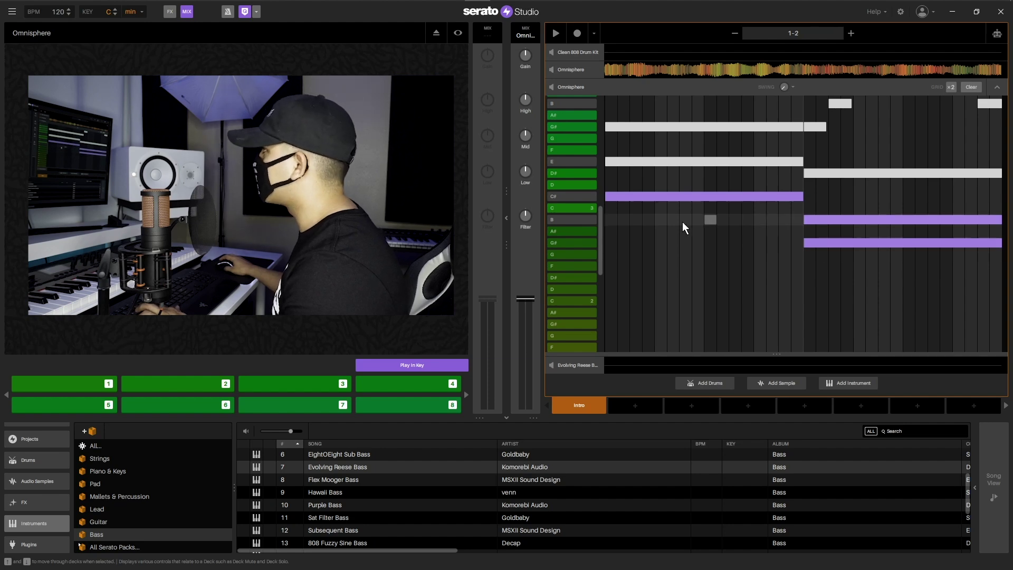
click(580, 365)
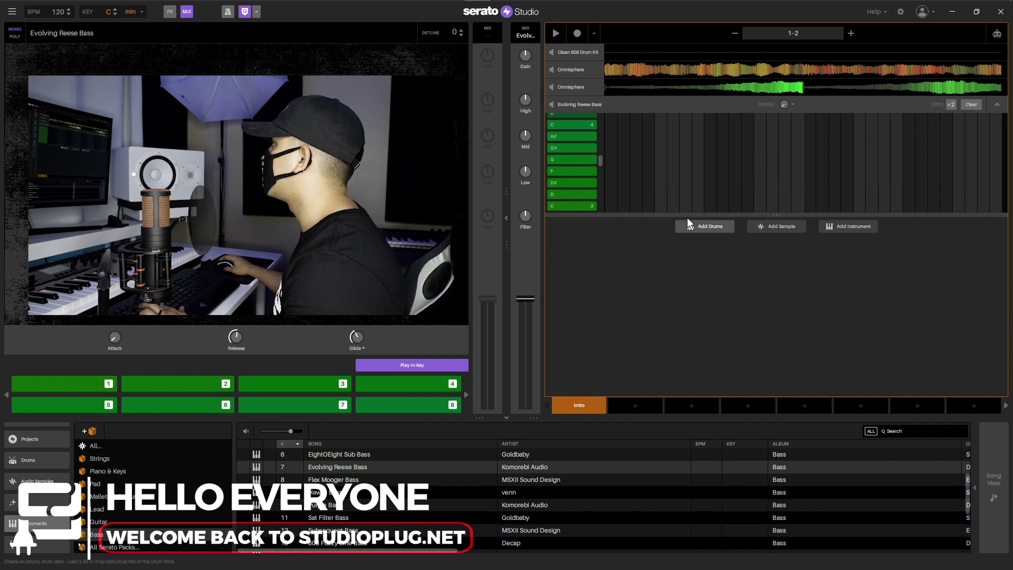
drag(687, 216, 698, 418)
scroll(758, 312, up, 2)
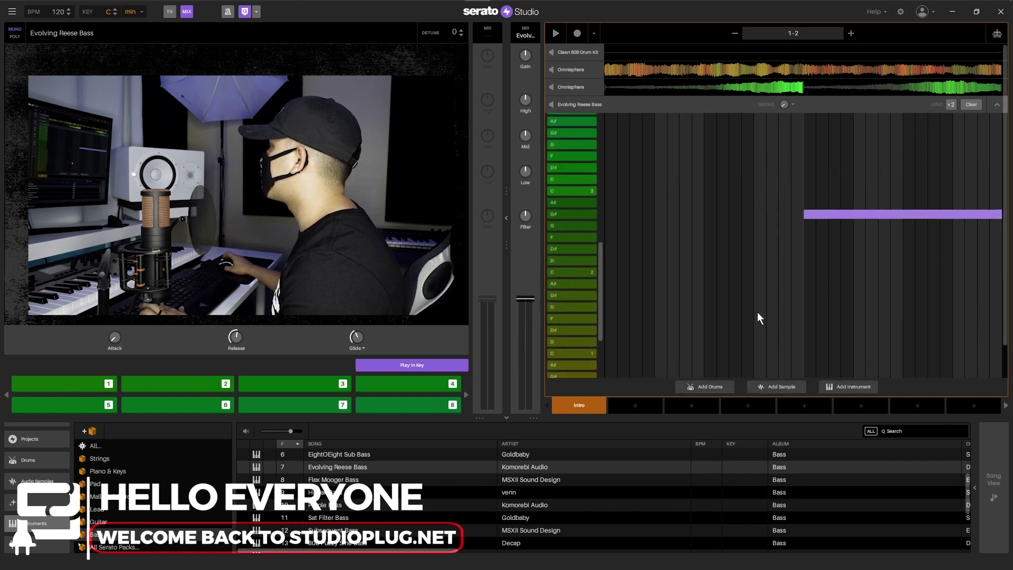
Step: Copy the long C#3, B2 and G#2 notes of the second Omnisphere deck into the Evolving Reese Bass deck
click(764, 88)
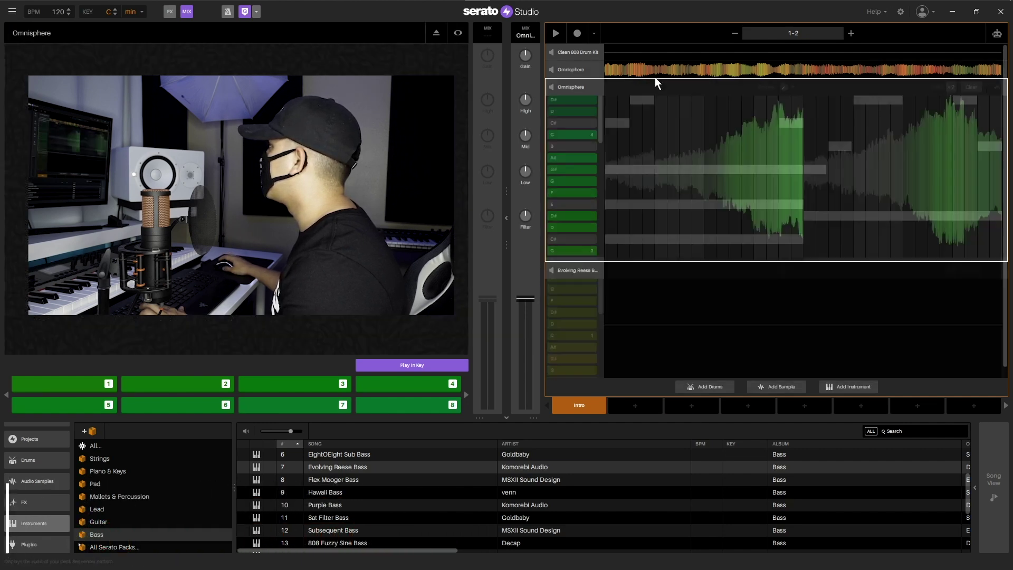
scroll(738, 327, down, 3)
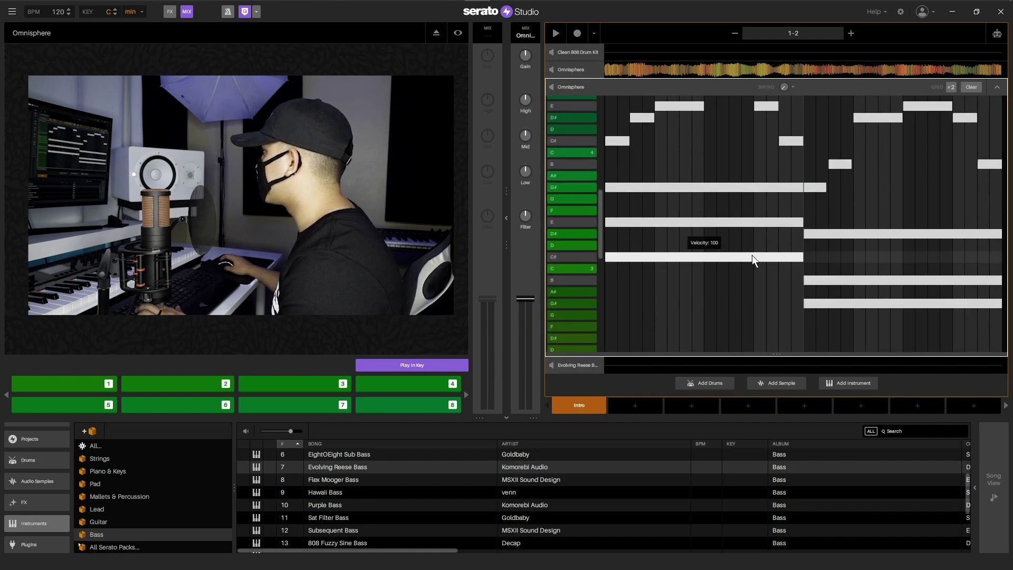
drag(754, 249, 849, 321)
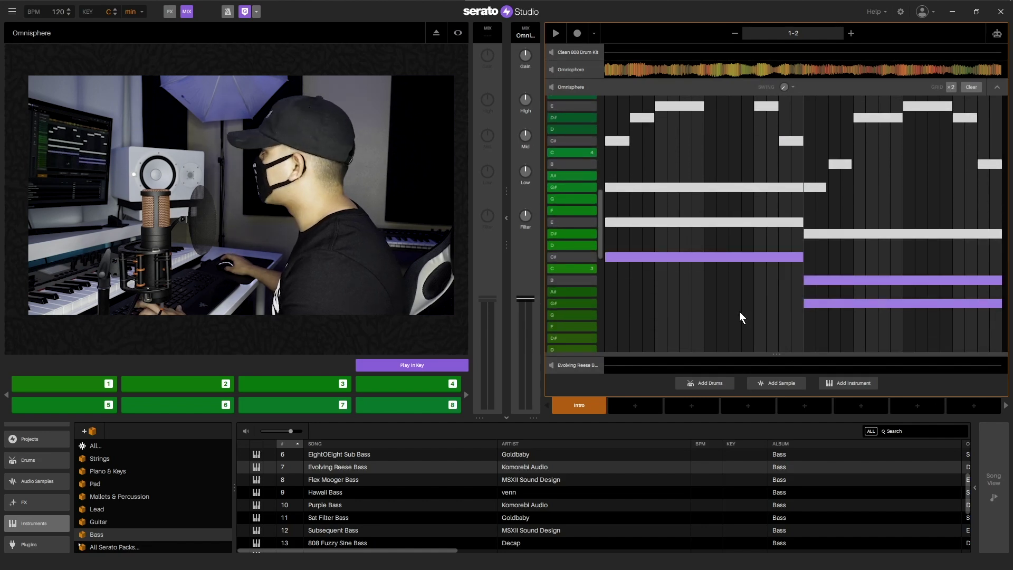
click(588, 367)
key(ctrl+v)
key(Up)
key(Up)
key(Up)
key(Up)
key(Up)
key(Up)
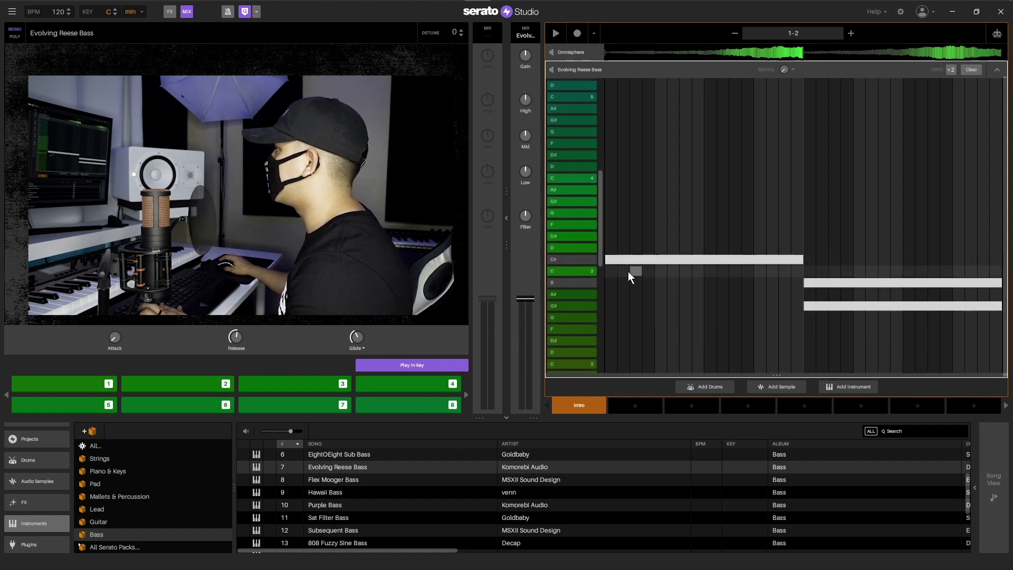
Step: Turn off Play In Key for the Evolving Reese Bass deck, remove its B2 note, and play back the bass line
click(436, 365)
scroll(668, 347, down, 5)
scroll(808, 300, down, 2)
drag(814, 267, 815, 304)
key(space)
scroll(728, 324, down, 2)
scroll(724, 341, down, 4)
key(space)
Step: Move both Evolving Reese Bass notes down one octave, play them back, and collapse the deck
drag(659, 136, 889, 299)
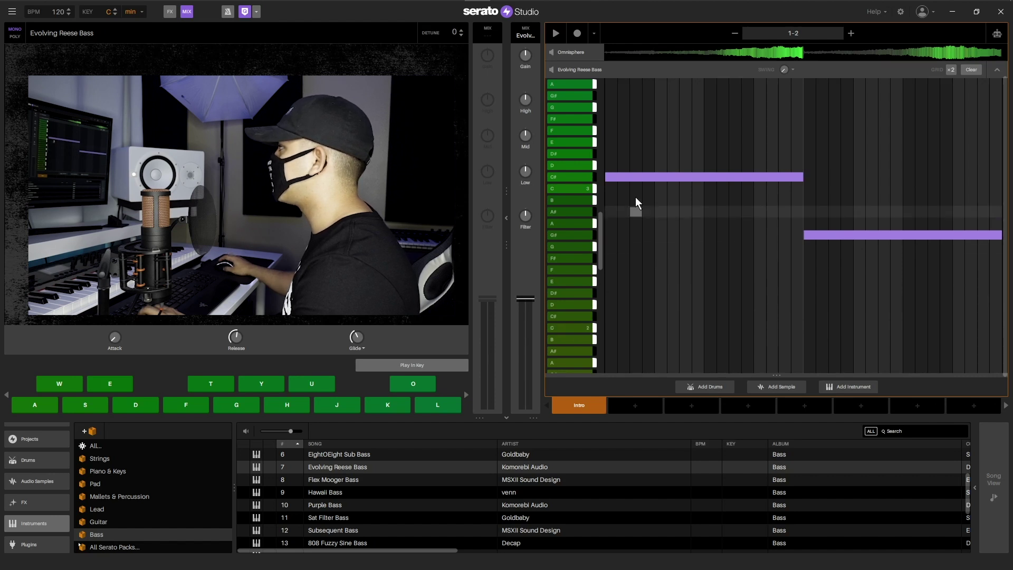
drag(632, 176, 610, 312)
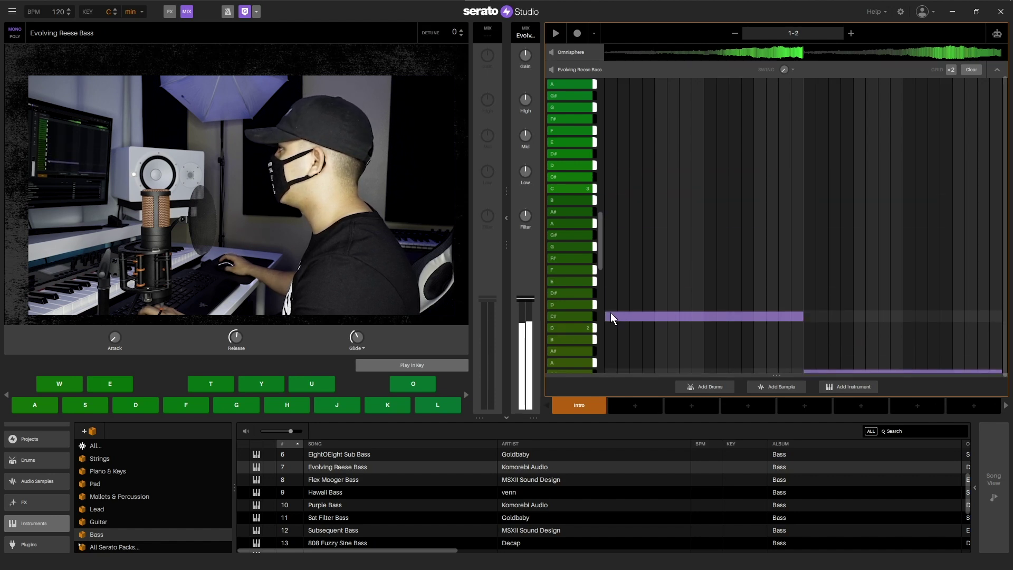
key(space)
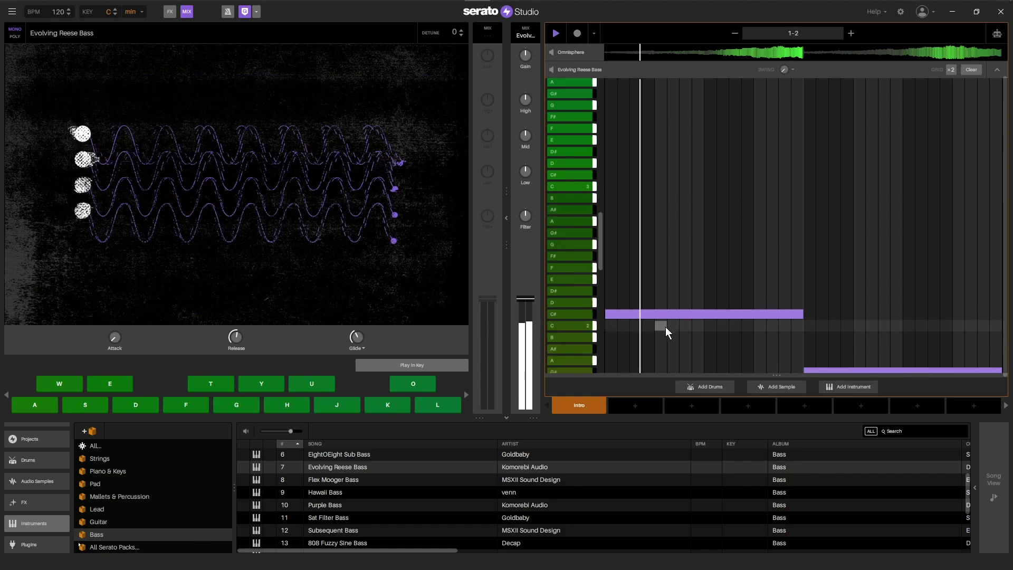
scroll(671, 336, down, 1)
click(865, 70)
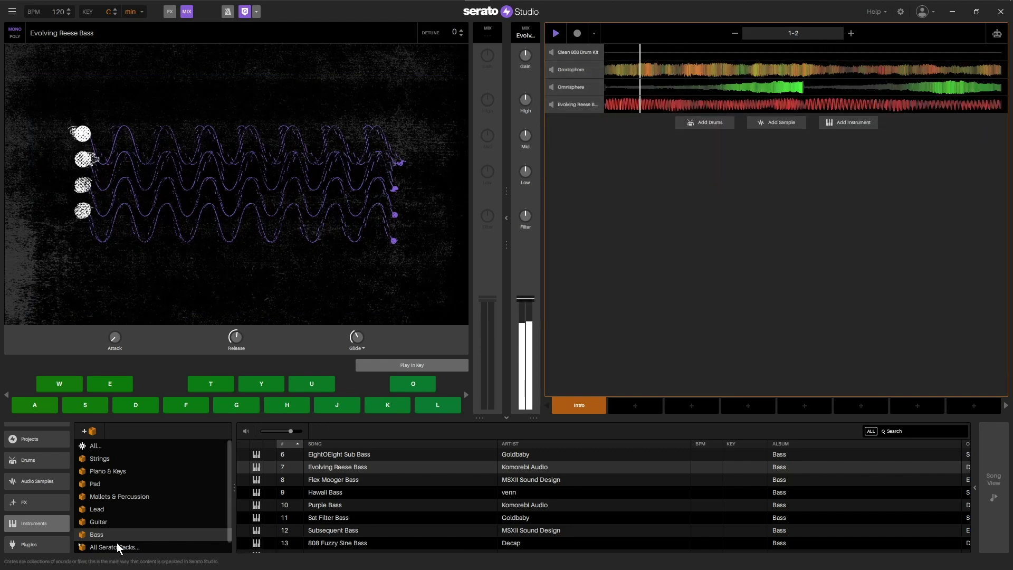
key(space)
Step: Browse the drum library and add the Gold Chains Drum Kit as a new drum deck
click(27, 463)
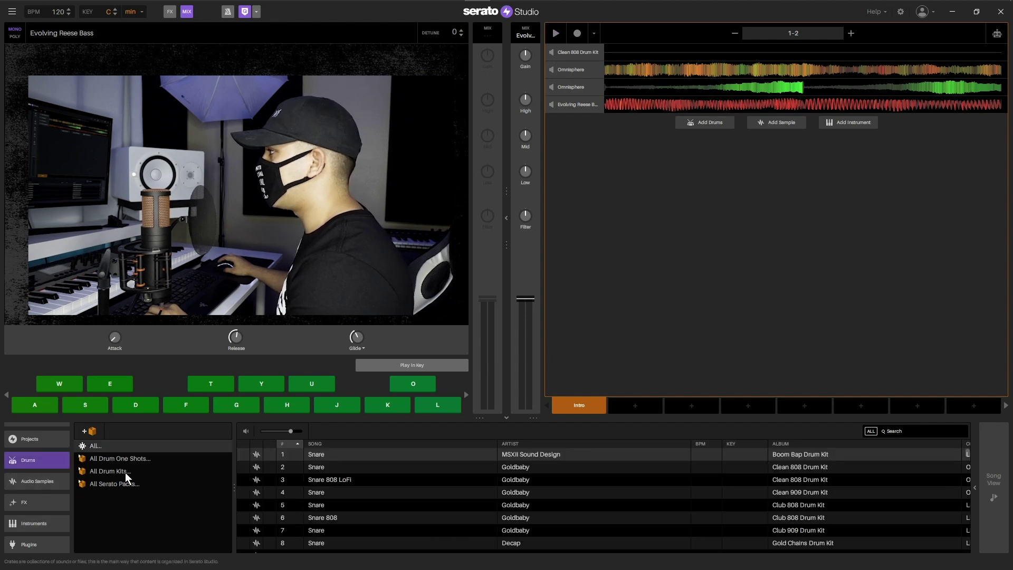
click(214, 471)
click(126, 484)
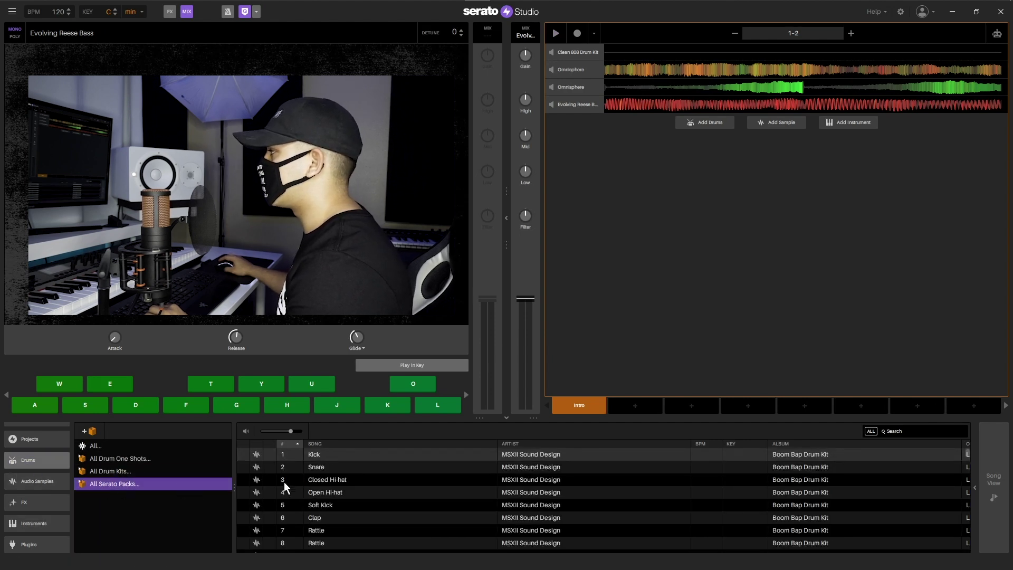
scroll(347, 490, down, 20)
scroll(347, 490, down, 5)
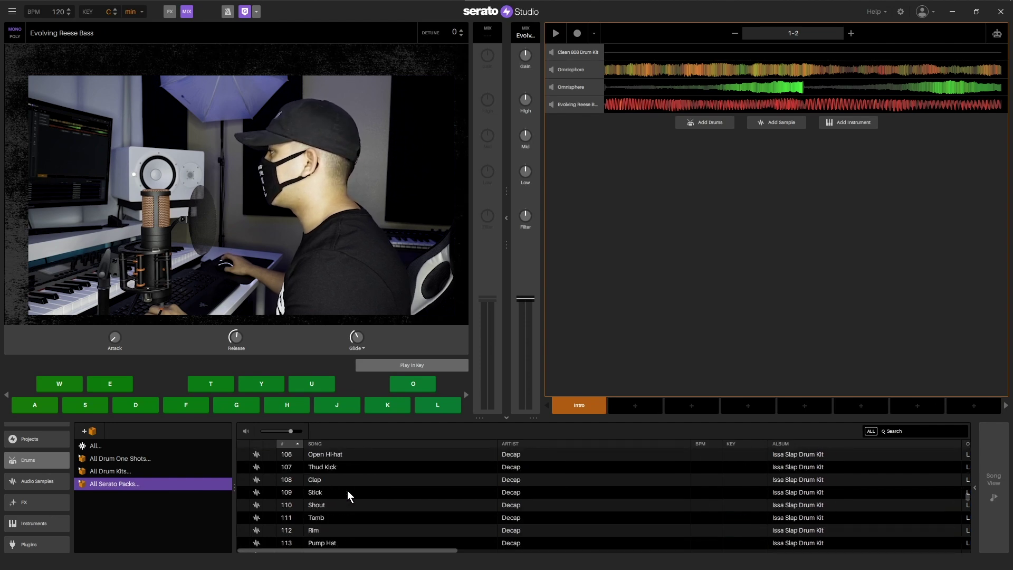
double_click(347, 490)
Step: Audition the Gold Chains Drum Kit's sounds, including Open Hi-hat, Hard Kick, Clap, Zap, Kick and Snare
click(571, 183)
click(569, 172)
click(570, 160)
click(573, 147)
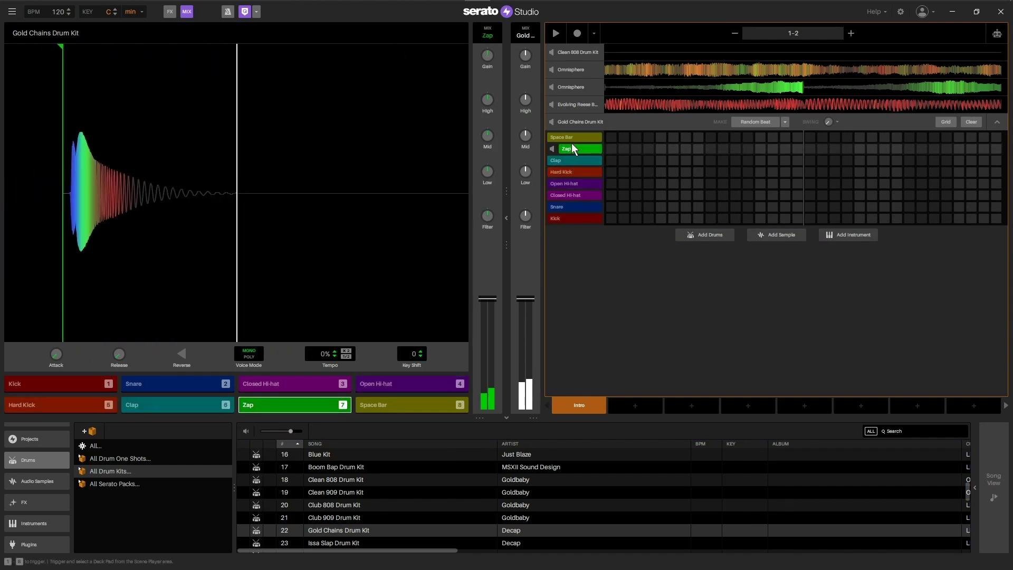
click(576, 161)
click(578, 172)
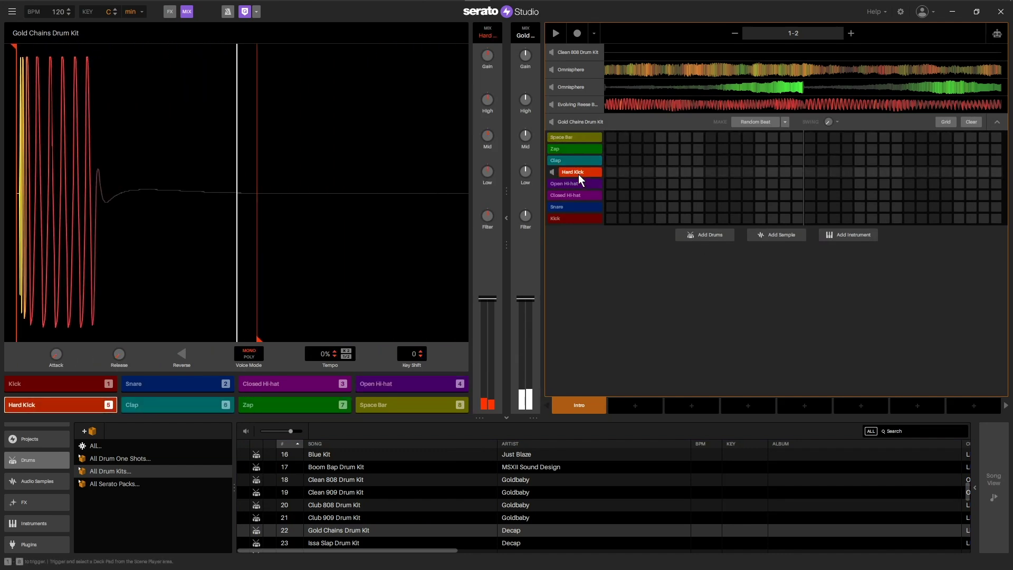
click(579, 219)
click(574, 207)
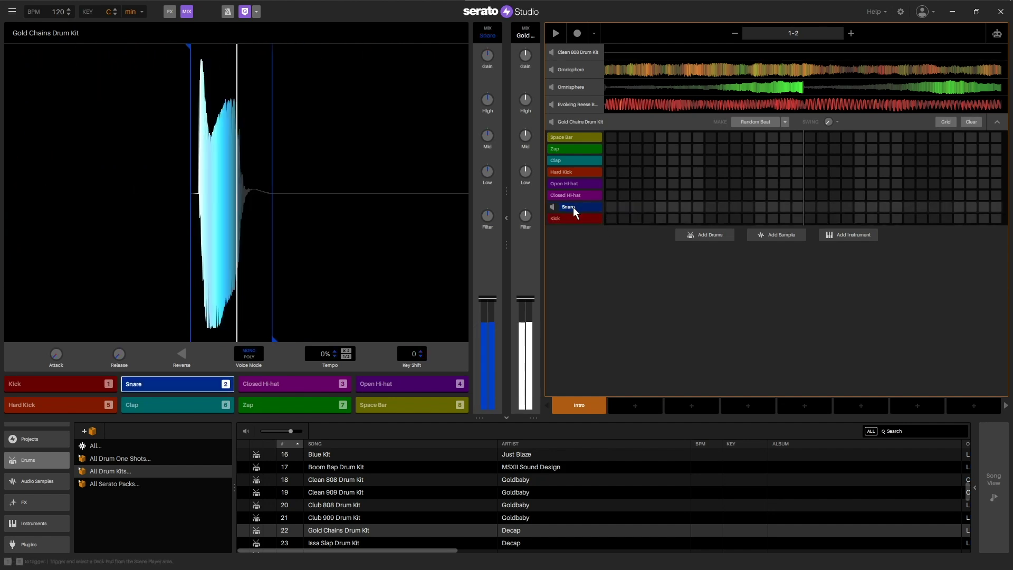
key(space)
key(space)
Step: Add the Trap Soul Drum Kit as a new deck below the Gold Chains kit and audition its sounds
scroll(405, 516, down, 3)
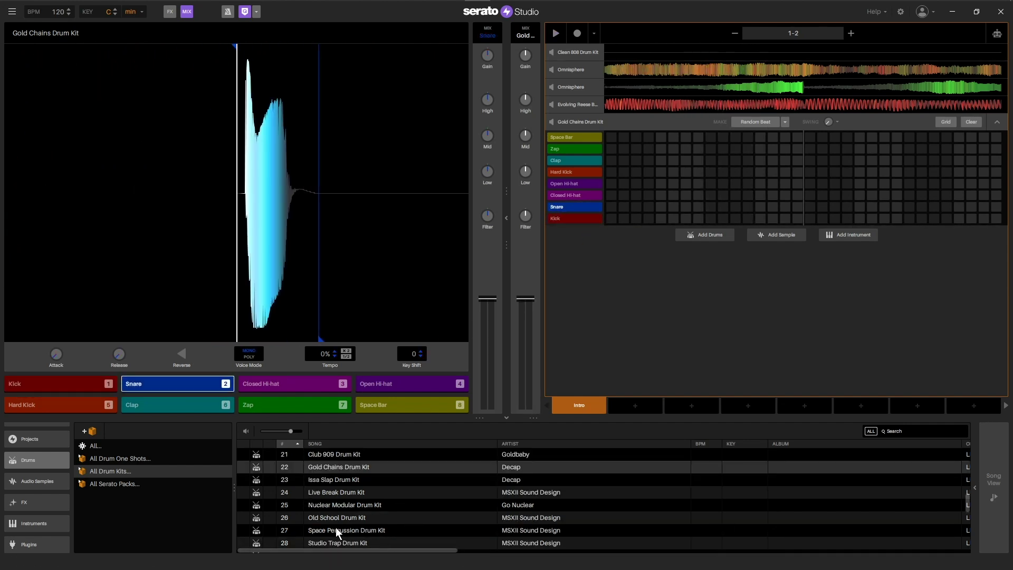
scroll(335, 530, down, 3)
drag(334, 492, 523, 308)
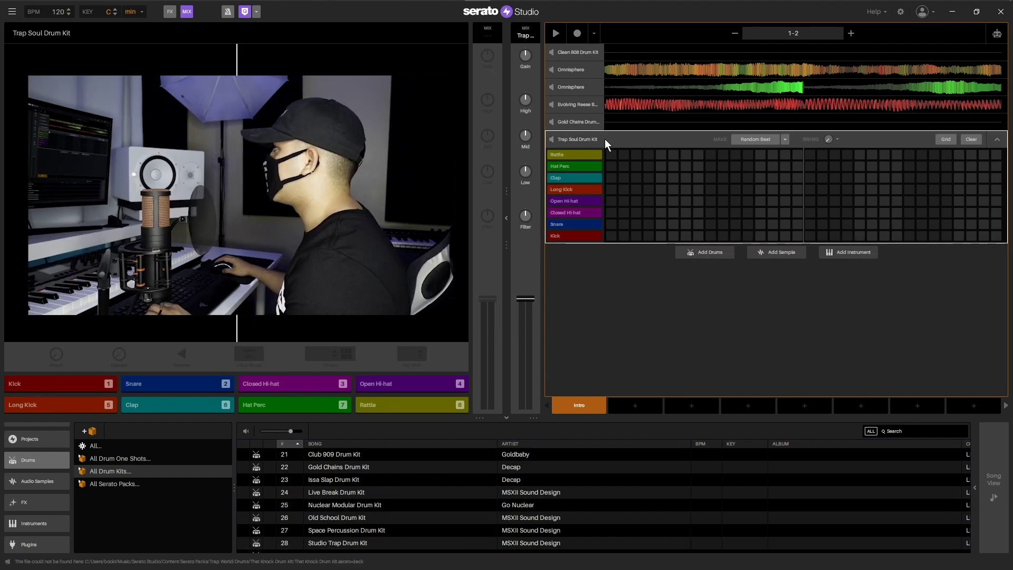
drag(581, 187, 577, 211)
click(583, 235)
Step: Fill the Trap Soul kit's Closed Hi-hat row with a hit on every second step across both bars
click(578, 211)
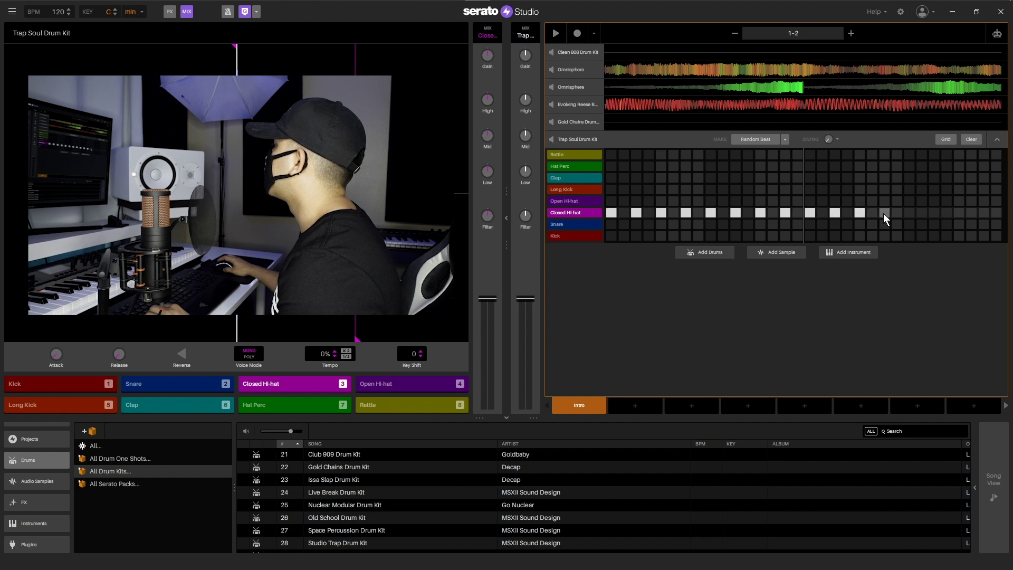
click(959, 212)
click(982, 213)
Step: Start playback and place snare hits on steps 9 and 25 of the Trap Soul Drum Kit
key(space)
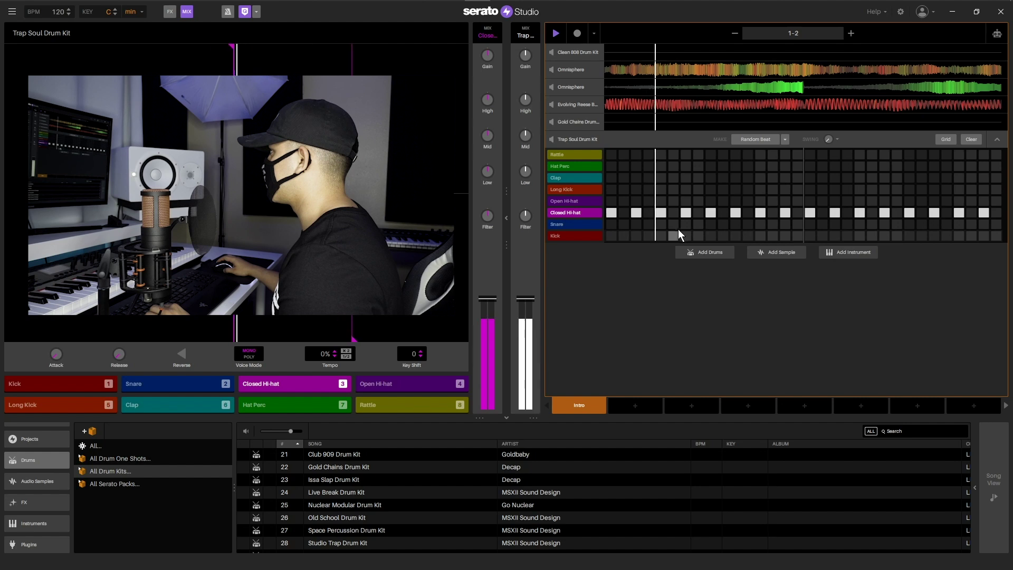
click(711, 225)
click(911, 226)
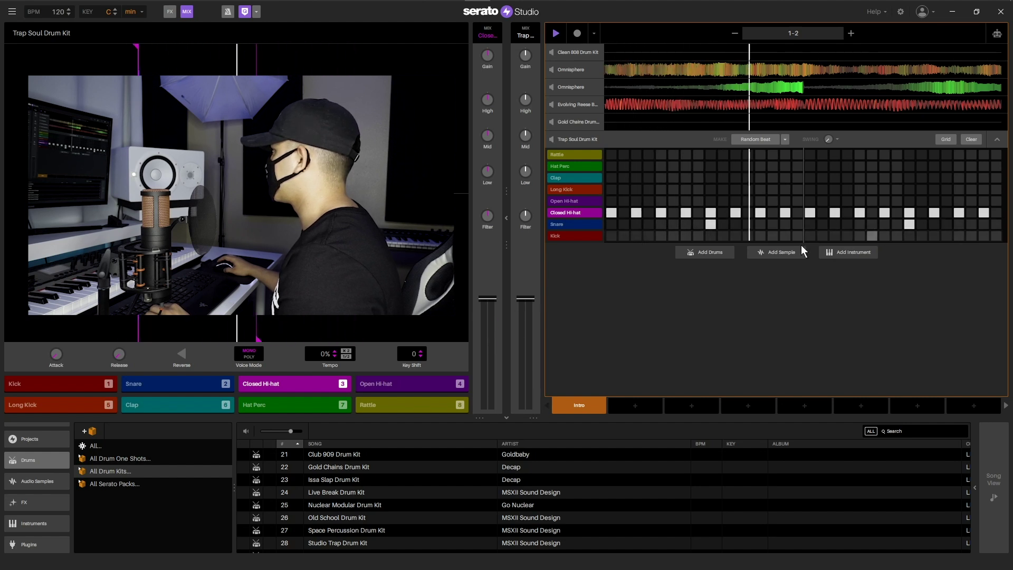
Step: Program the Trap Soul kit's Kick row with hits on steps 1, 7, 15, 21 and 27, adjusting them during playback
click(611, 236)
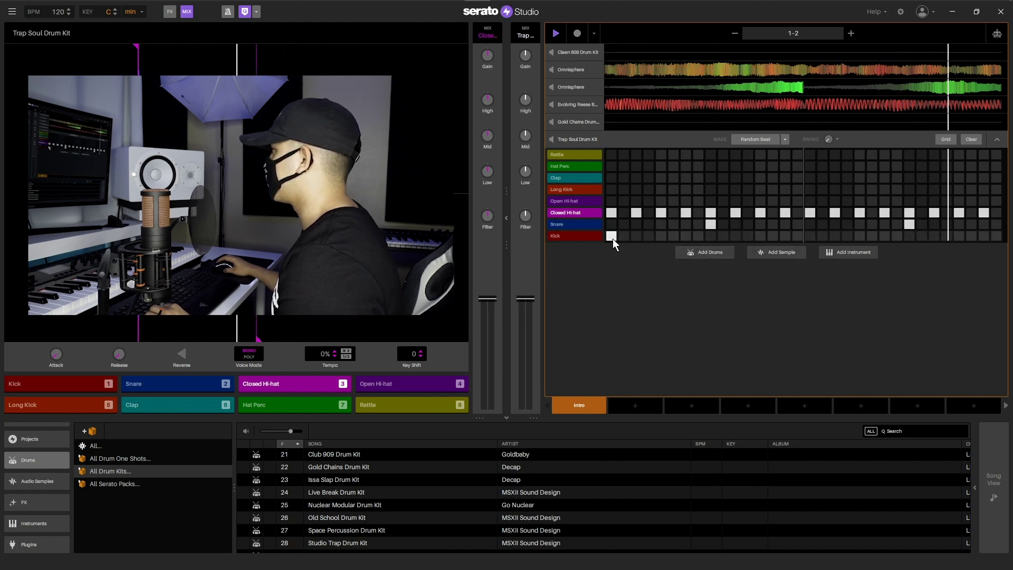
click(686, 236)
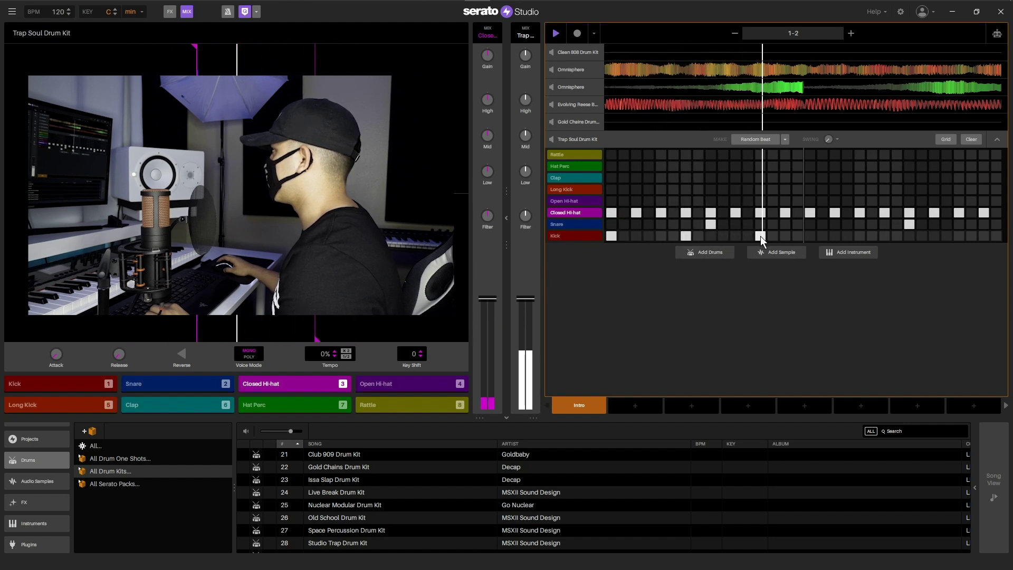
click(783, 236)
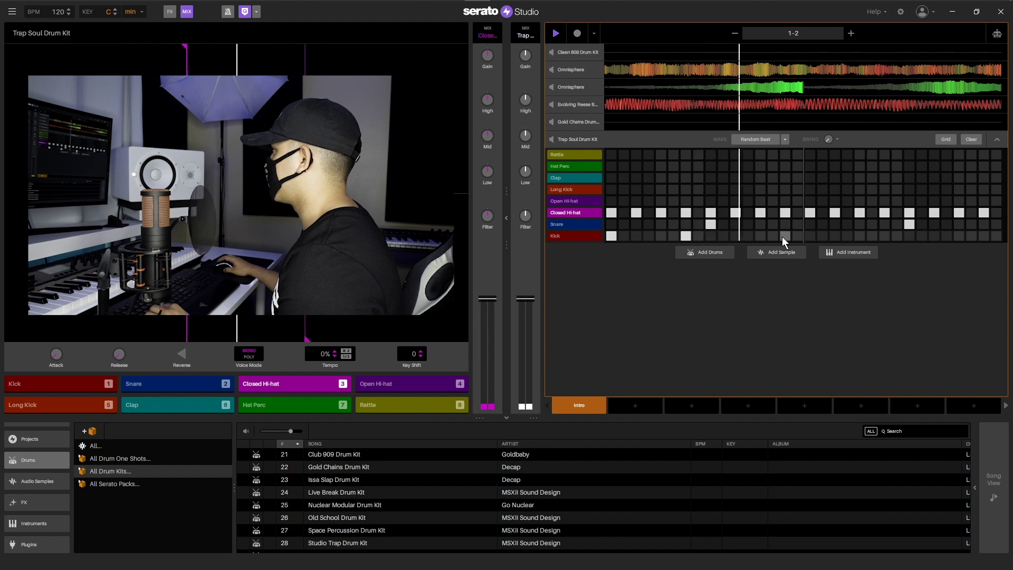
click(847, 235)
click(846, 235)
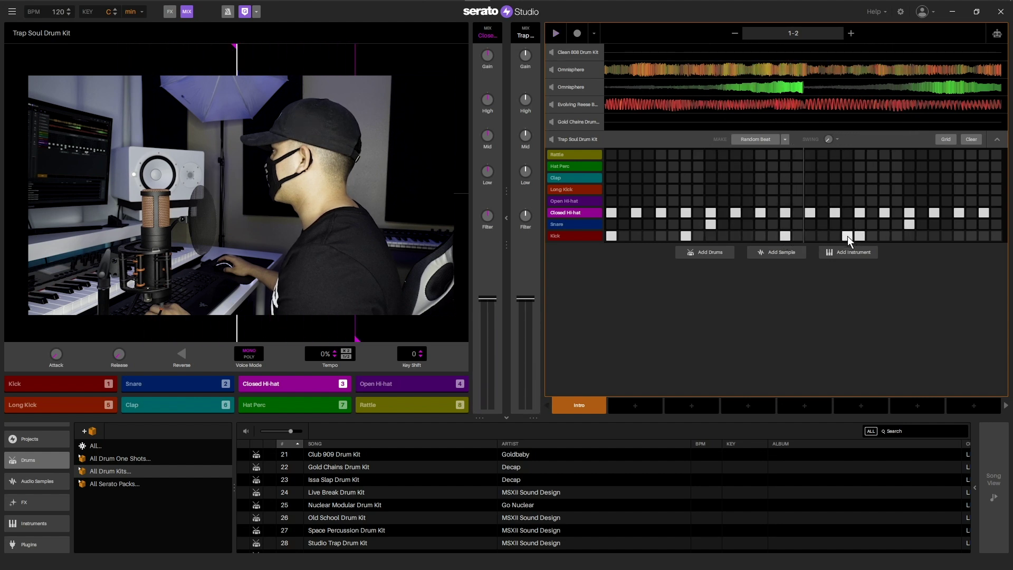
click(860, 236)
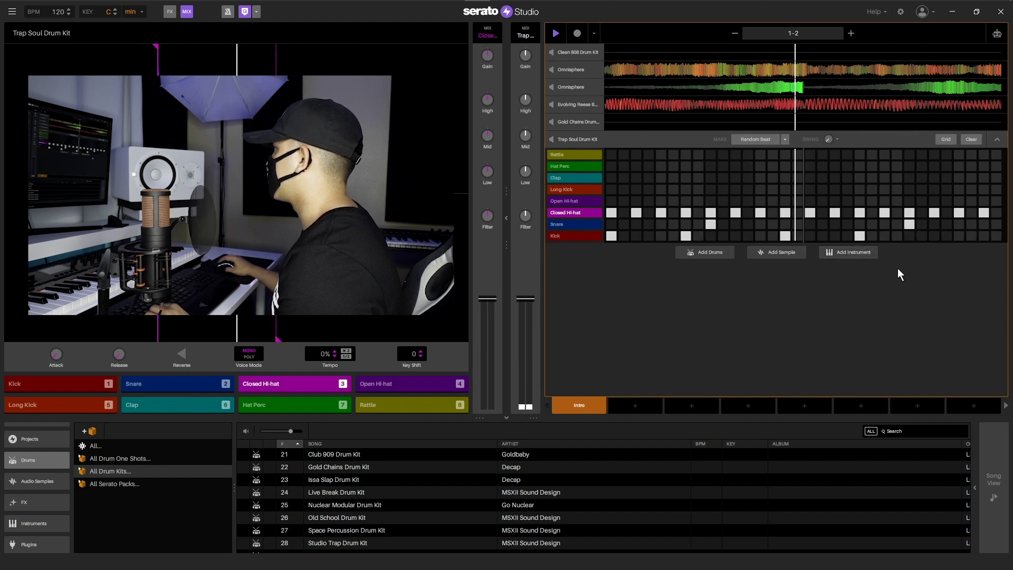
click(935, 236)
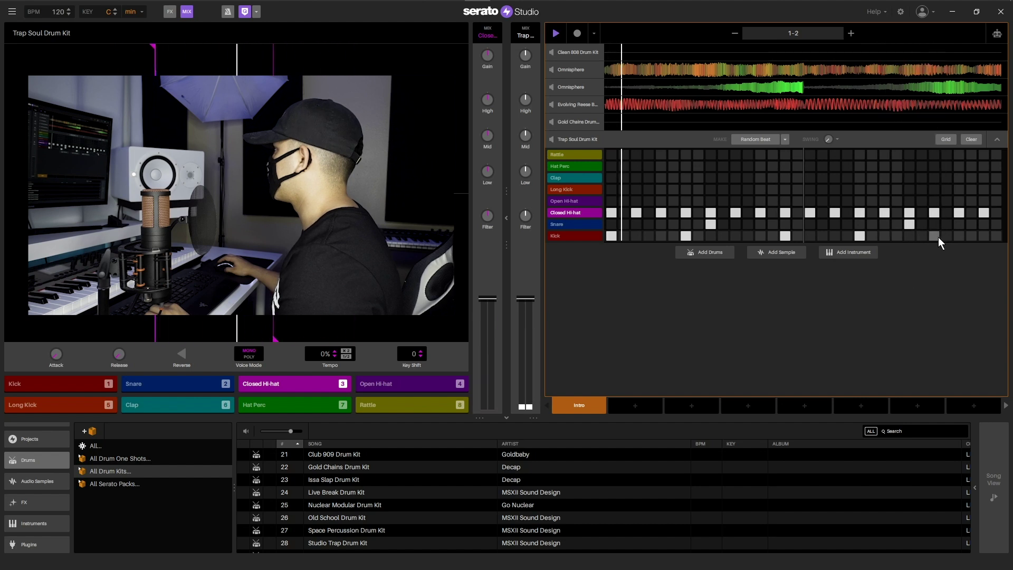
Step: Boost the low EQ of the Trap Soul kit's Kick by about 6 dB and audition its Snare and Closed Hi-hat
click(574, 239)
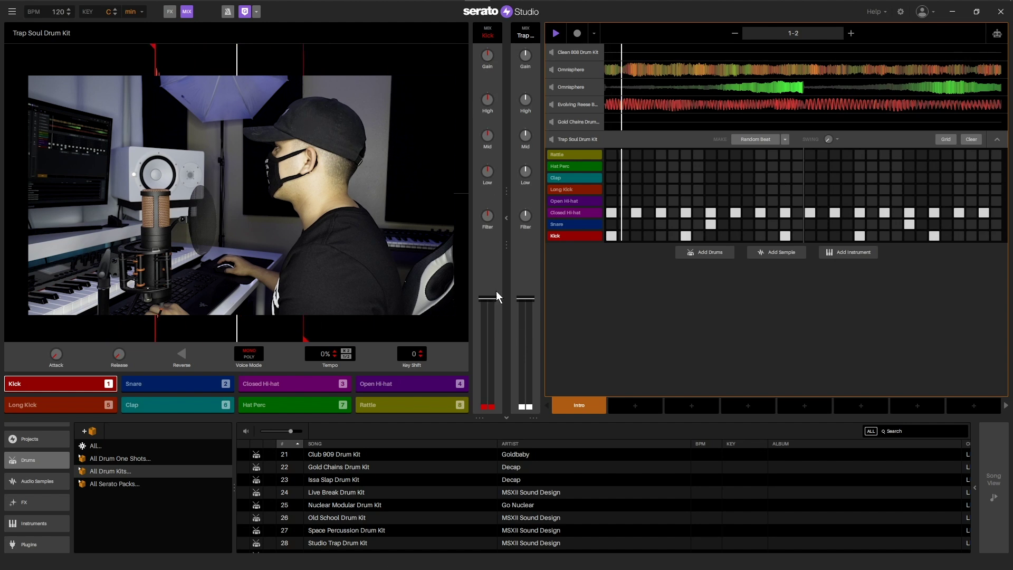
drag(488, 172, 488, 159)
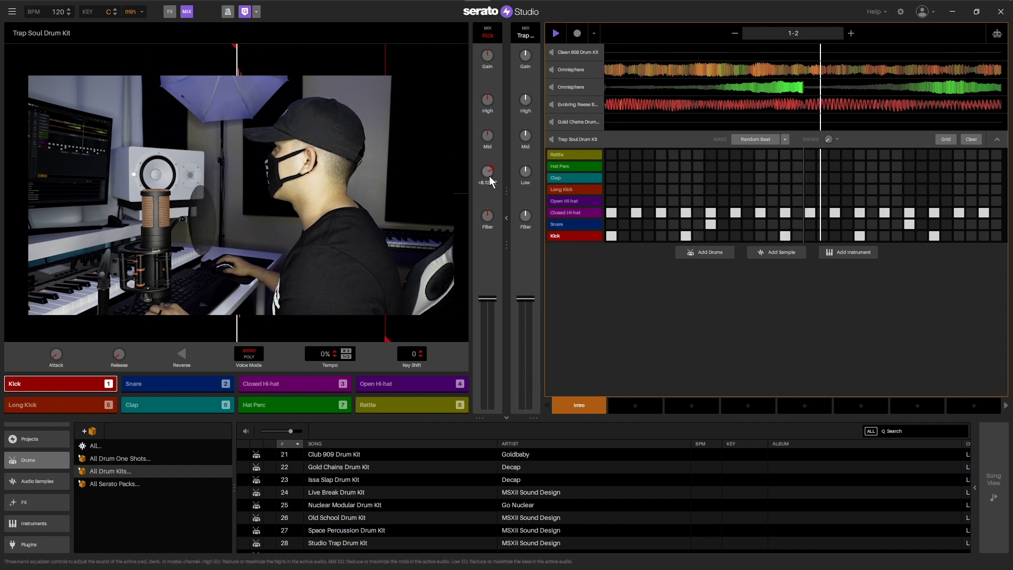
click(572, 224)
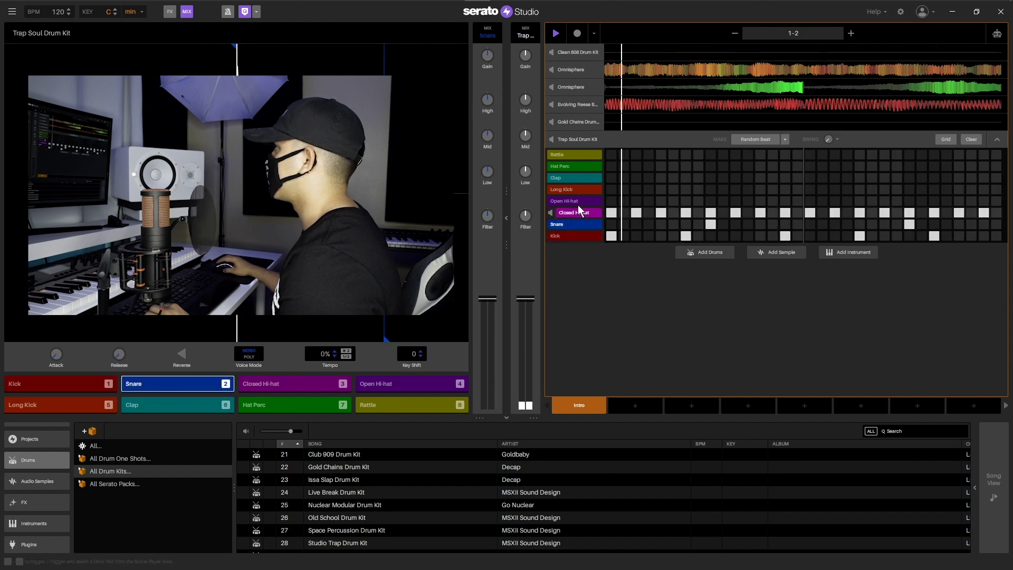
click(577, 211)
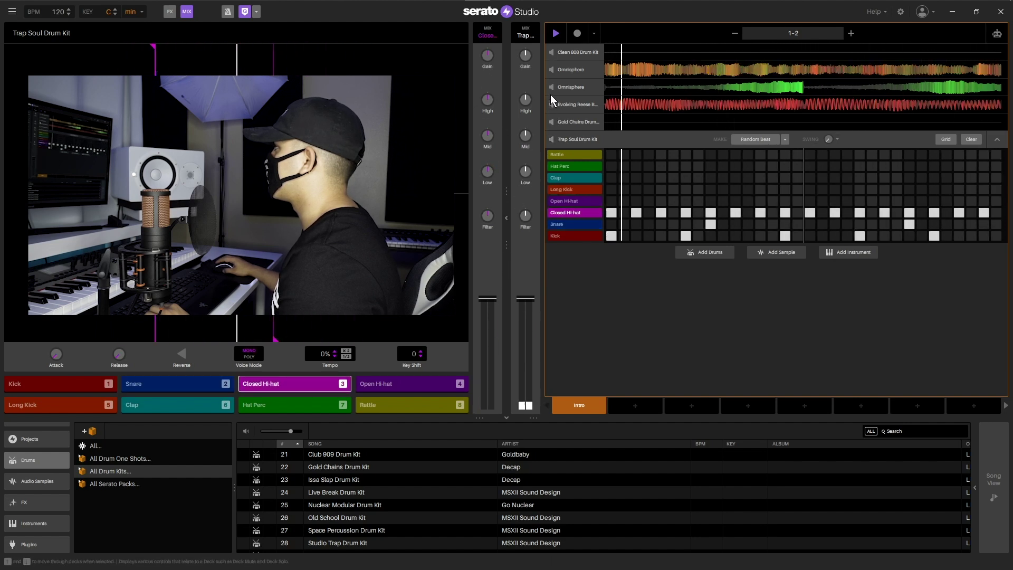
Step: Mute the second Omnisphere, Evolving Reese Bass and Gold Chains decks and reopen the Trap Soul Drum Kit
click(562, 69)
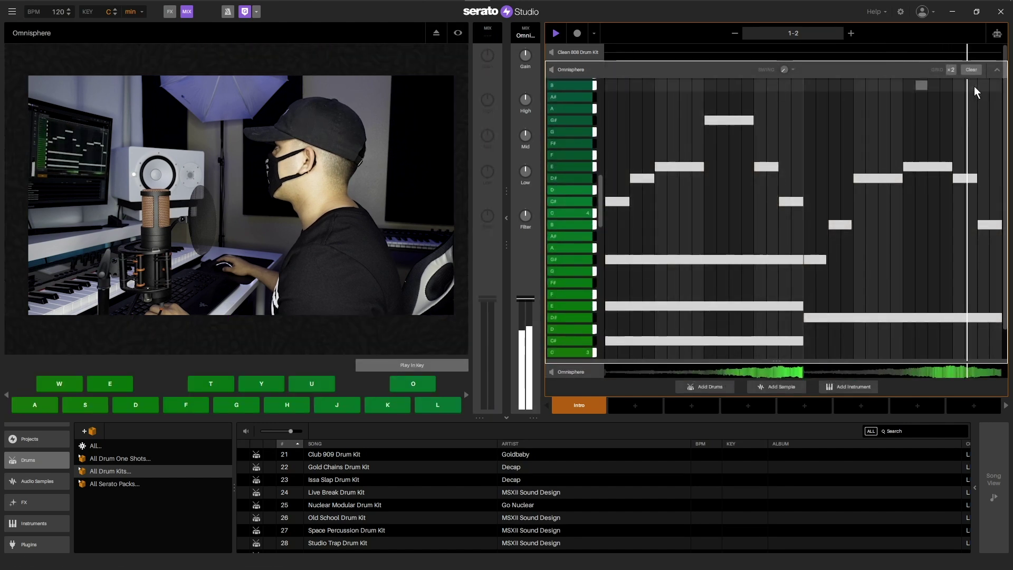
click(997, 69)
click(552, 86)
click(552, 104)
click(553, 122)
click(566, 140)
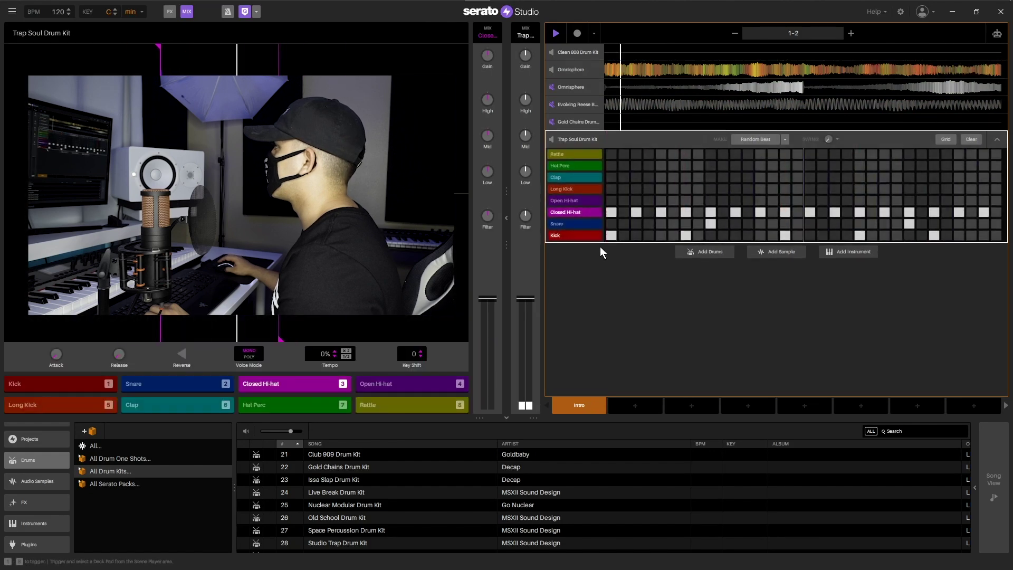
Step: Lower the individual volumes of the Trap Soul kit's Closed Hi-hat and Snare
click(580, 211)
drag(487, 300, 487, 341)
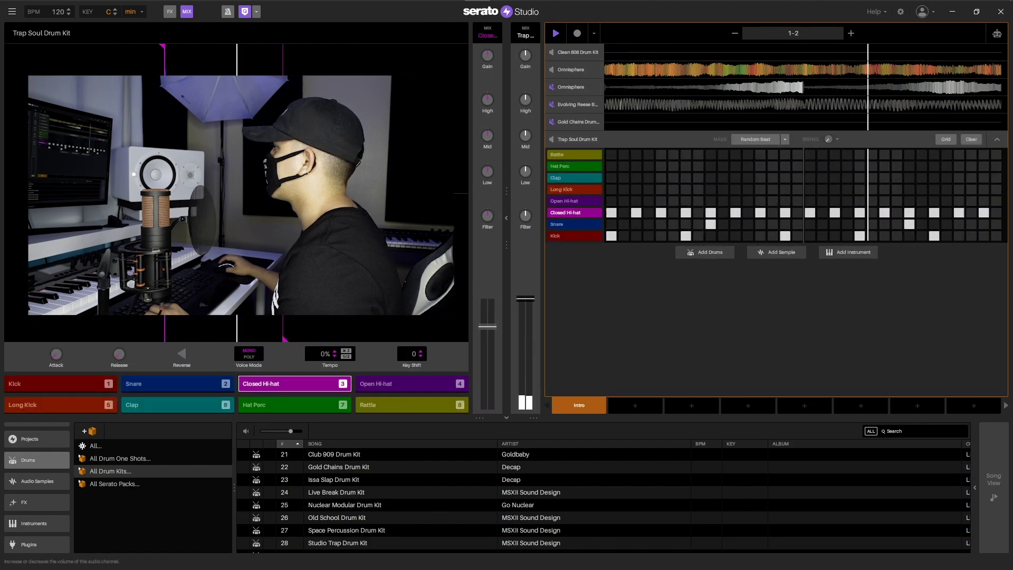
click(579, 224)
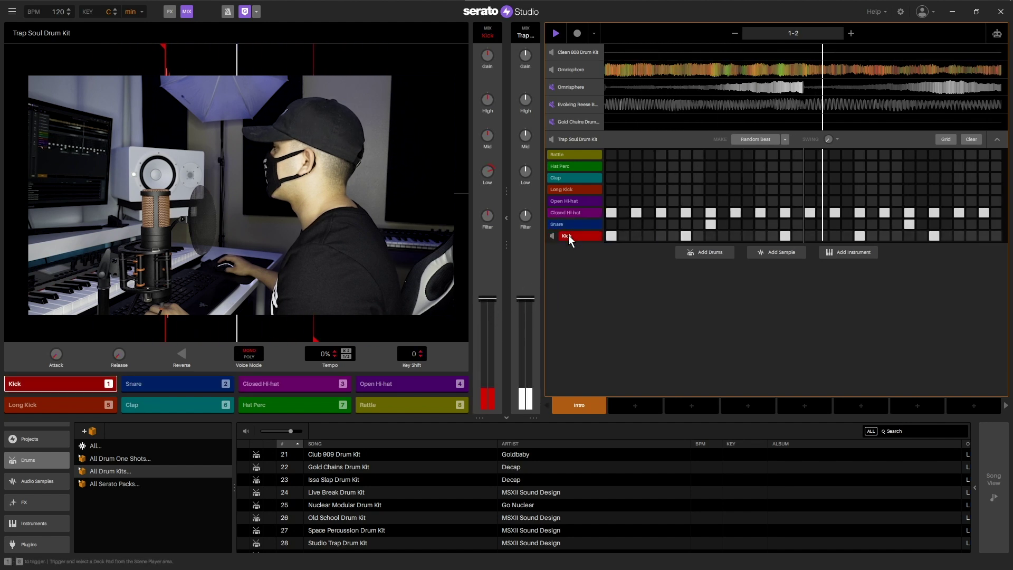
drag(488, 299, 488, 323)
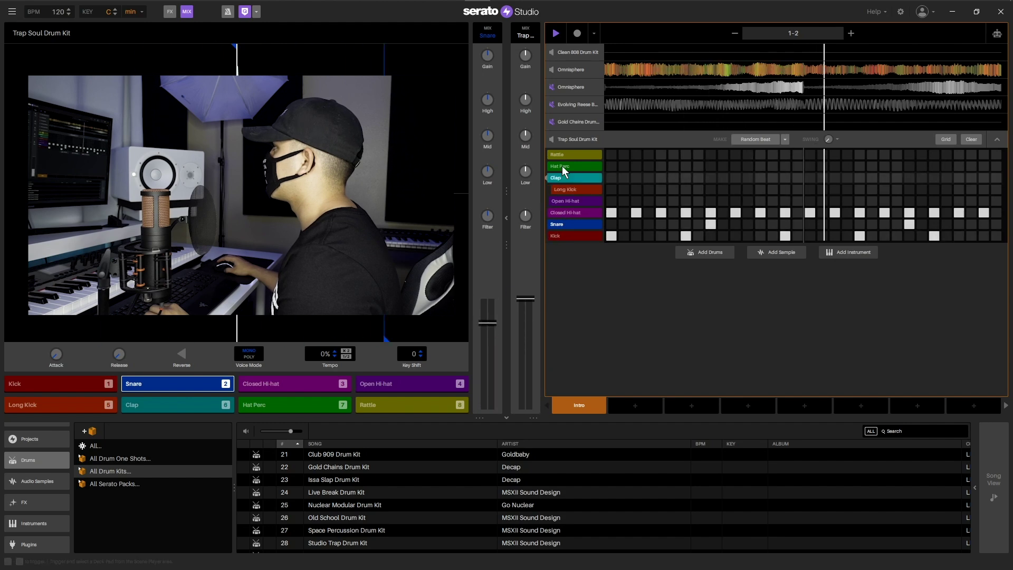
Step: Lower the volume of both Omnisphere decks, unmuting the second one
click(572, 69)
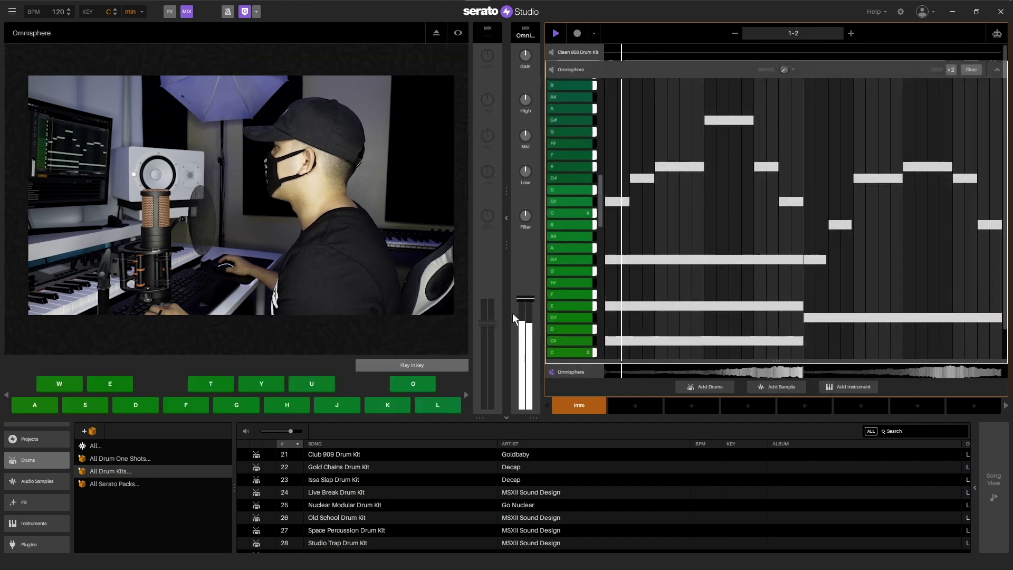
drag(526, 337, 525, 327)
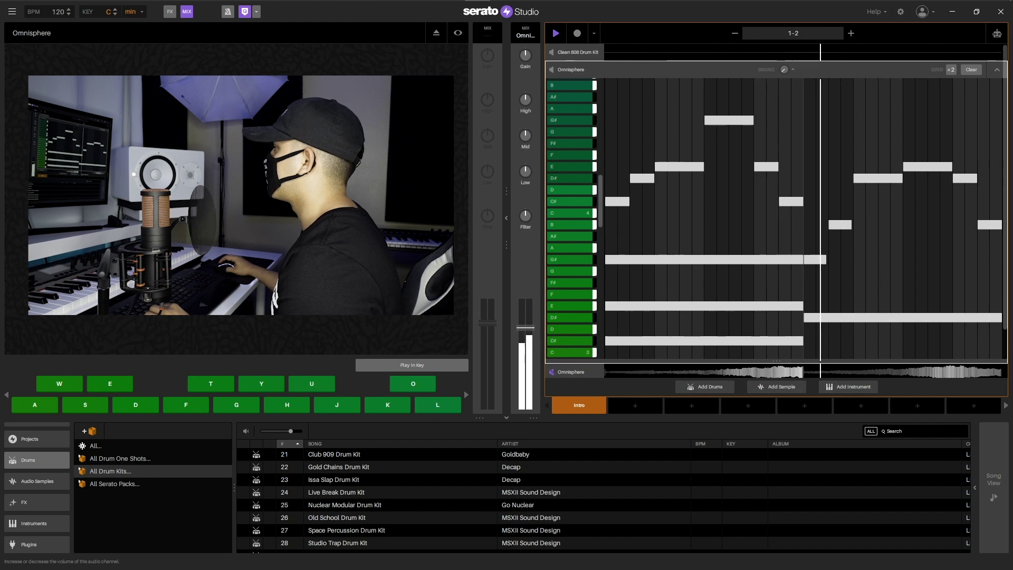
click(997, 70)
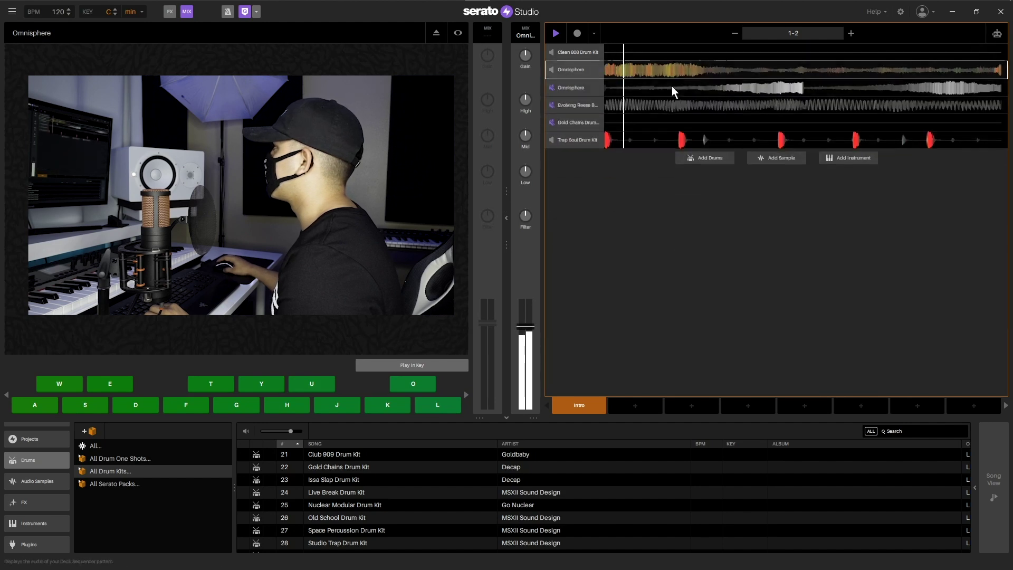
click(568, 93)
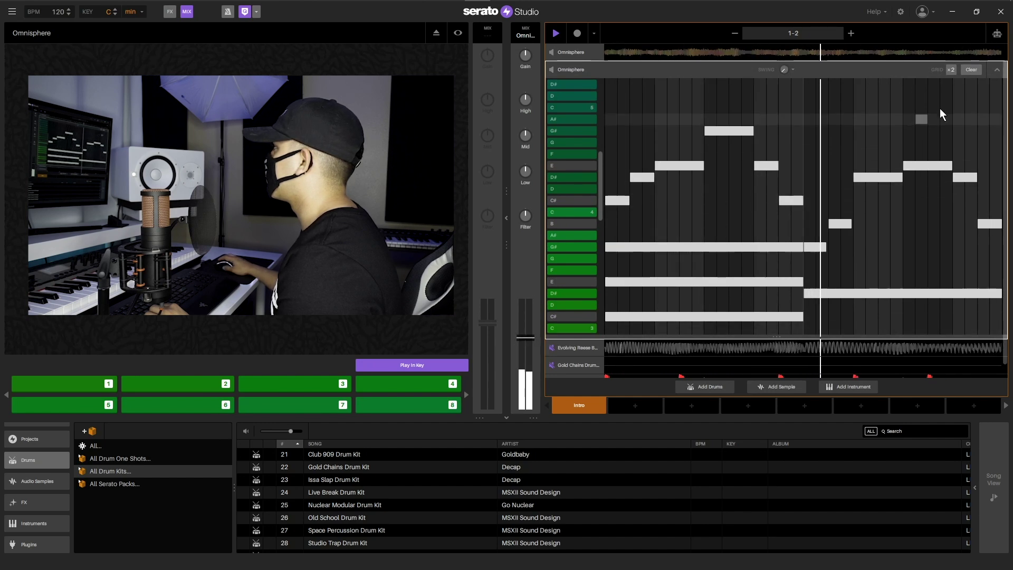
click(997, 70)
Step: Unmute the Evolving Reese Bass deck and reduce its channel volume
click(563, 106)
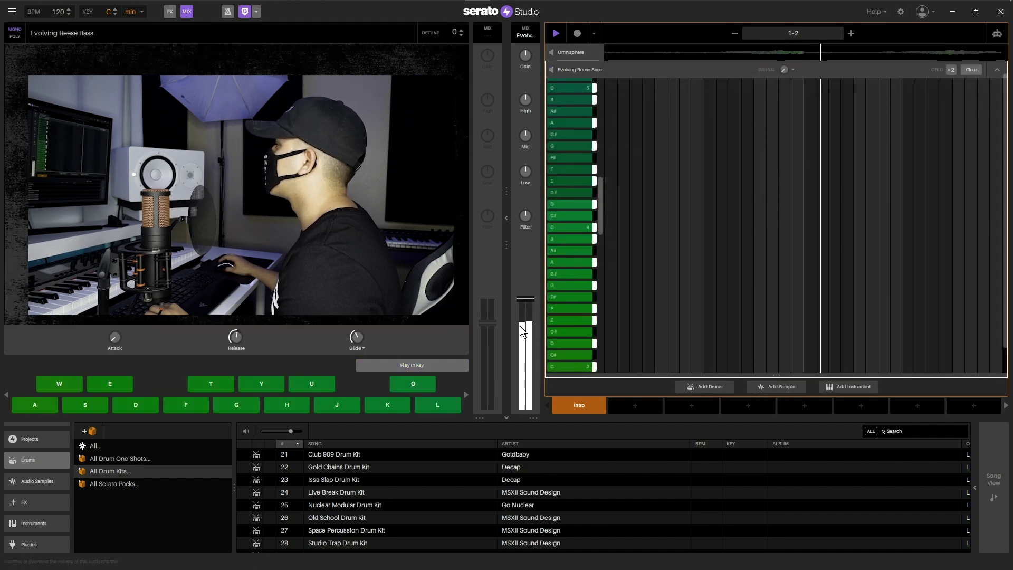
click(884, 146)
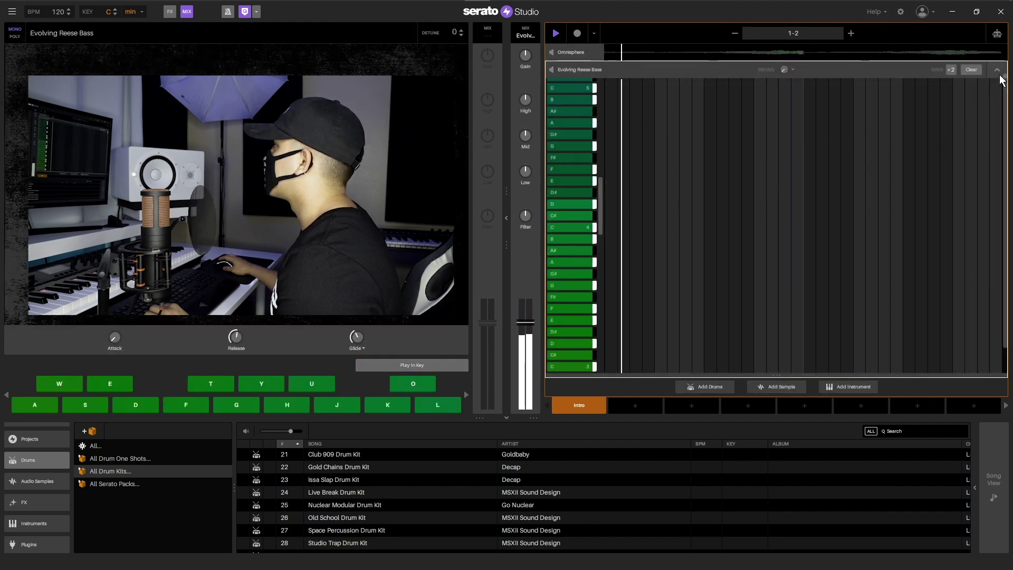
click(997, 70)
Step: Remove the empty Gold Chains Drum Kit deck and collapse the Evolving Reese Bass deck
click(562, 122)
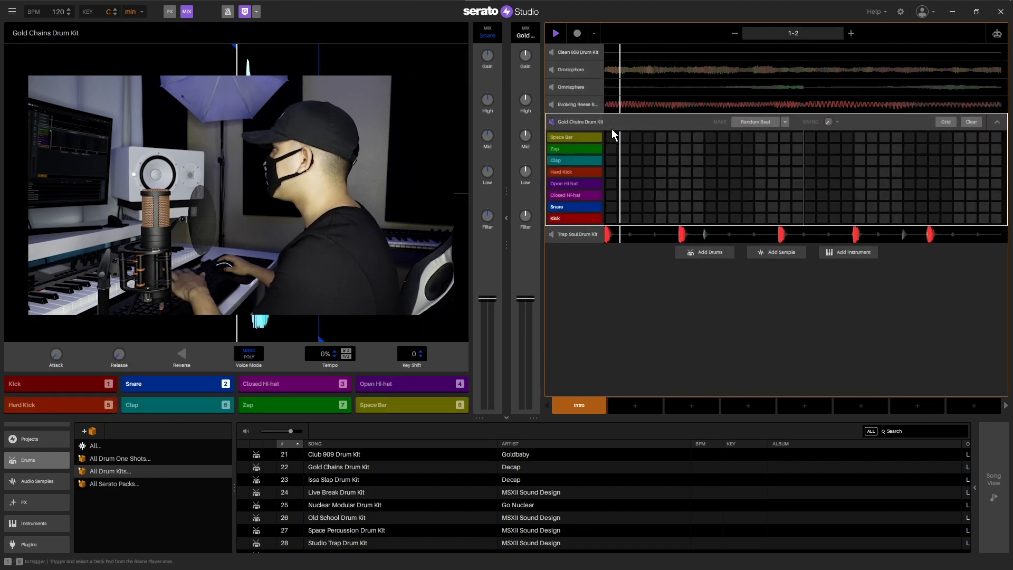
click(578, 104)
click(997, 105)
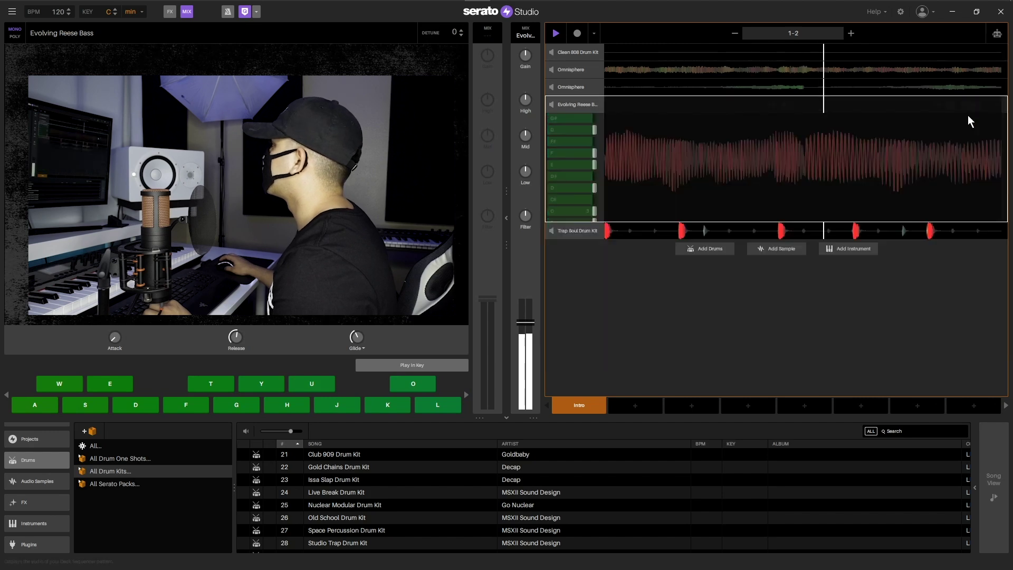
Step: Browse the Bass instruments and add 808 Head Explosion Bass as a new deck below the Trap Soul Drum Kit
click(37, 525)
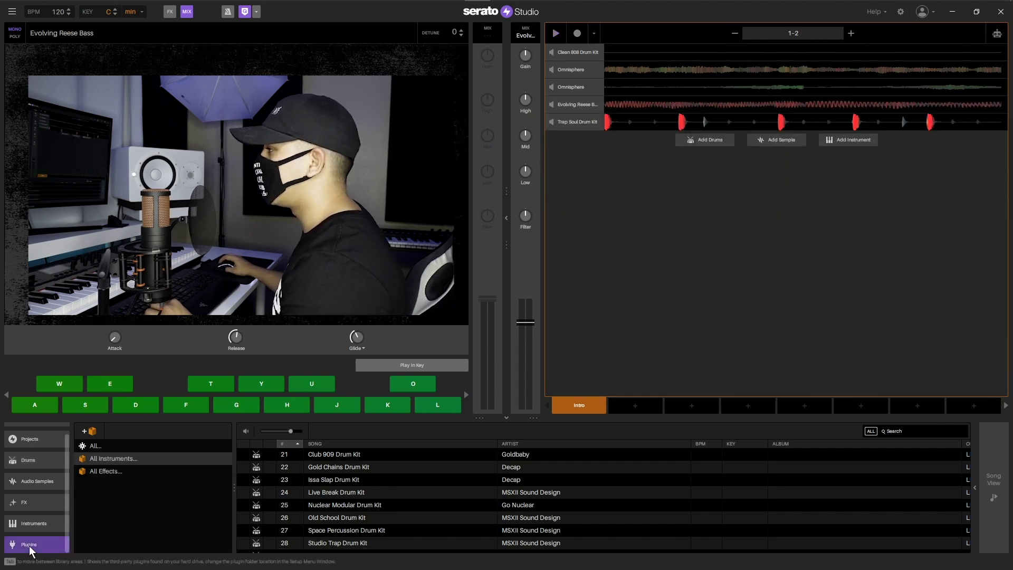
click(82, 533)
scroll(348, 458, up, 2)
drag(348, 457, 666, 341)
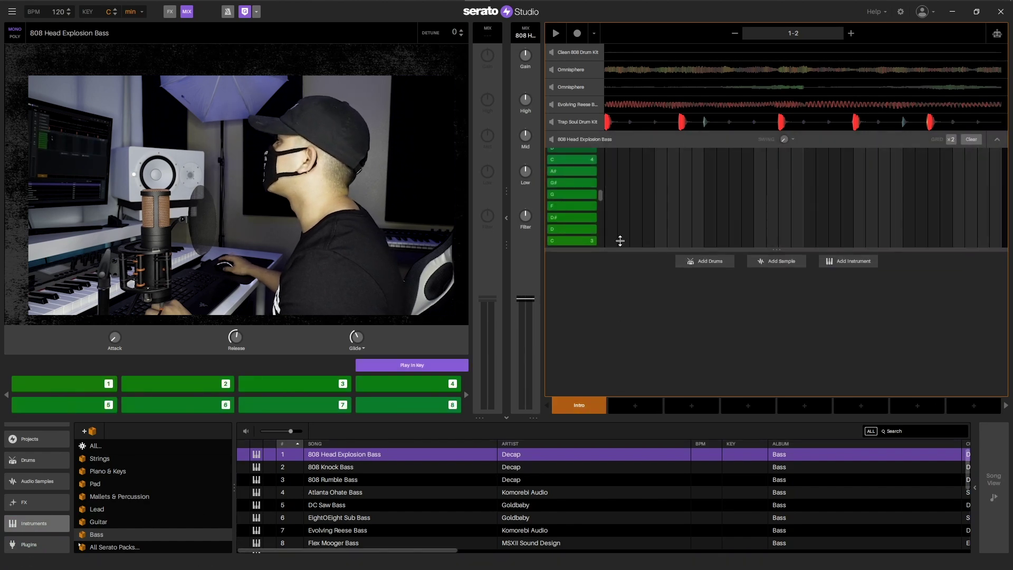
Step: Copy the C#2 and G#1 notes from Evolving Reese Bass into the 808 Head Explosion Bass deck and enlarge its piano roll
click(617, 103)
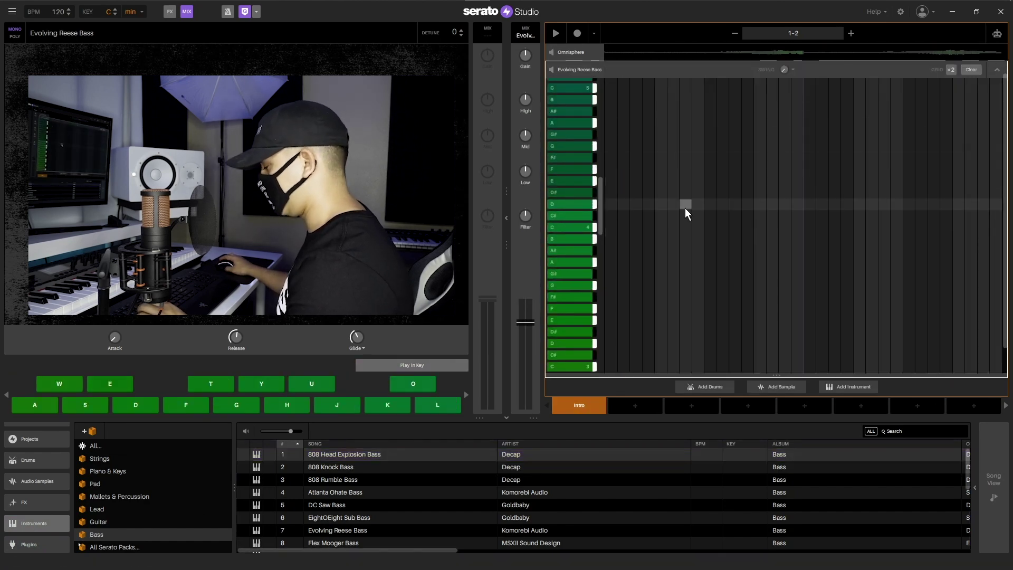
scroll(880, 288, down, 2)
scroll(800, 321, up, 10)
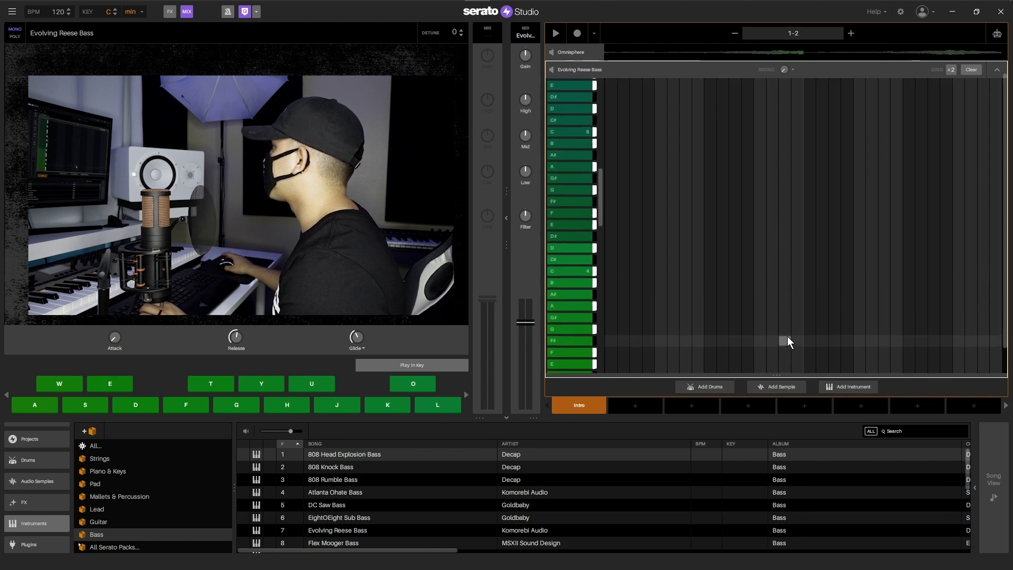
drag(602, 180, 597, 255)
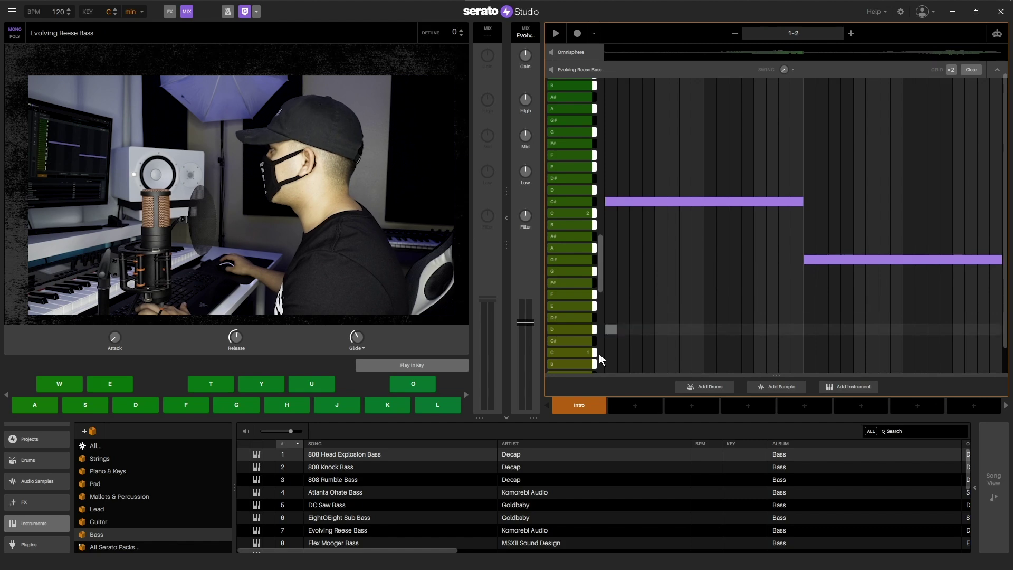
click(998, 70)
click(591, 141)
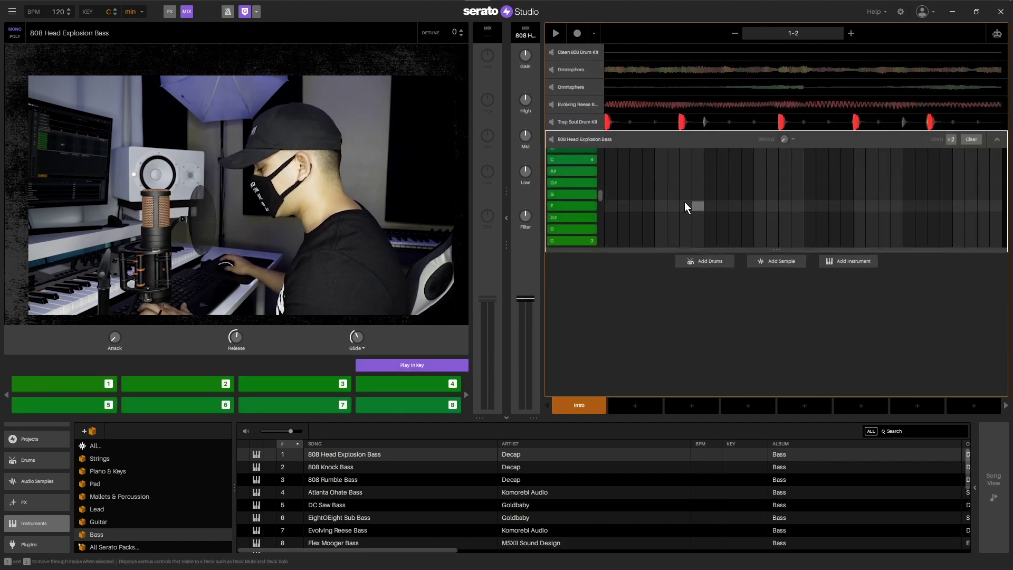
drag(617, 249, 617, 378)
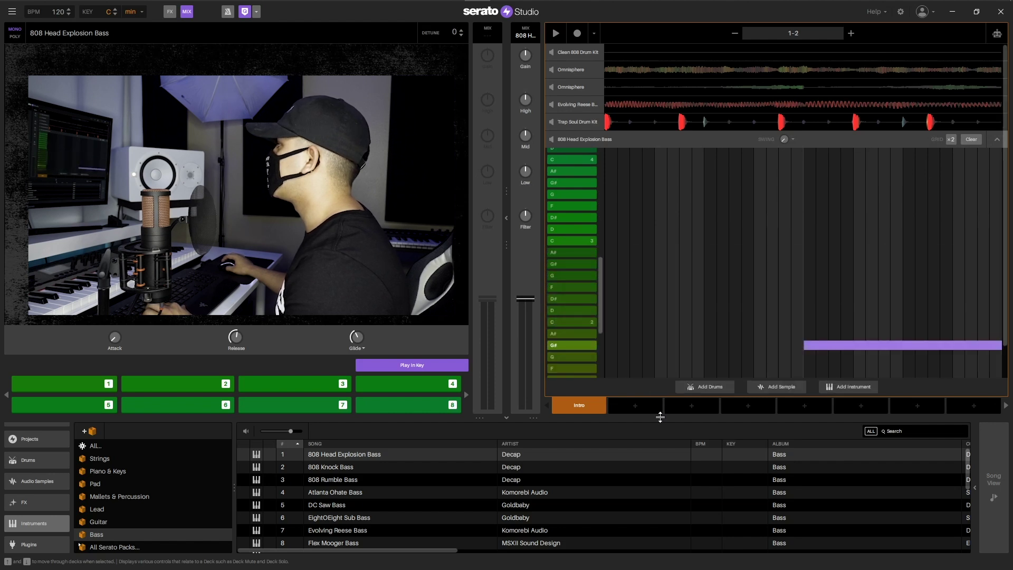
Step: Mute Evolving Reese Bass, start playback, and turn off Play in Key for the 808 bass to show its C#2 note
click(553, 105)
key(space)
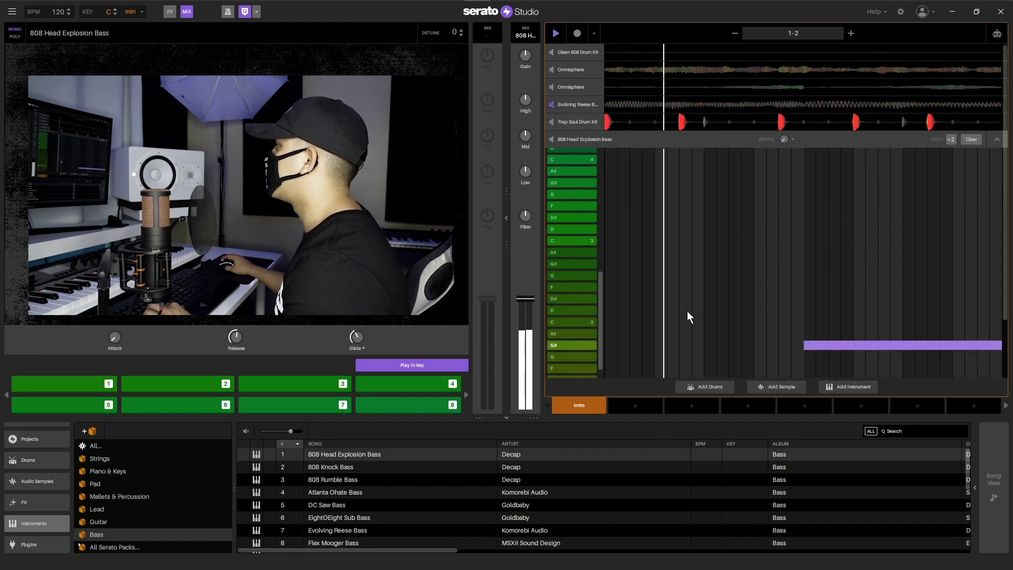
scroll(699, 309, down, 8)
scroll(699, 308, up, 5)
scroll(697, 270, up, 1)
scroll(713, 288, down, 1)
click(432, 366)
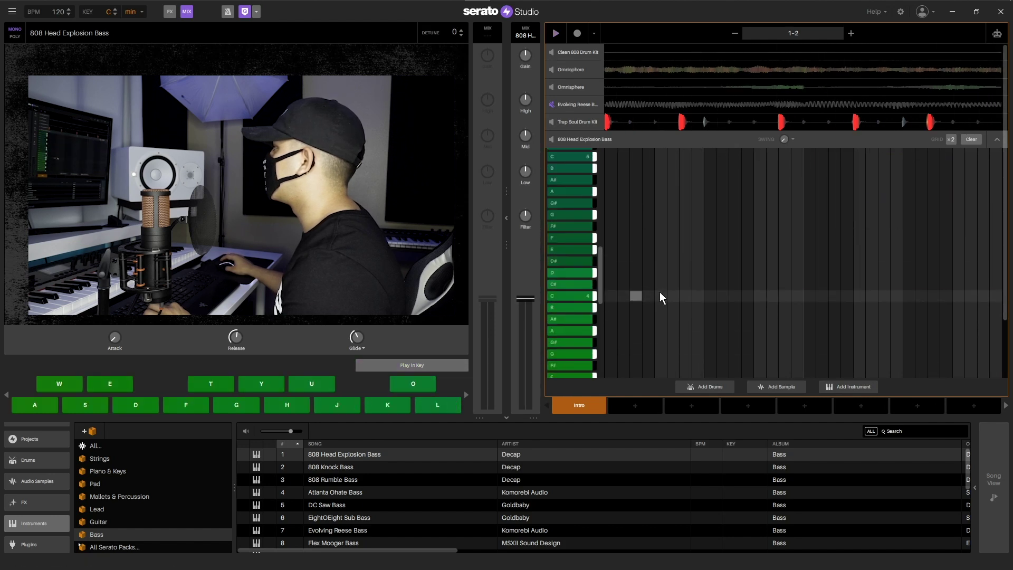
scroll(686, 340, up, 5)
scroll(686, 344, down, 5)
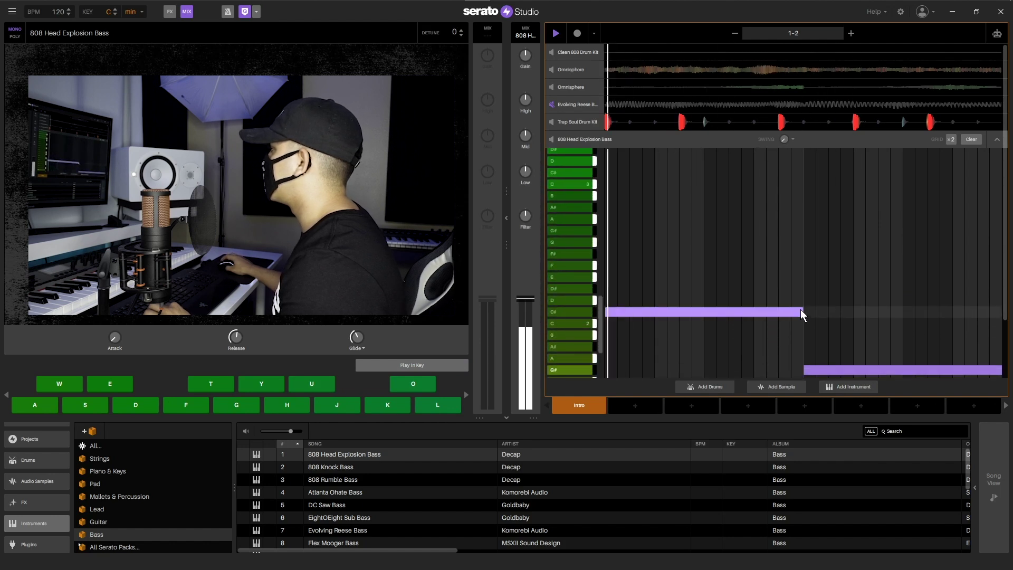
Step: Rework the 808 bass to follow the kick, with C#2 notes starting on steps 1, 7 and 15 and G#1 on 21 and 27
mouse_move(800, 310)
mouse_down()
mouse_move(689, 309)
mouse_move(826, 315)
mouse_up()
drag(824, 364, 870, 368)
drag(828, 312, 853, 312)
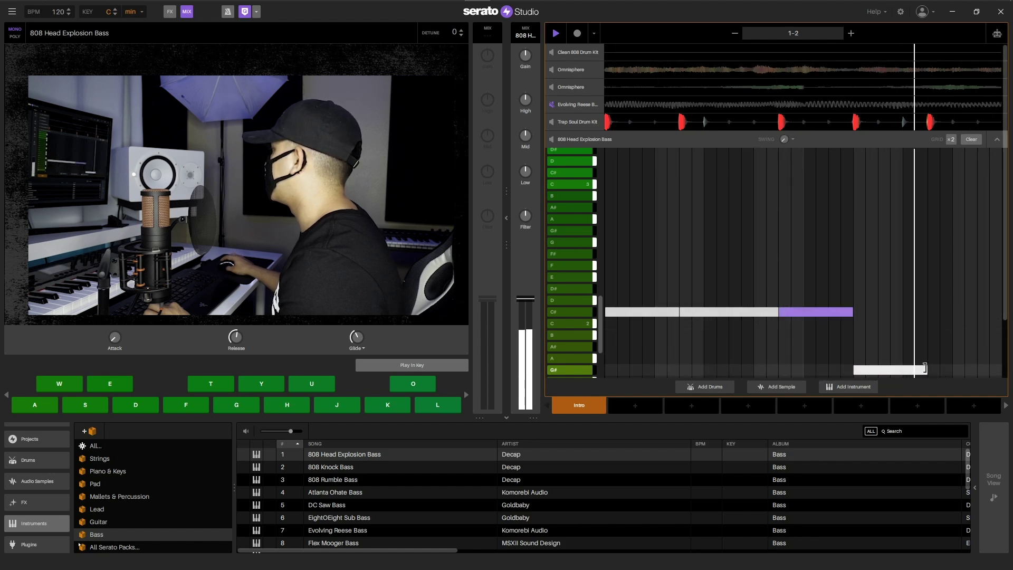
drag(931, 366, 1002, 376)
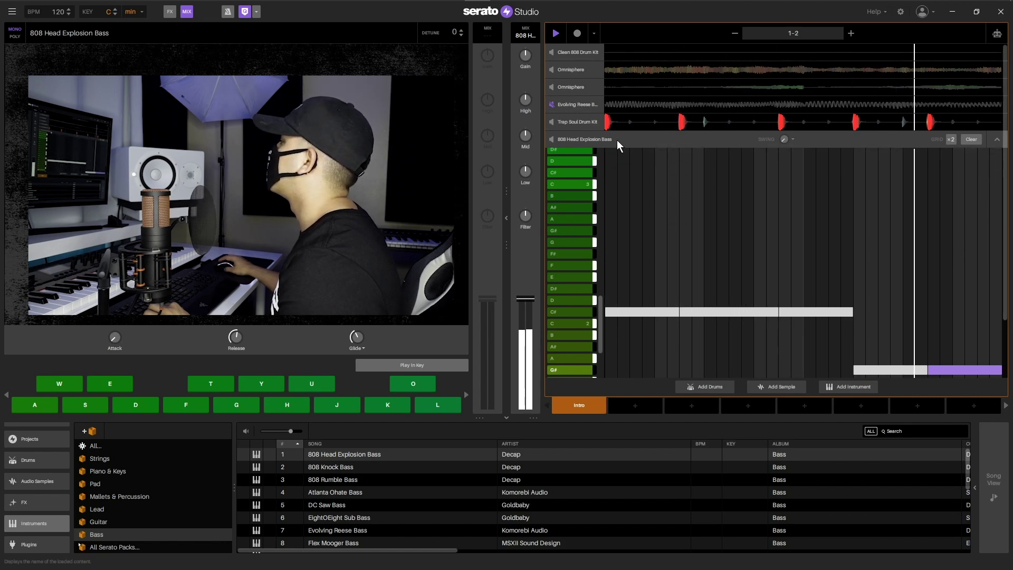
click(997, 139)
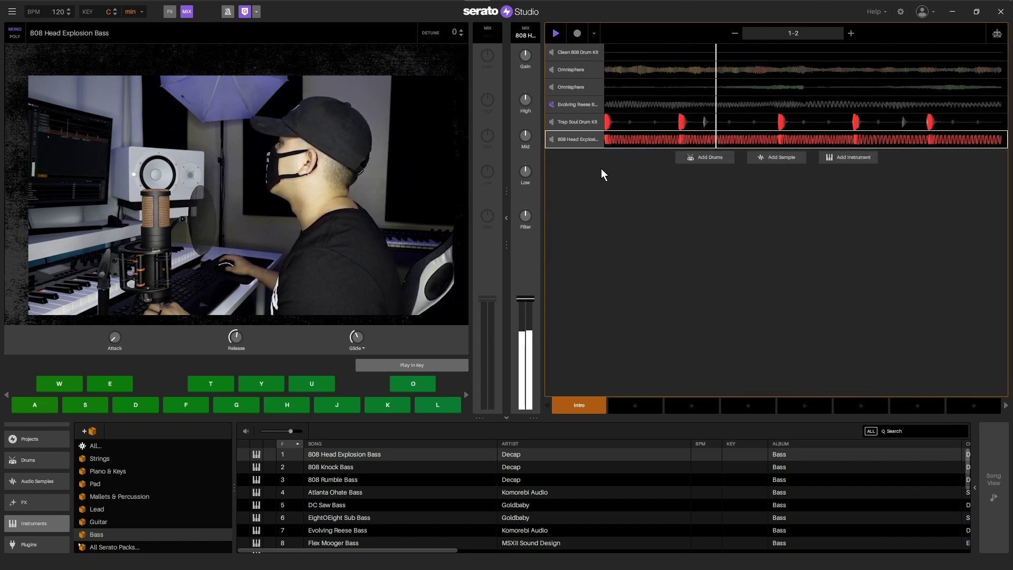
Step: Compare Evolving Reese Bass with 808 Head Explosion Bass during playback by alternating their mutes, leaving the 808 audible
click(552, 139)
click(551, 104)
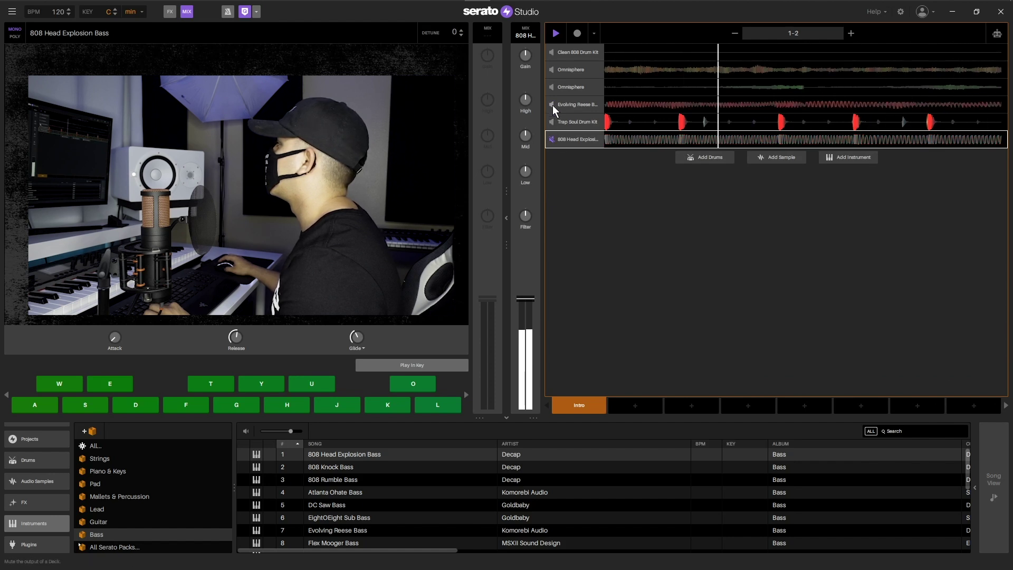
click(552, 104)
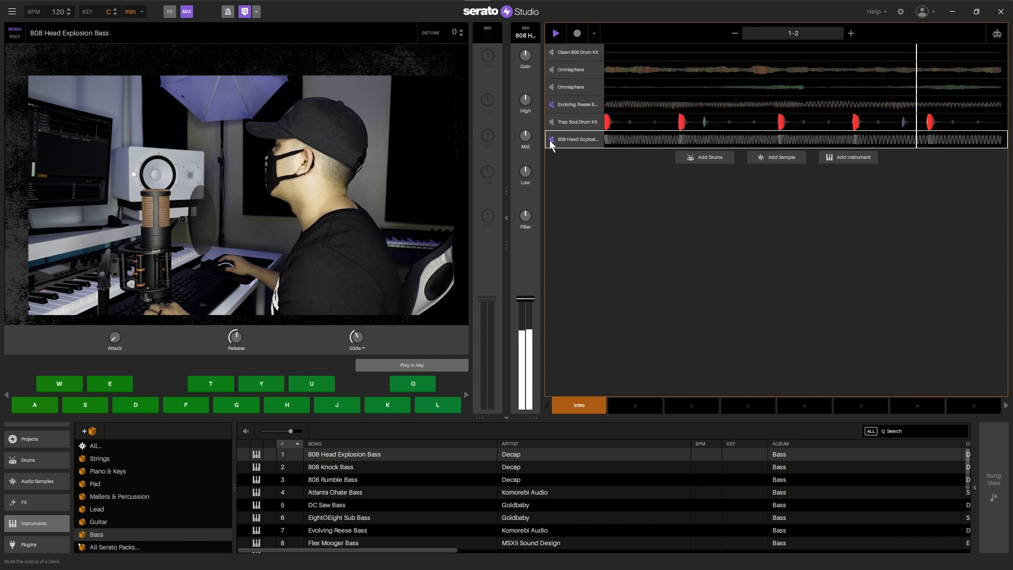
click(552, 140)
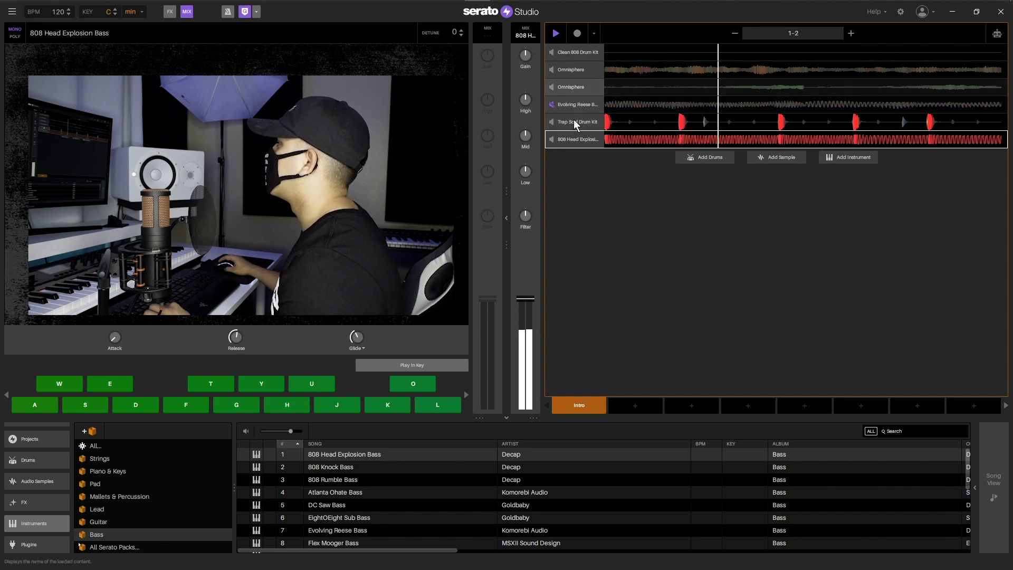
Step: Set the Trap Soul Drum Kit's closed hi-hat row to double-time and add hits after its opening hit and on step 18
click(575, 119)
click(570, 194)
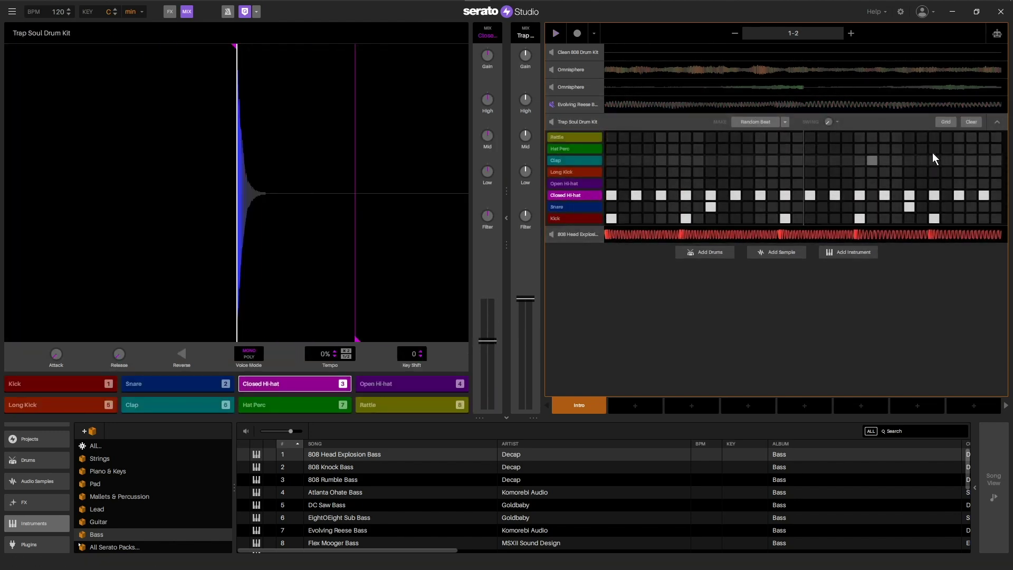
click(949, 122)
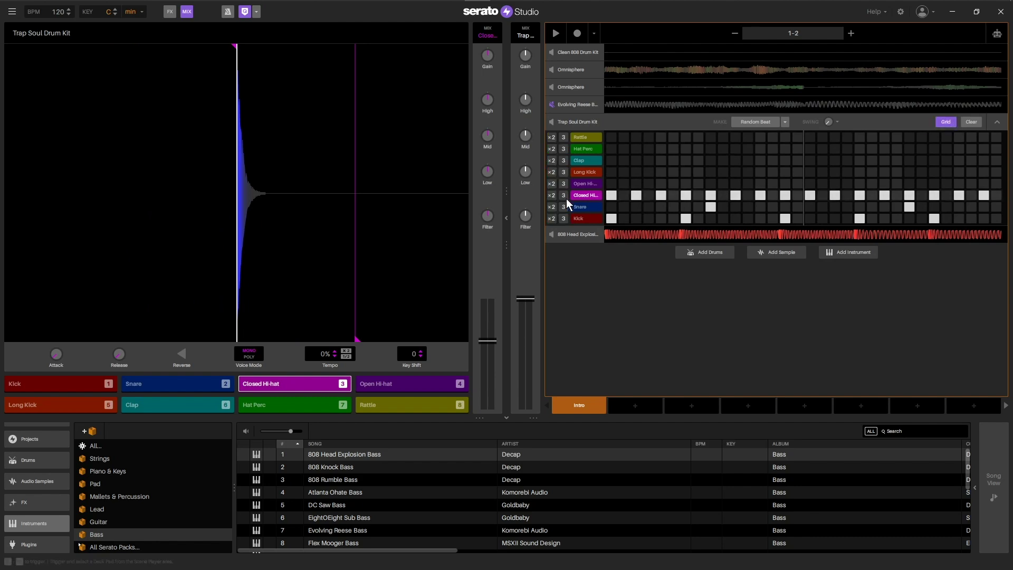
click(552, 196)
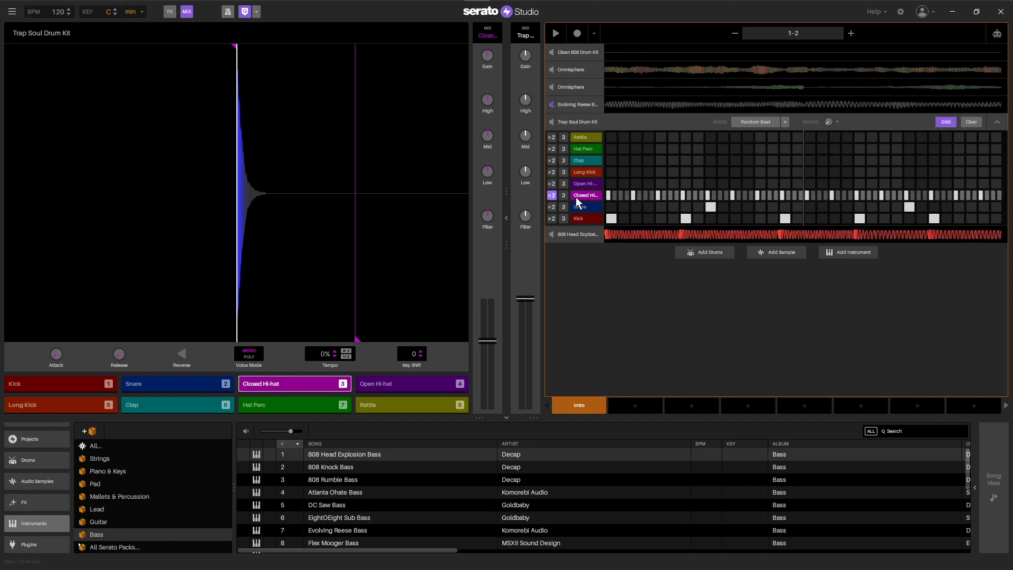
click(621, 196)
click(615, 195)
key(space)
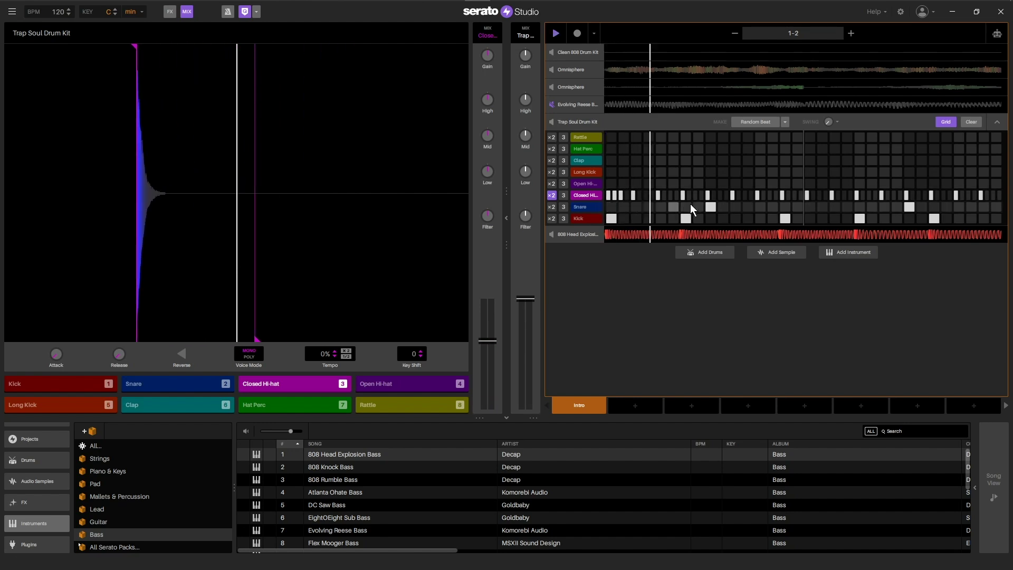
click(819, 195)
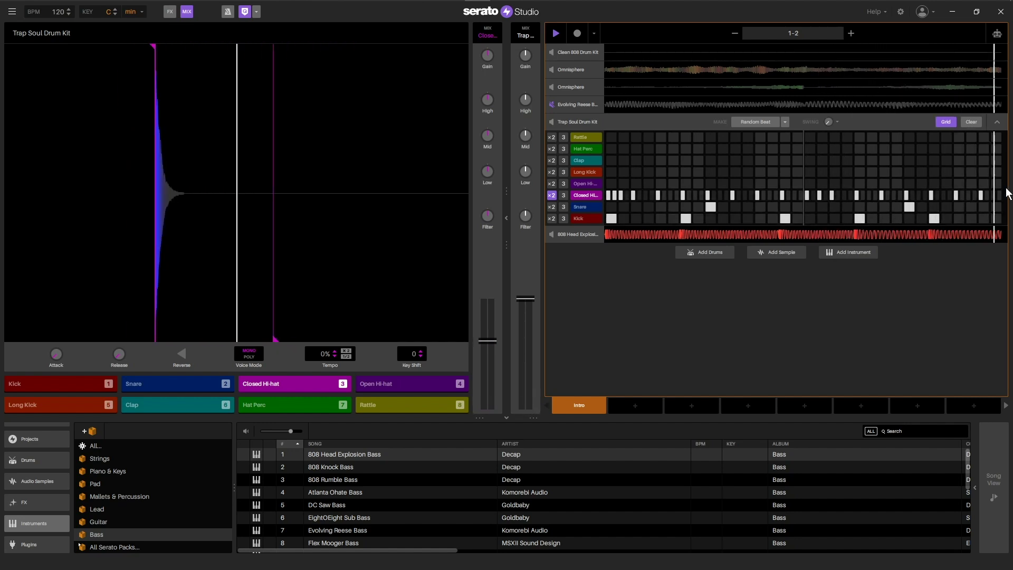
Step: Fill closed hi-hat steps 31 and 32 with a double-time roll, comparing the row with and without its triplet and double-time grids
click(563, 196)
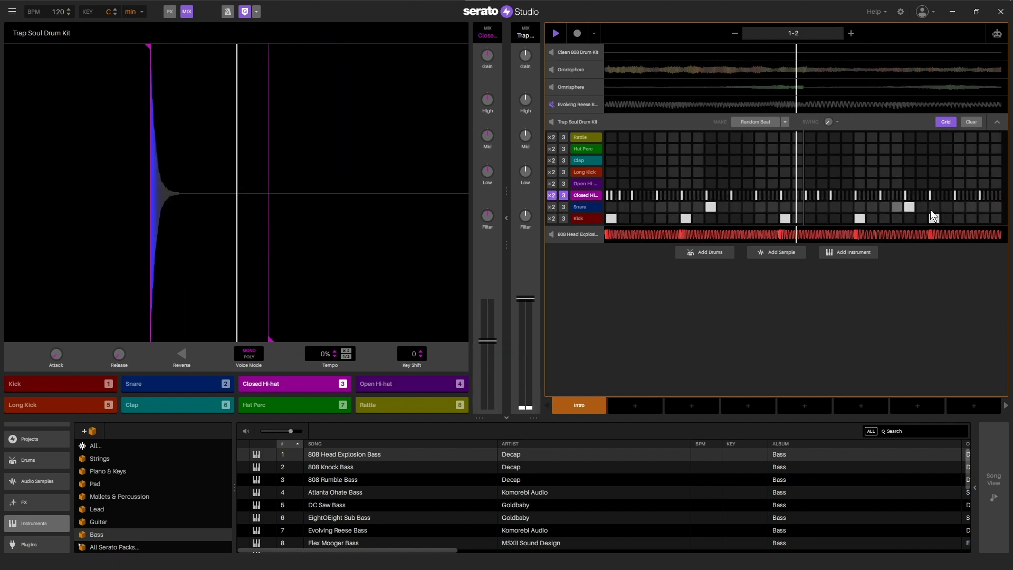
click(985, 195)
click(922, 207)
click(562, 196)
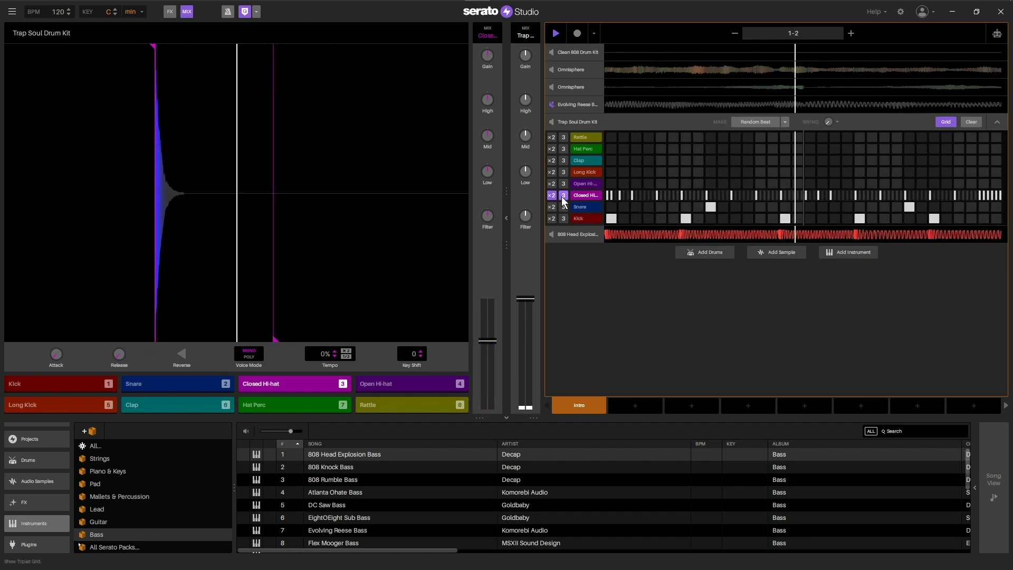
click(552, 195)
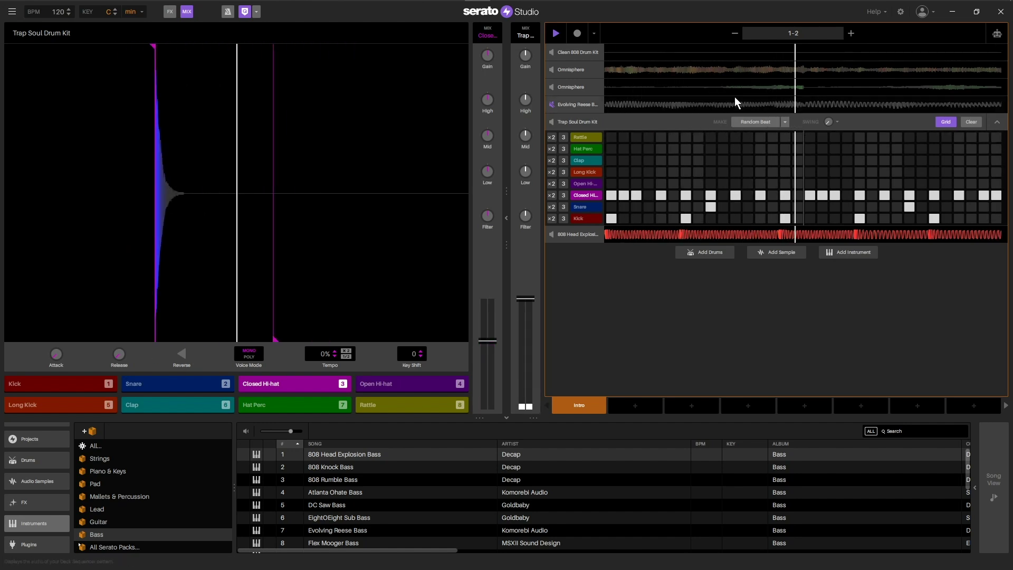
Step: Double the Intro scene's length, check the copied Omnisphere notes on page 3-4, and reopen the Trap Soul Drum Kit there
click(851, 34)
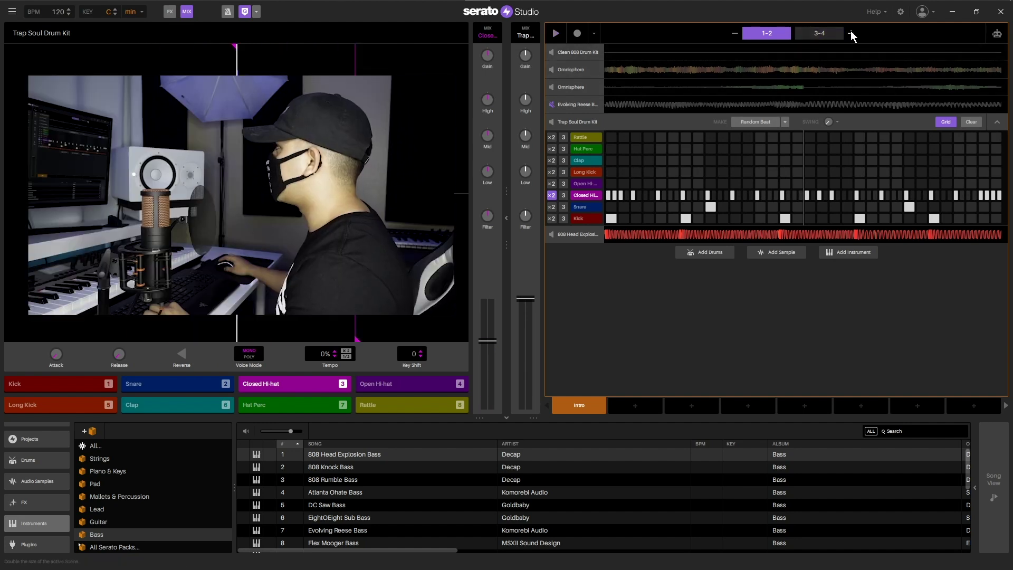
click(830, 34)
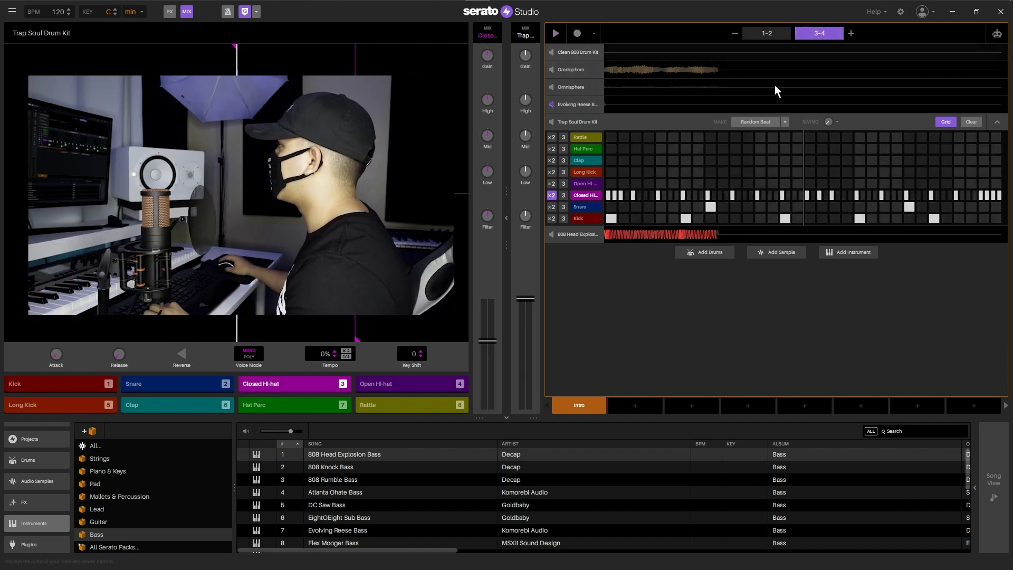
click(594, 69)
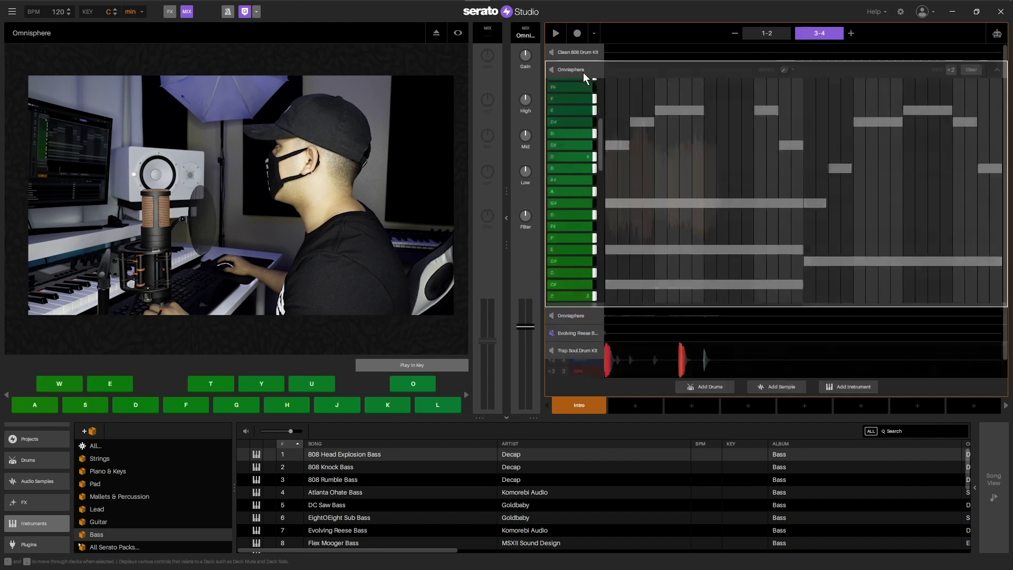
click(581, 71)
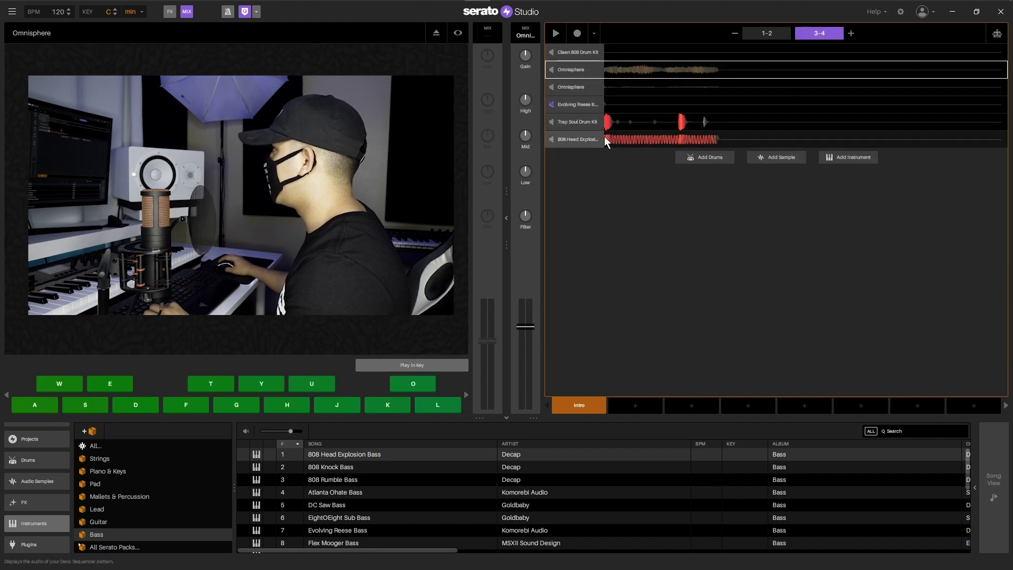
click(576, 124)
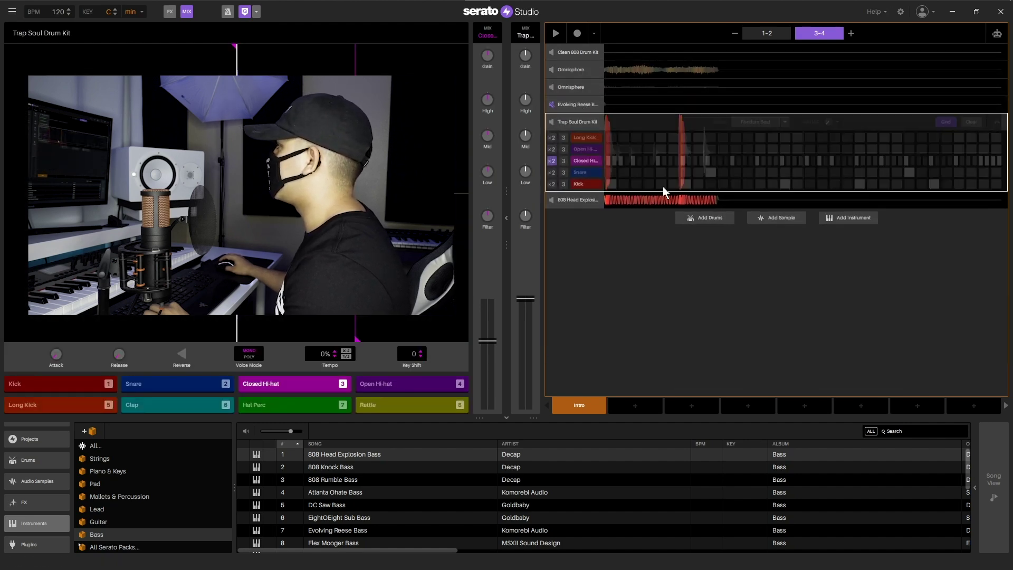
Step: Loop page 3-4 and vary its closed hi-hat, thinning the opening burst and adding double-time hits on step 17 and across steps 9-10
key(space)
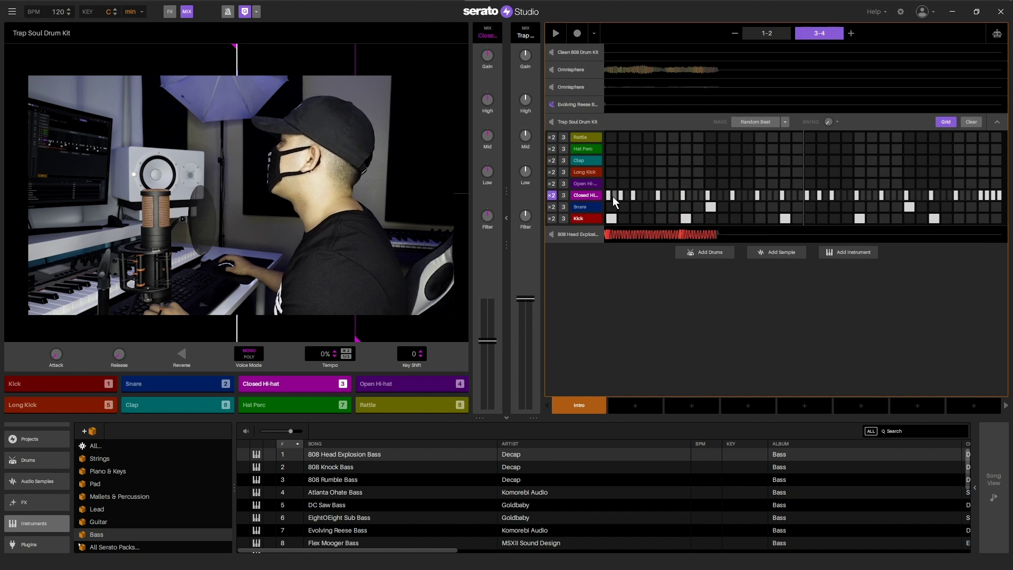
click(820, 33)
click(697, 59)
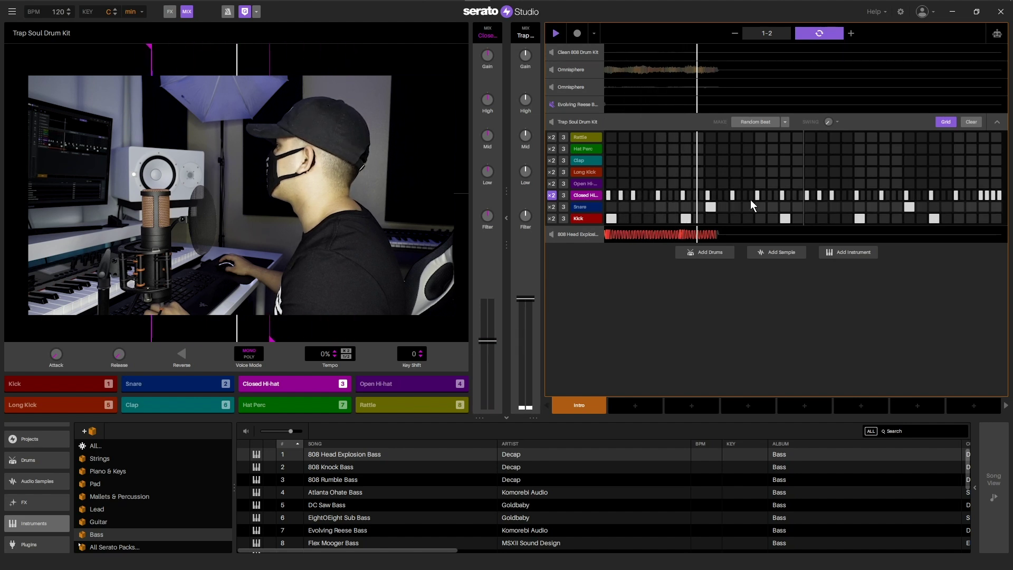
click(813, 196)
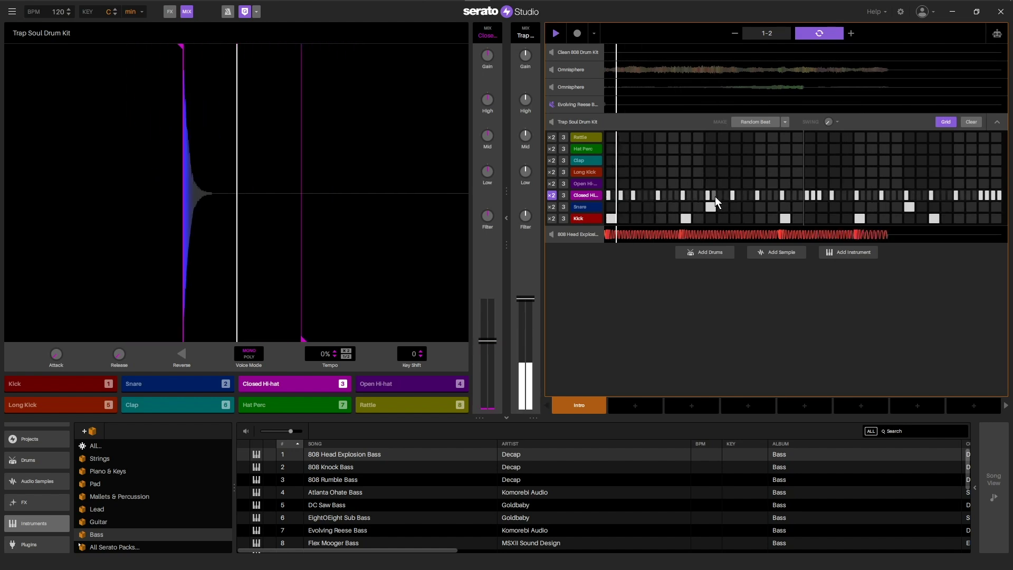
drag(712, 195, 725, 196)
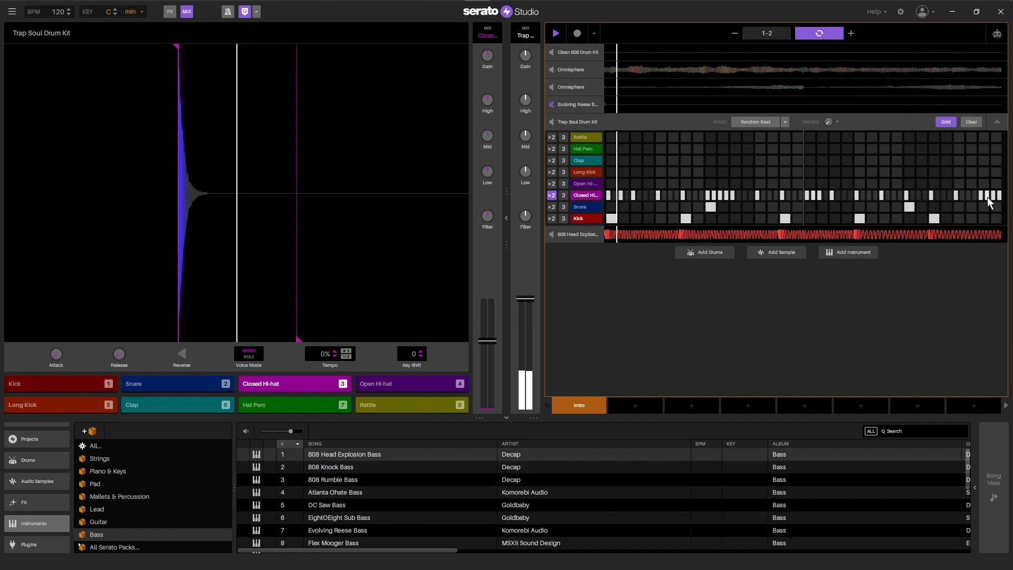
Step: Switch the closed hi-hat row from double-time to a triplet grid and extend its roll across the last beat of page 3-4
click(564, 195)
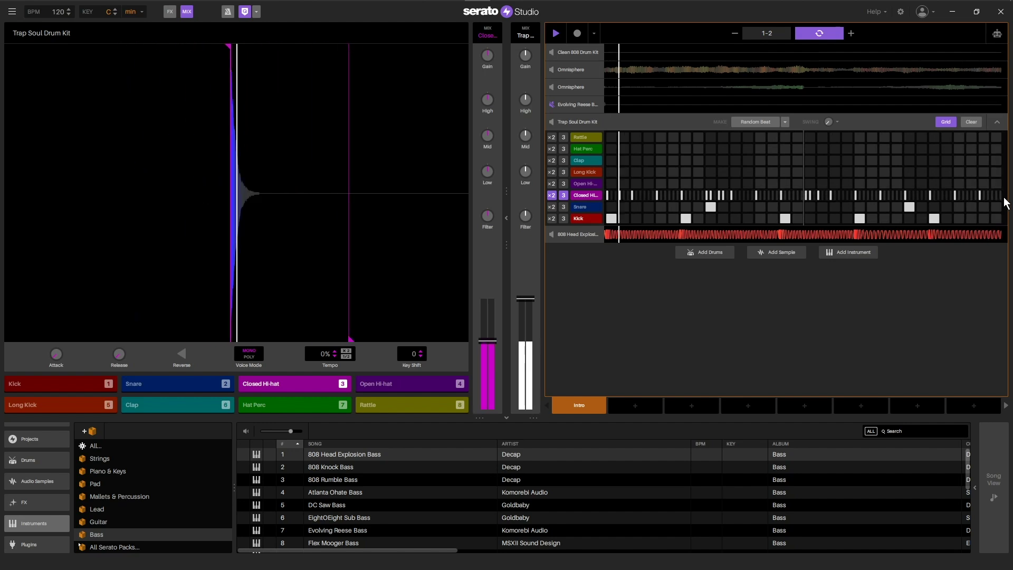
click(554, 195)
drag(980, 197, 964, 200)
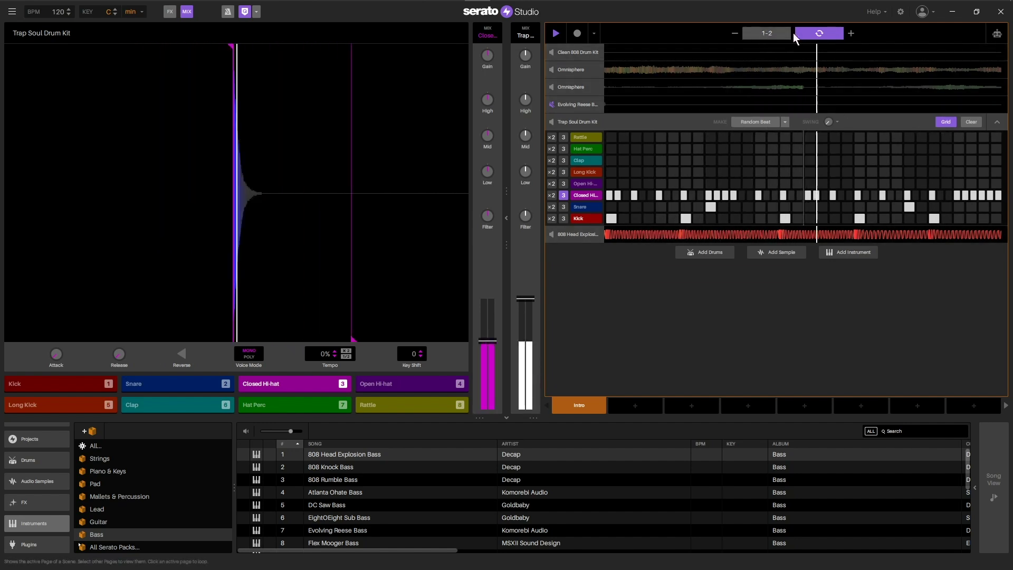
Step: Return to page 1-2, collapse the Trap Soul Drum Kit sequencer, and unmute Evolving Reese Bass
click(765, 35)
click(767, 33)
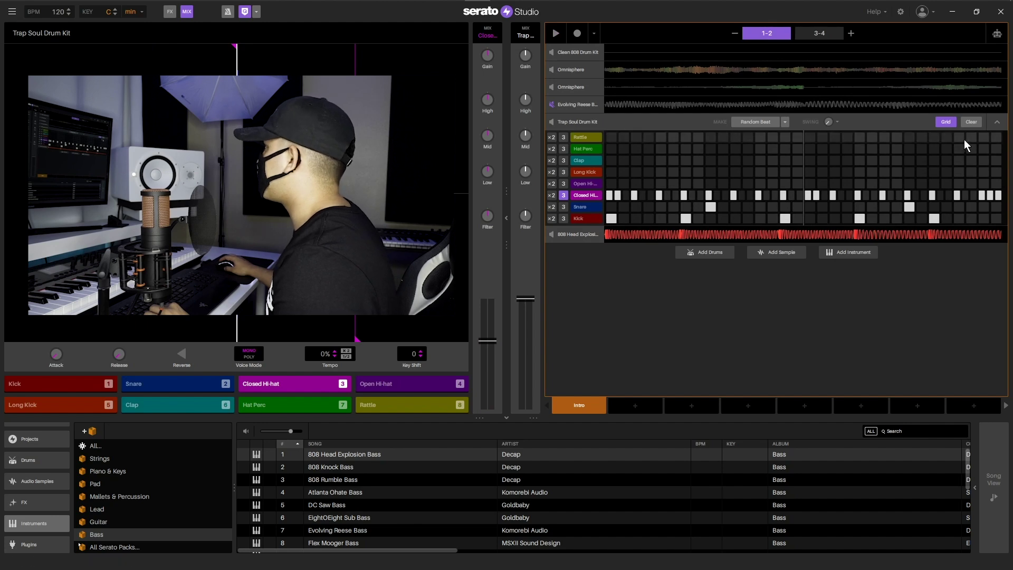
click(997, 122)
click(552, 104)
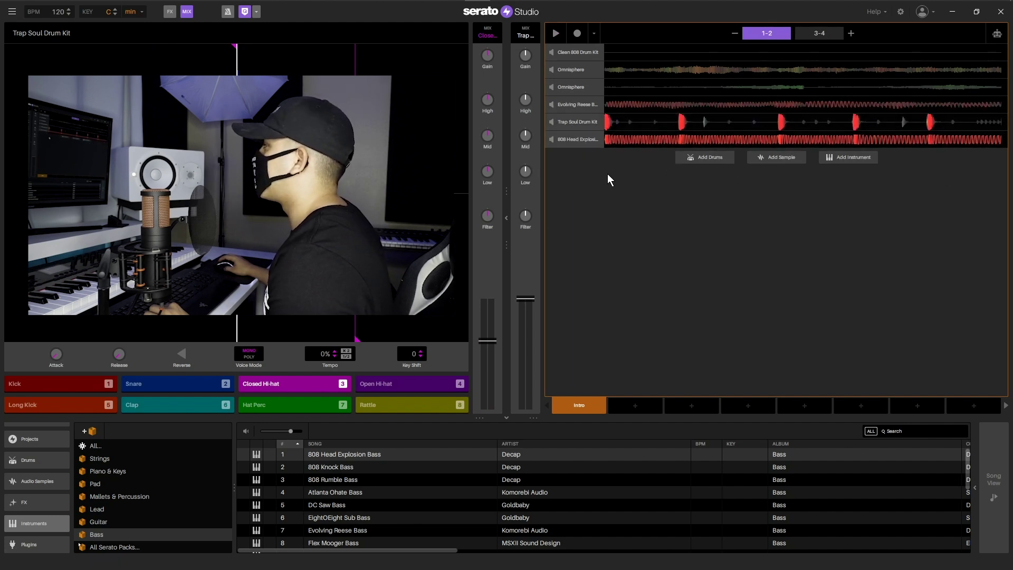
Step: Duplicate the second Omnisphere deck with its notes and briefly play the copy
click(577, 82)
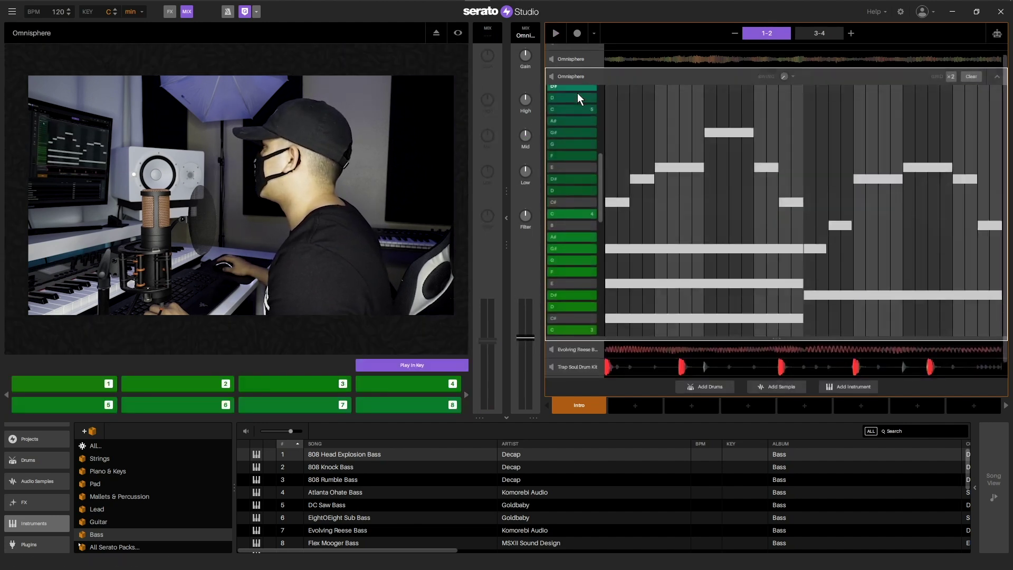
right_click(586, 69)
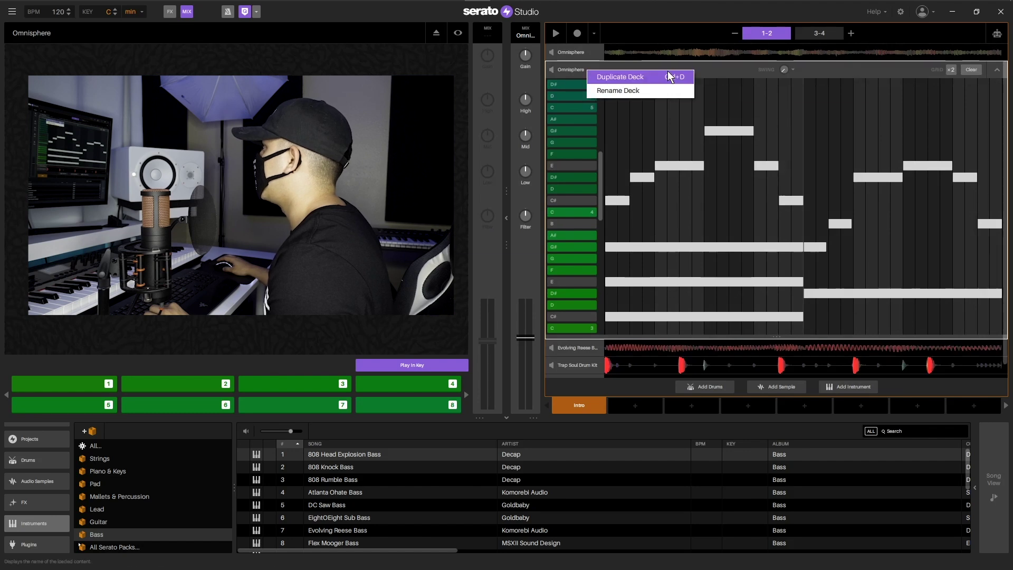
key(Escape)
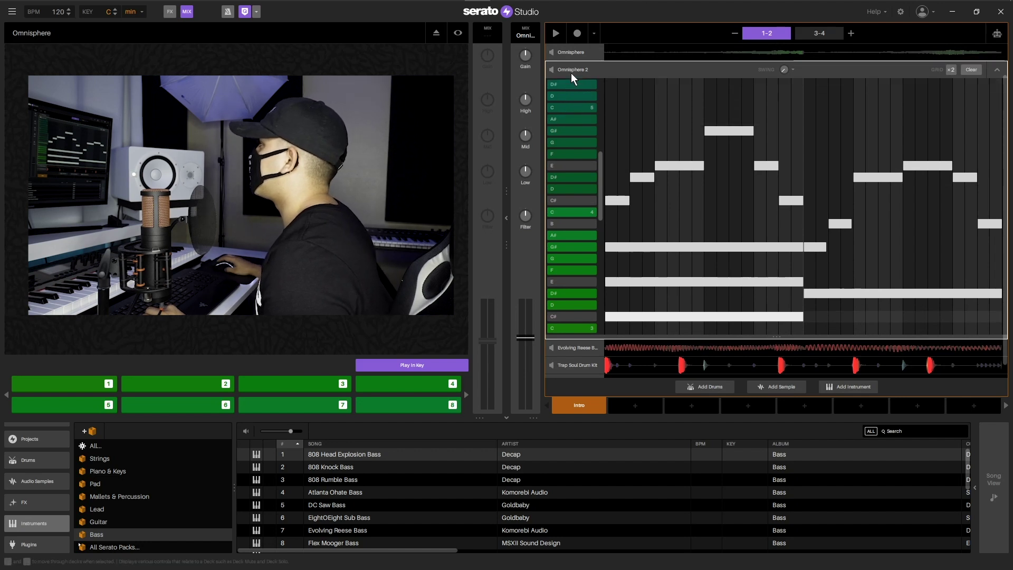
key(space)
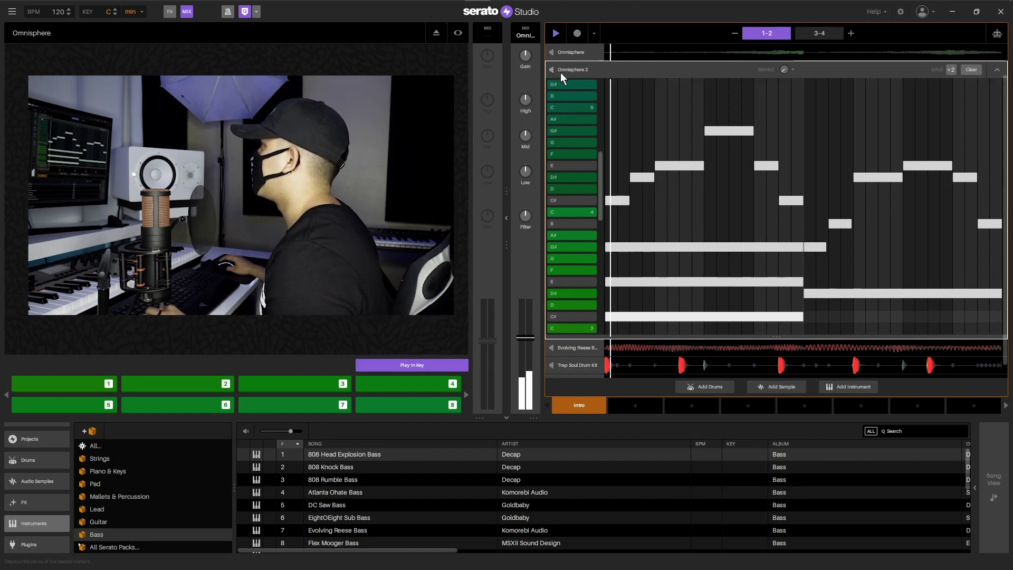
key(space)
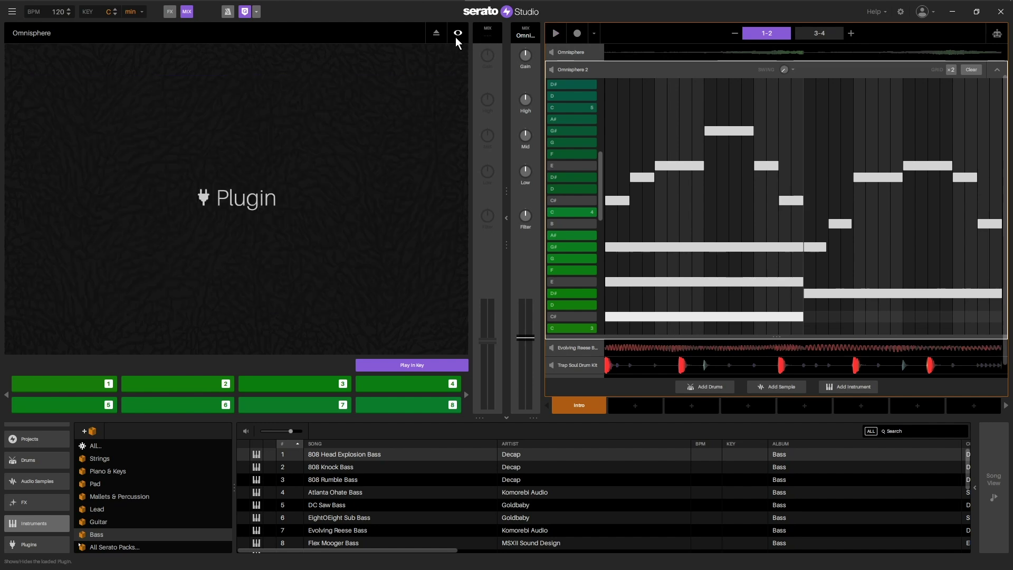
Step: Load the LA Custom C7 - Cinematic patch from the Keyscape Library into the Omnisphere 2 deck's plugin and close its window
click(457, 34)
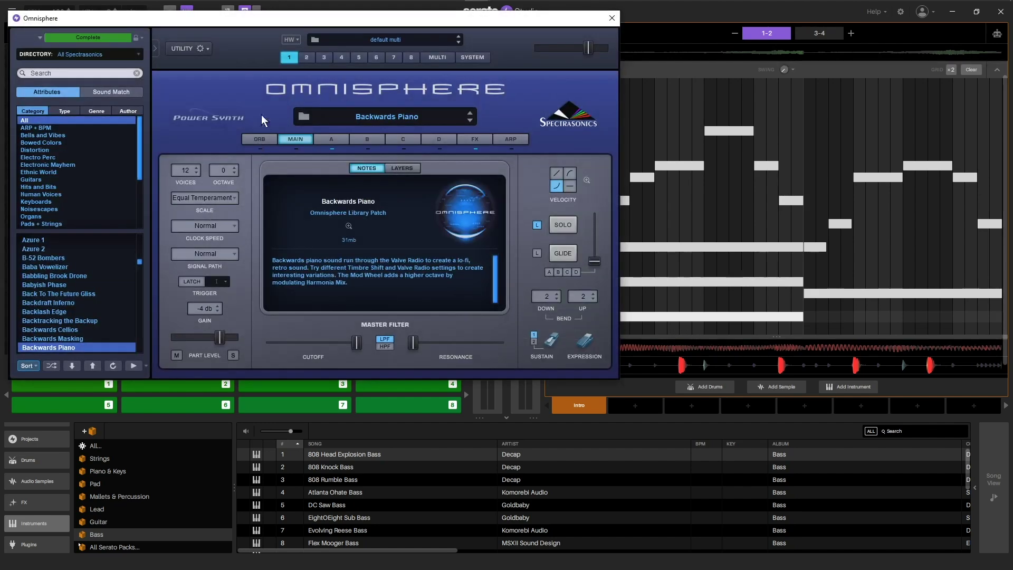
drag(256, 17, 475, 118)
click(296, 158)
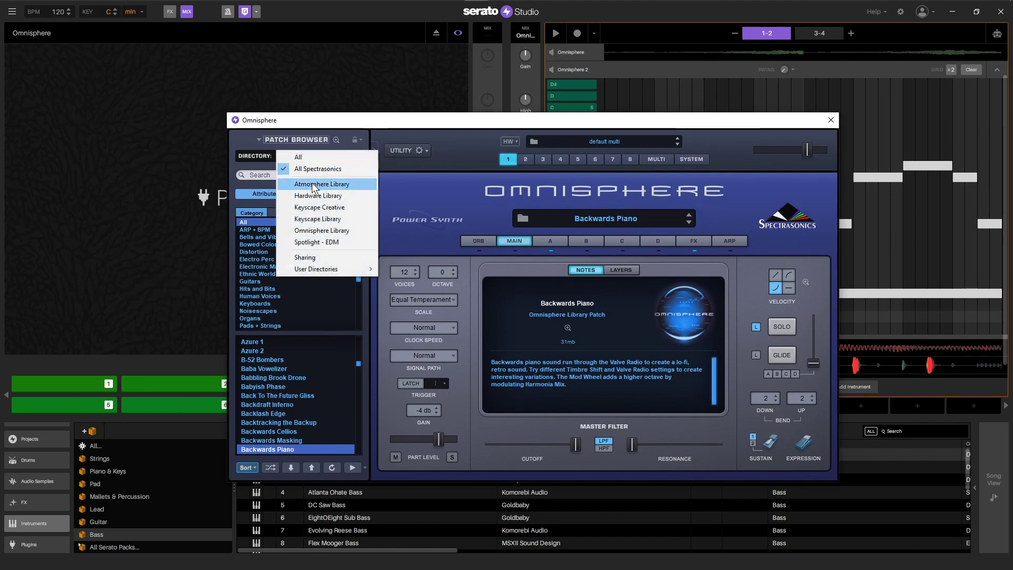
click(318, 218)
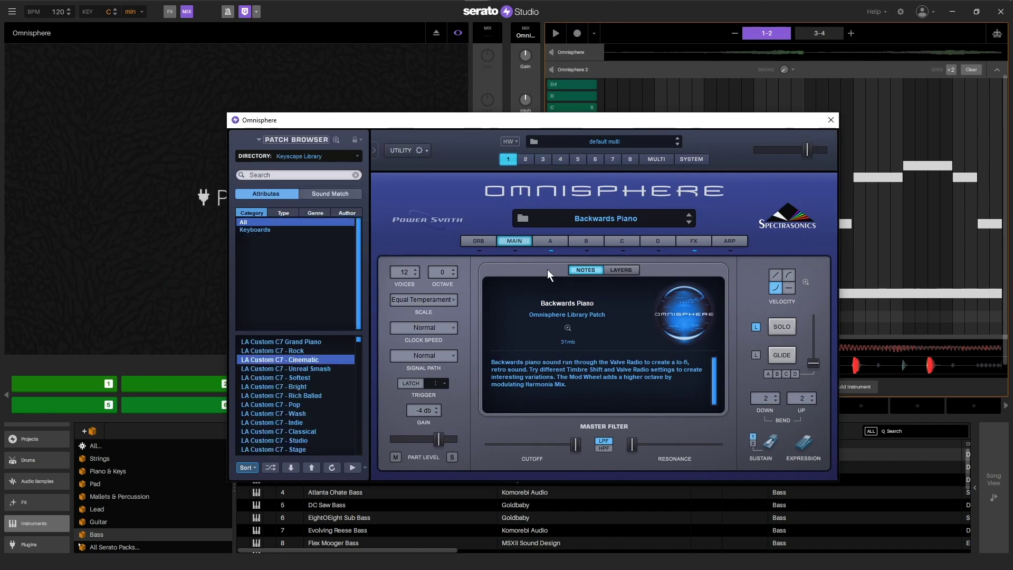
click(831, 120)
Step: Play pages 1-2 and 3-4 to check the Omnisphere 2 part, and compare the mix with Evolving Reese Bass muted and unmuted
key(space)
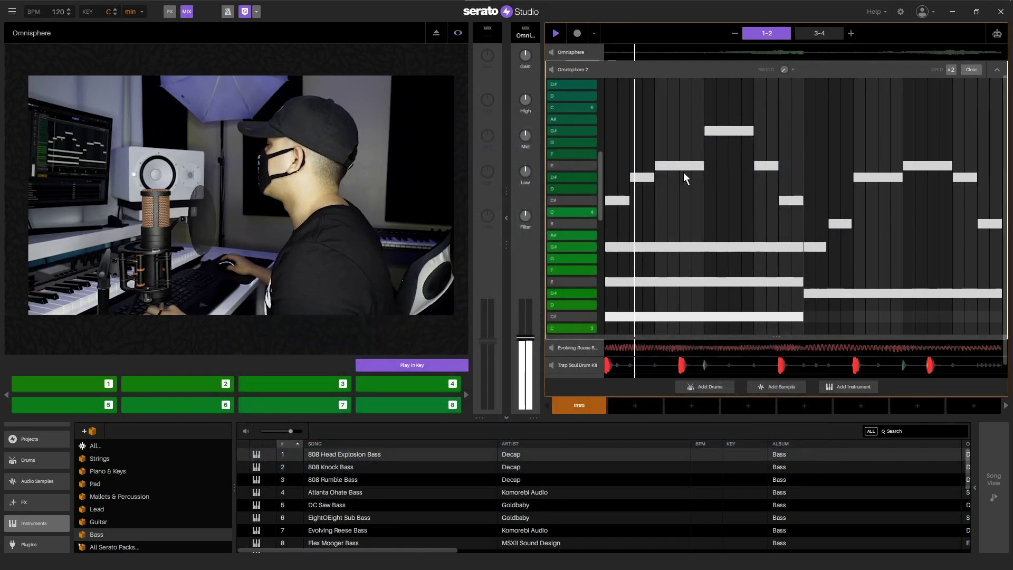
click(998, 69)
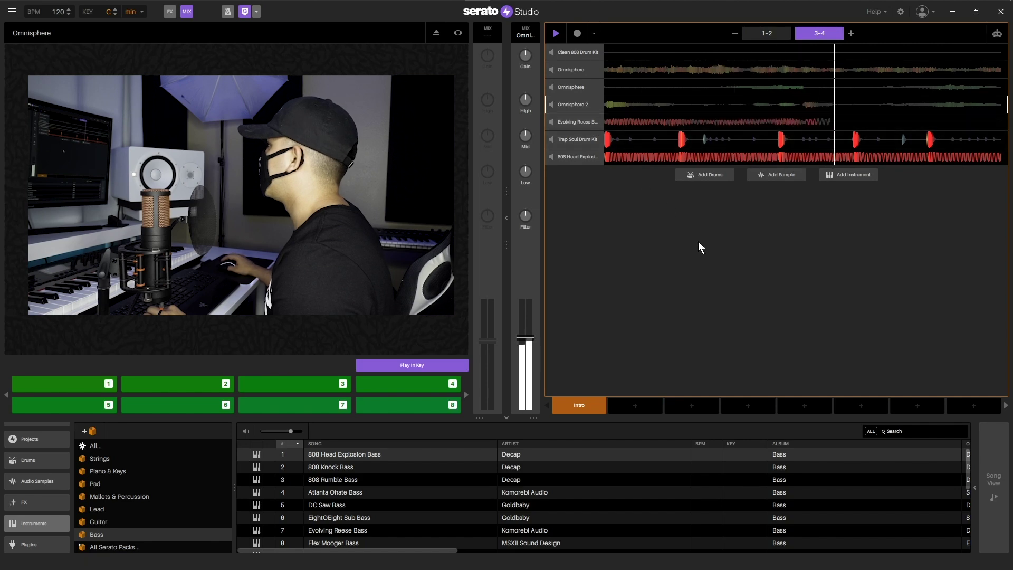
click(573, 105)
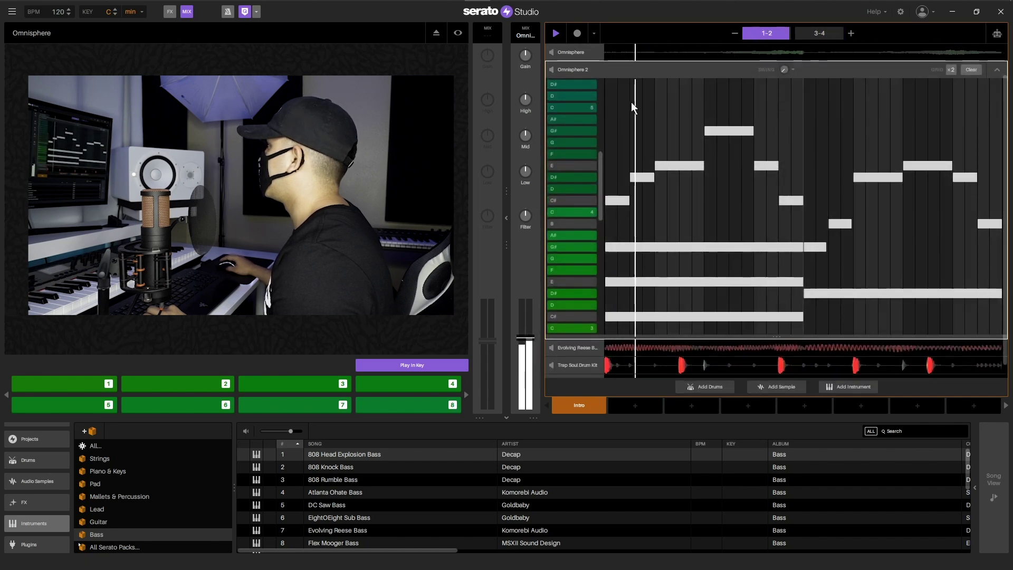
click(997, 70)
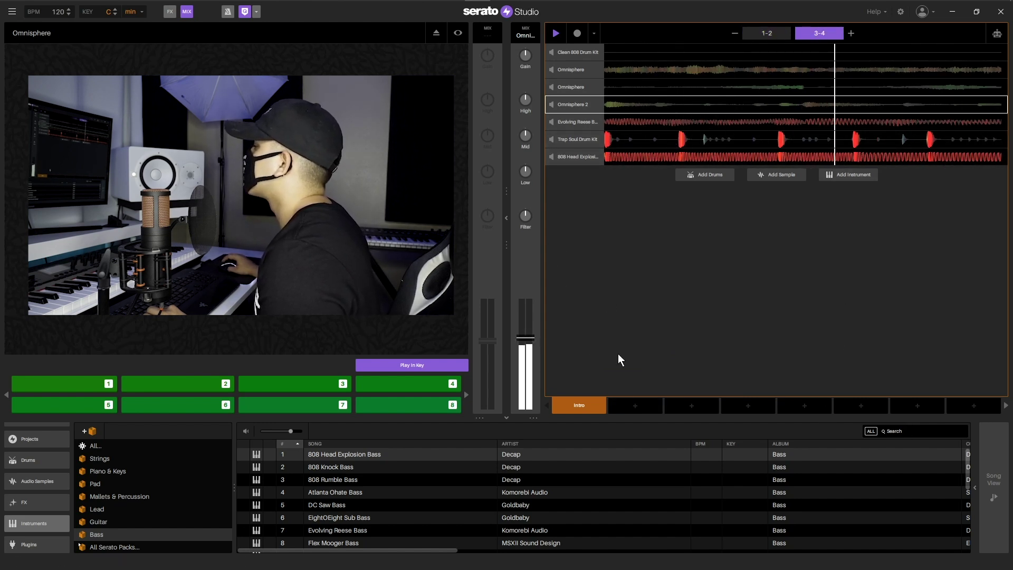
click(550, 125)
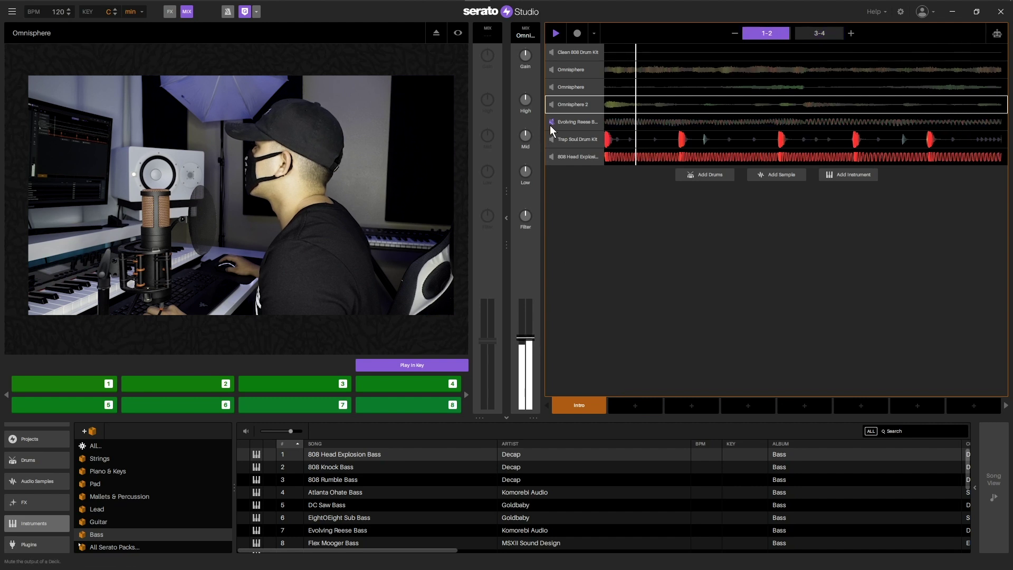
click(550, 122)
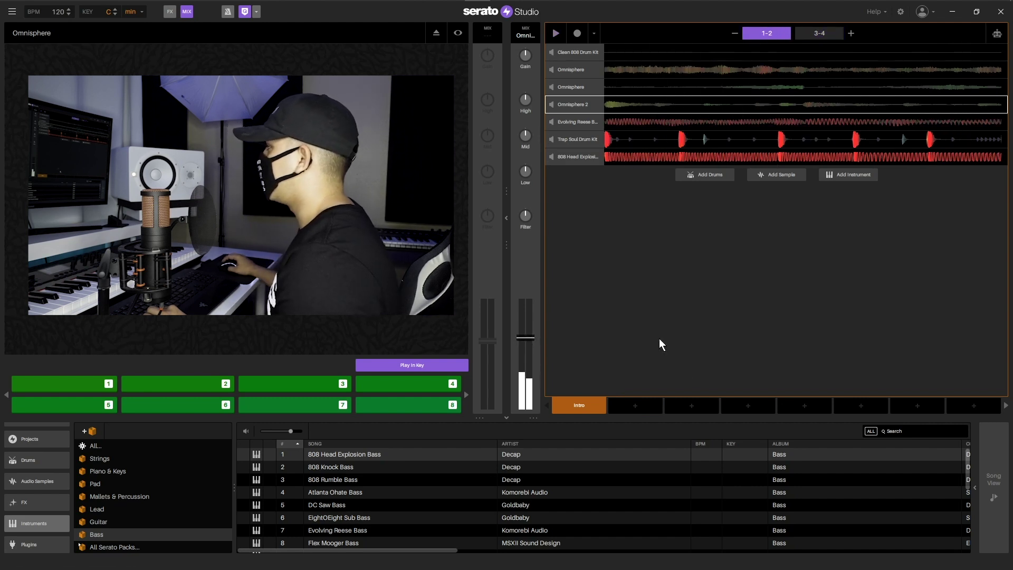
Step: Create six additional scenes as copies of the Intro scene in the next empty scene slots
click(638, 410)
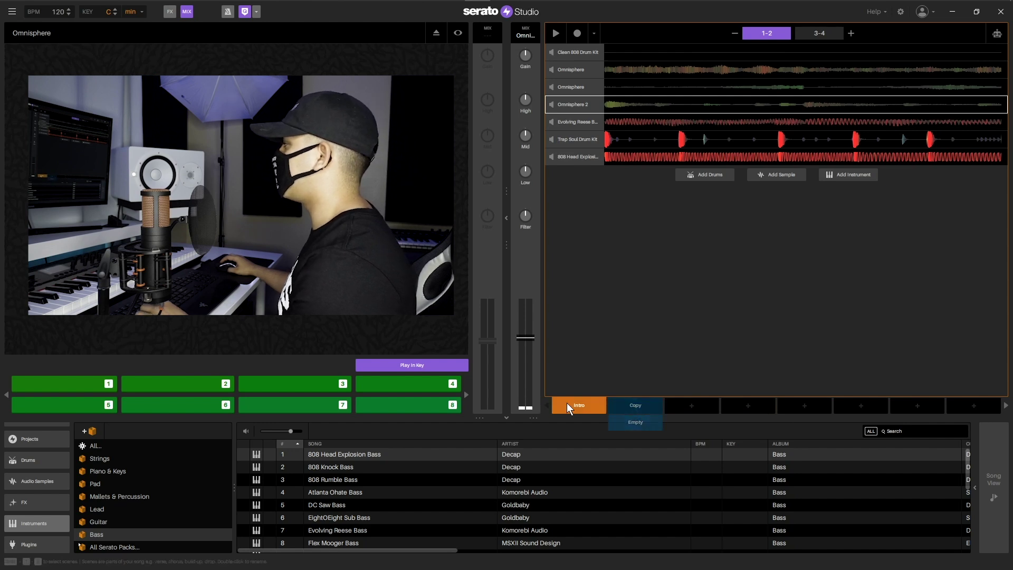
click(689, 407)
click(760, 407)
click(805, 407)
click(869, 413)
click(901, 402)
Step: Rename Scene 2, Scene 3 and Scene 4 as Bridge, Bridge 2 and Hook
double_click(636, 406)
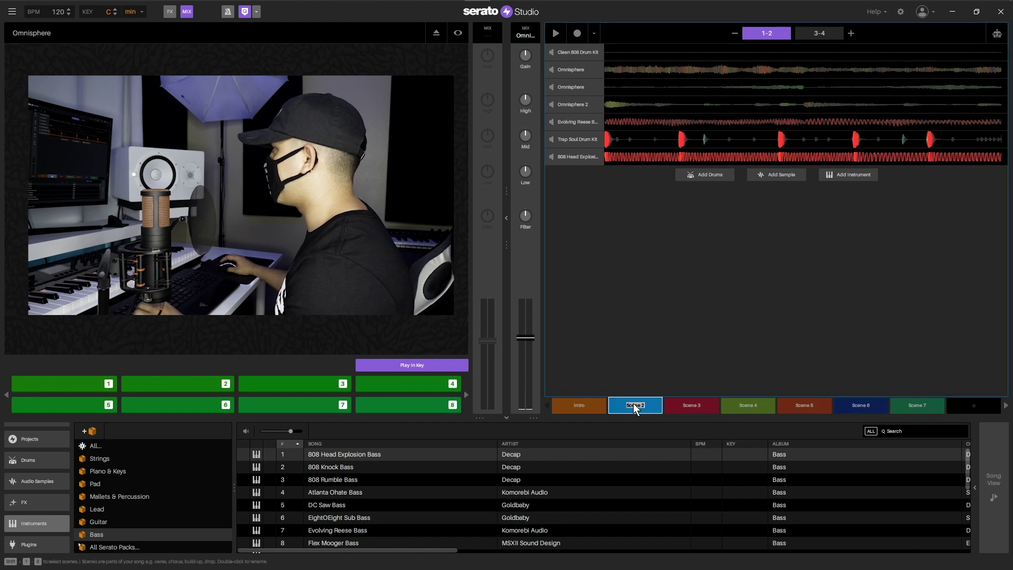
text(Bridge)
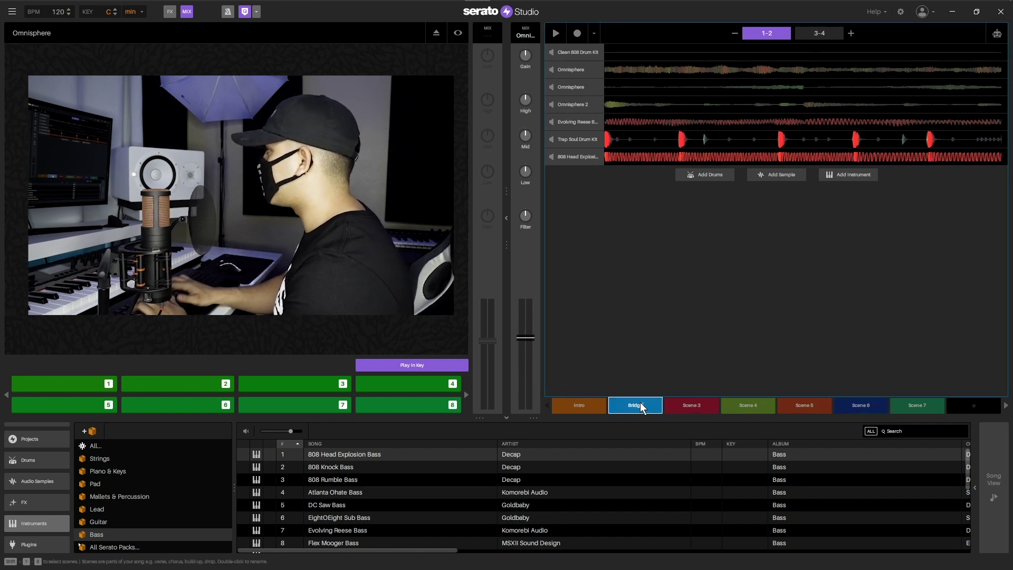
double_click(689, 405)
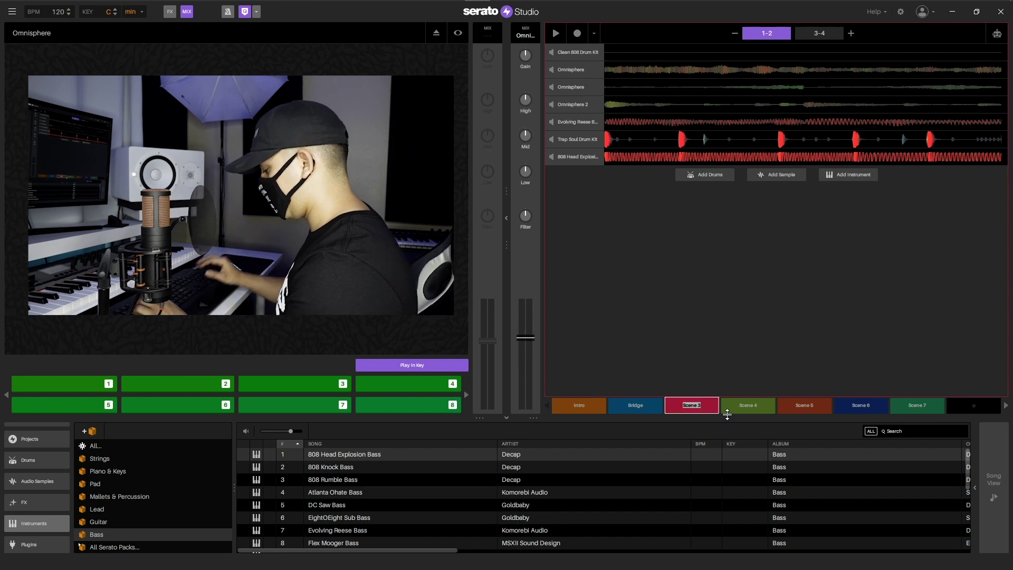
text(Bridge 2)
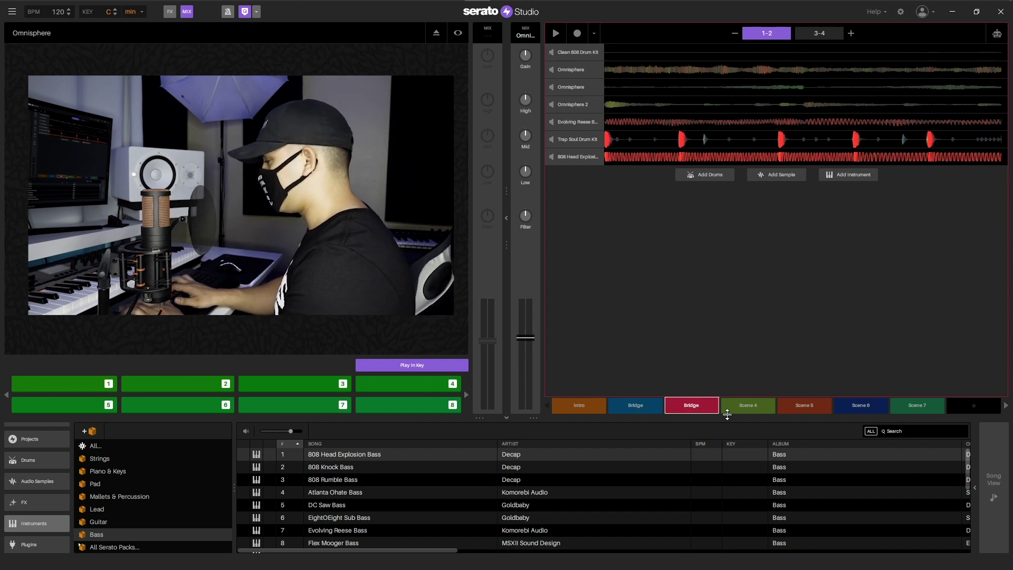
double_click(750, 405)
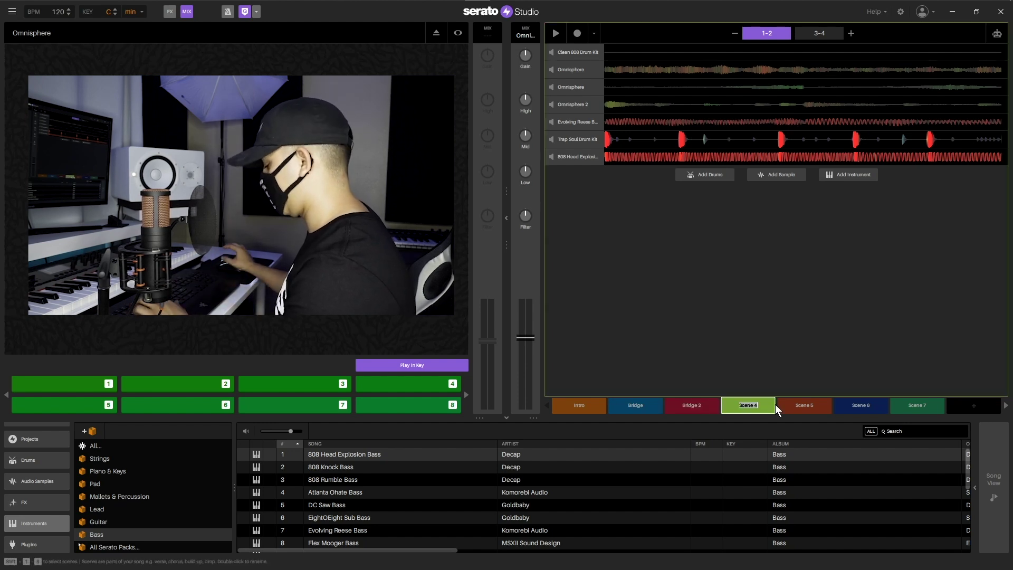
text(Hook)
Step: Rename Scene 5 and Scene 6 as Verse 1 and Verse 2, and select Scene 7
click(802, 406)
double_click(802, 405)
text(Verse)
key(Return)
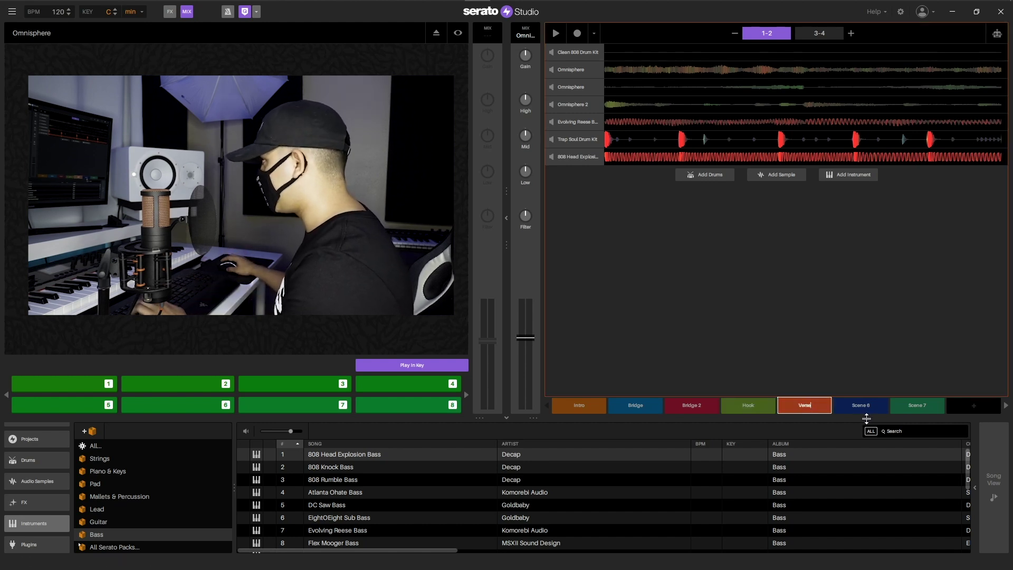
double_click(859, 406)
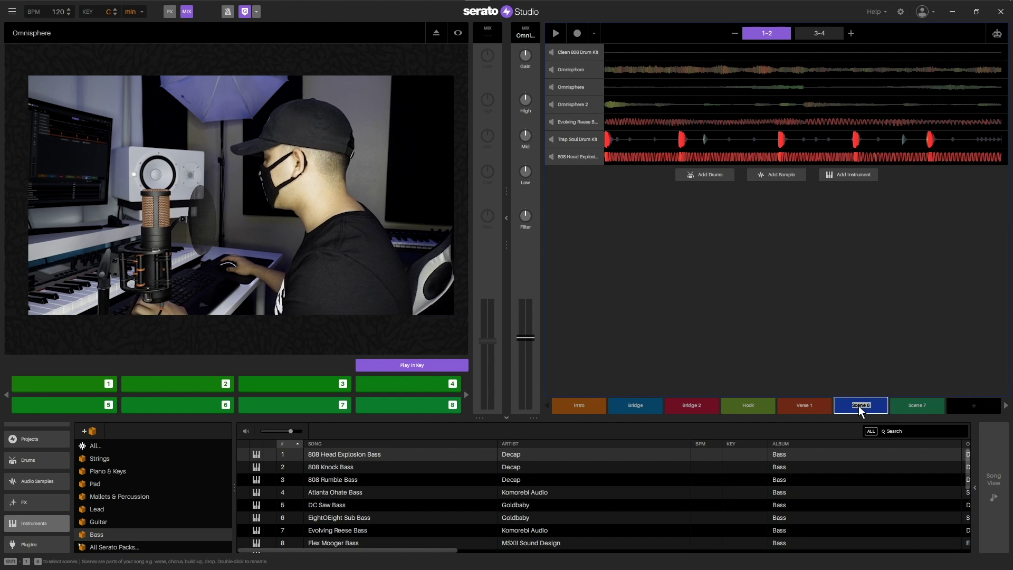
text(Verse 2)
key(Return)
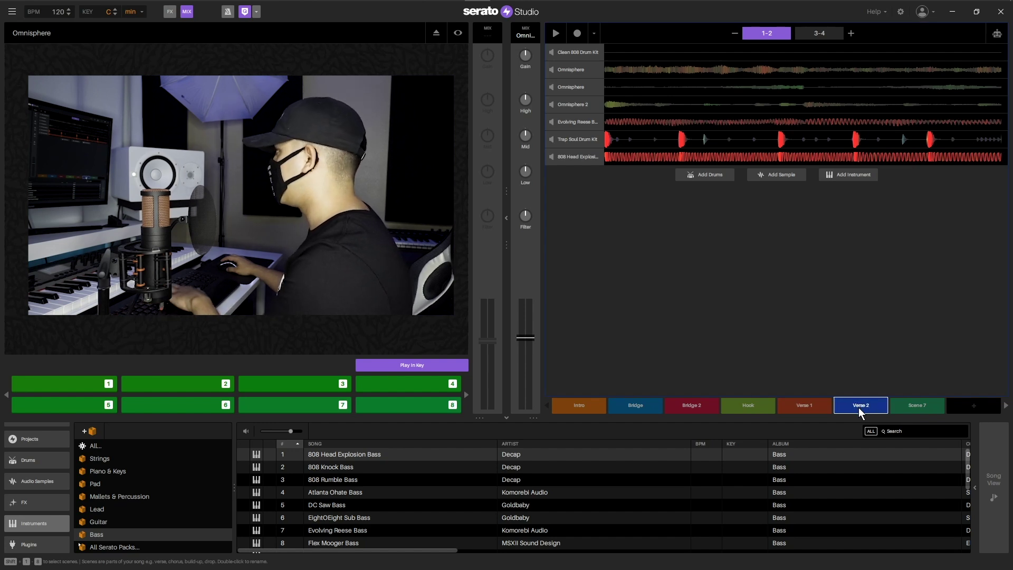
click(919, 408)
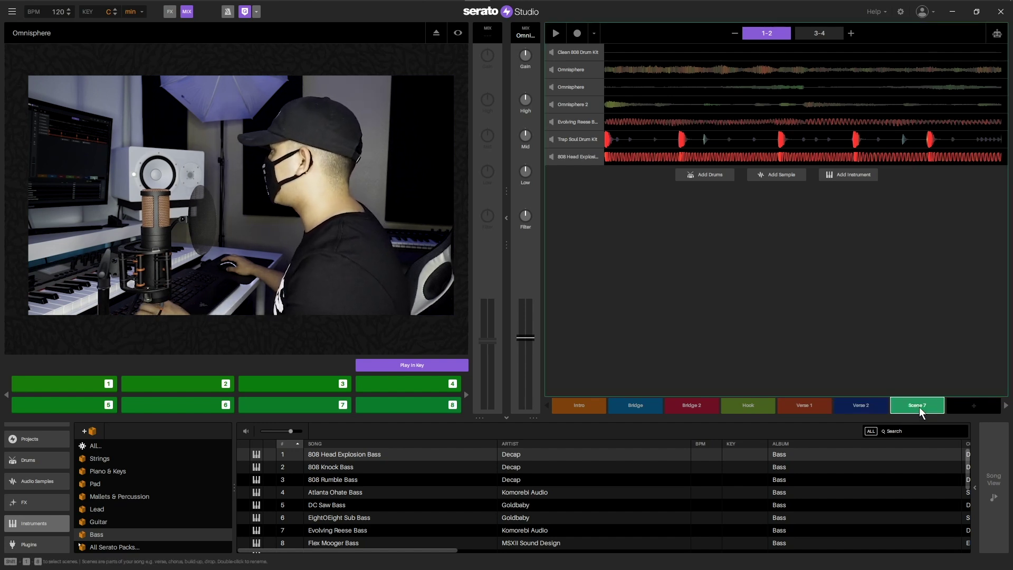
Step: Select the Intro scene and, in Song View, show the Master track with its effect slots
click(583, 404)
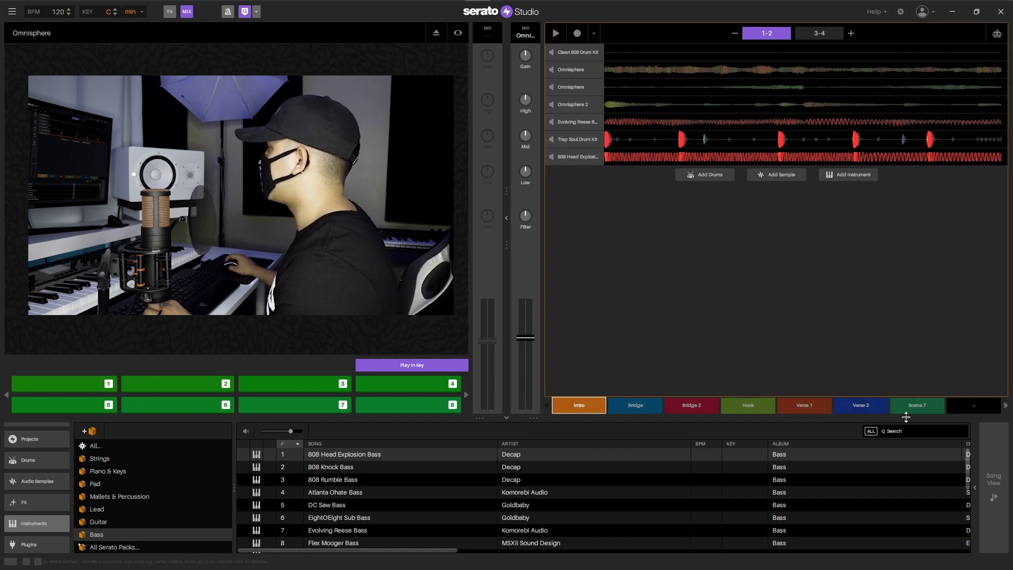
click(992, 457)
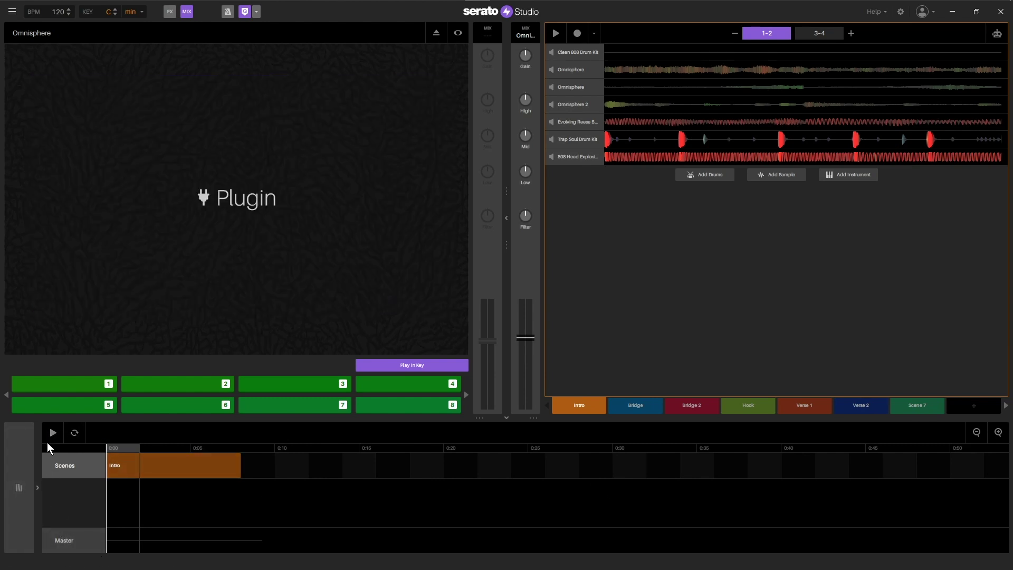
click(56, 537)
click(7, 472)
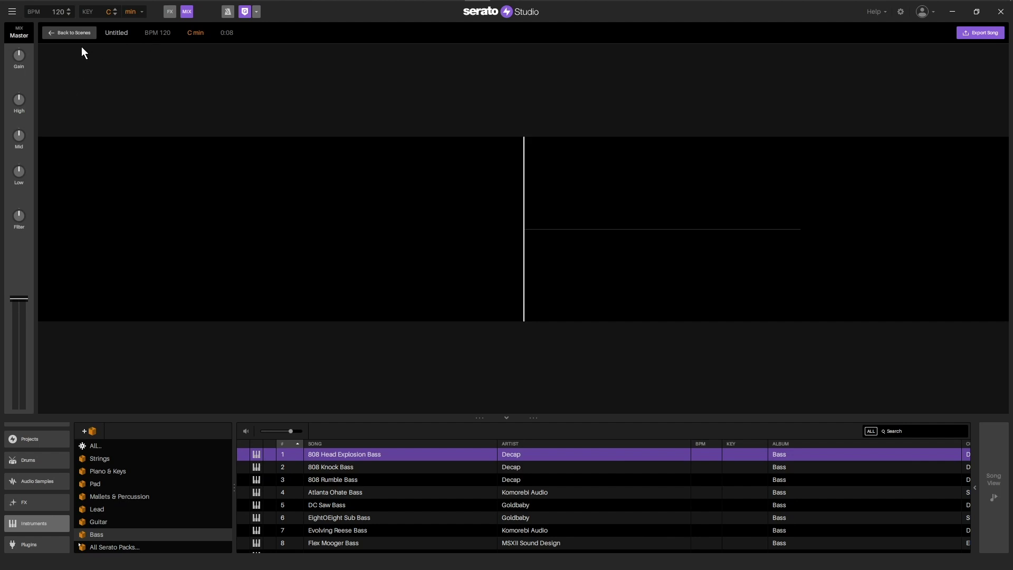
click(992, 491)
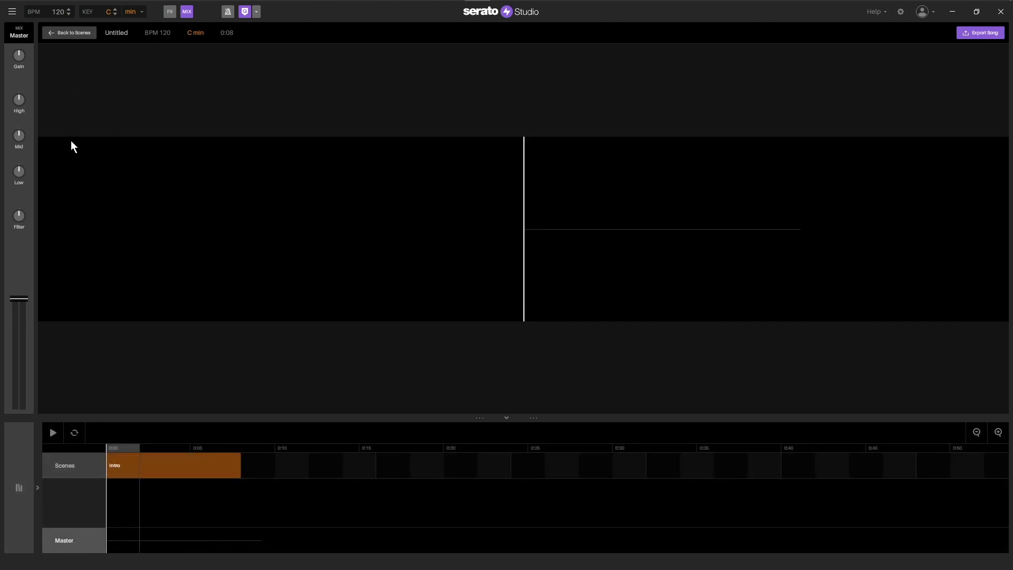
click(170, 11)
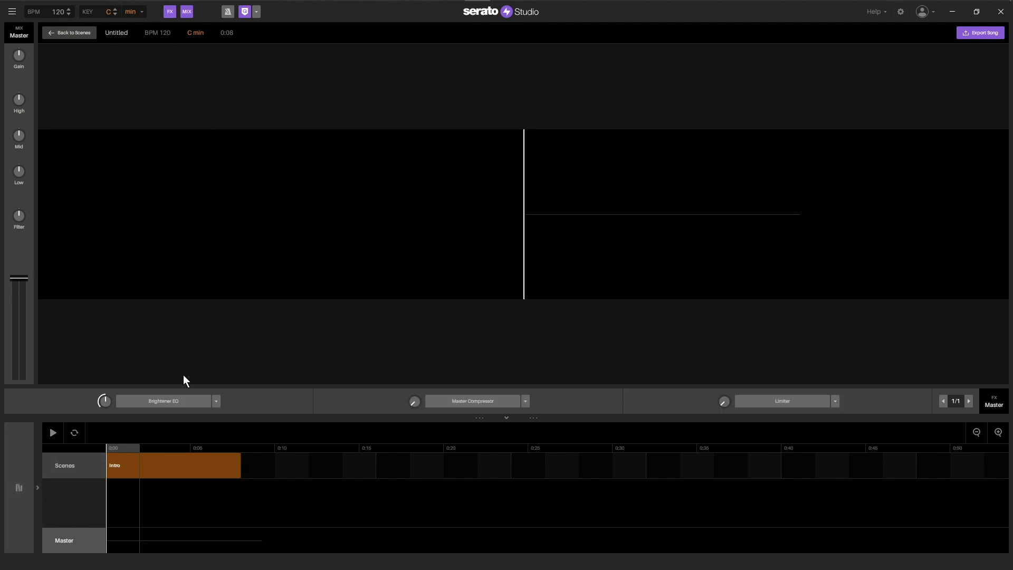
Step: Load the Ozone 8 Maximizer plugin into the Master track's first effect slot in place of Brightener EQ
click(19, 491)
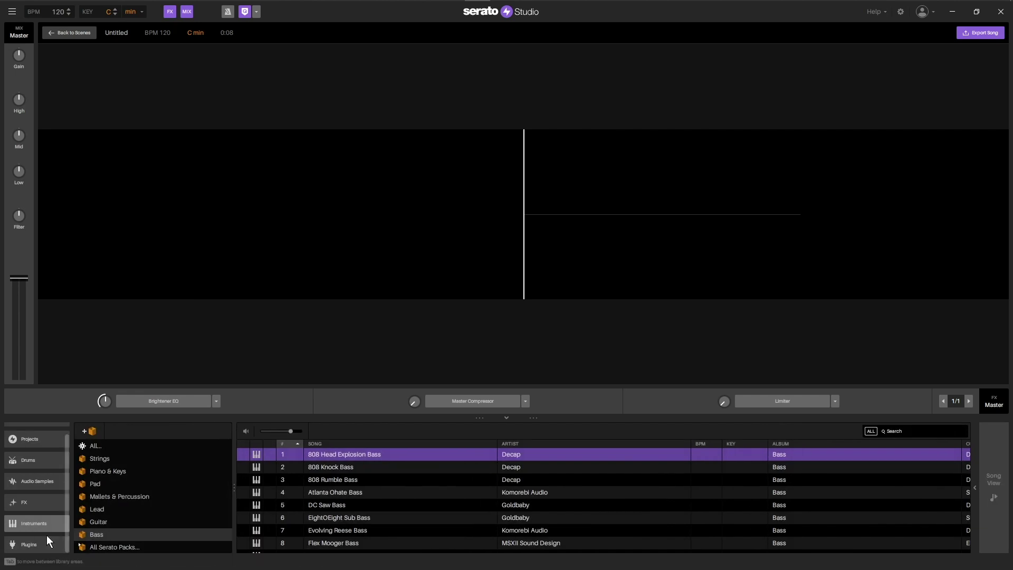
click(36, 544)
click(127, 471)
scroll(338, 491, down, 20)
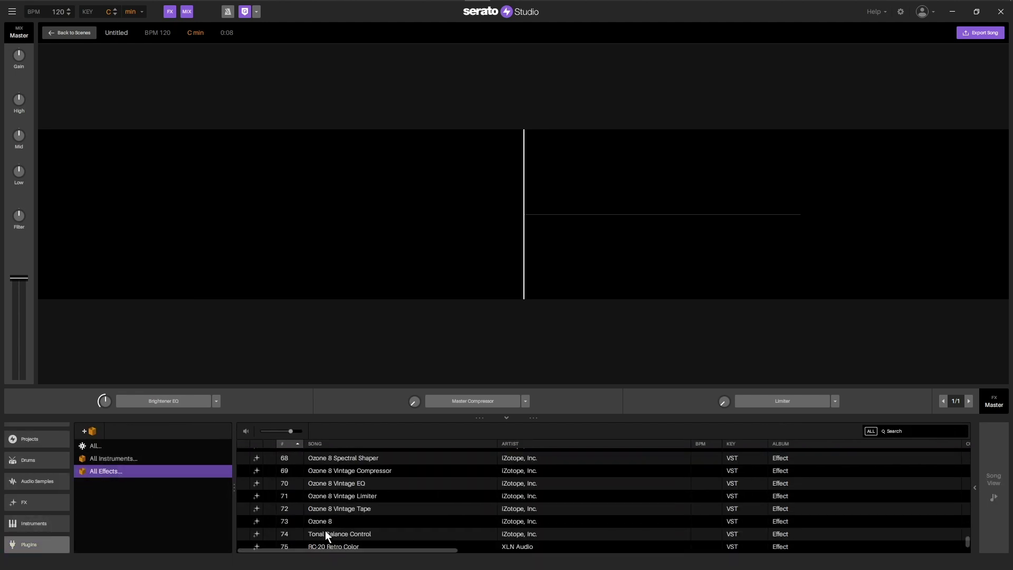
scroll(326, 528, up, 2)
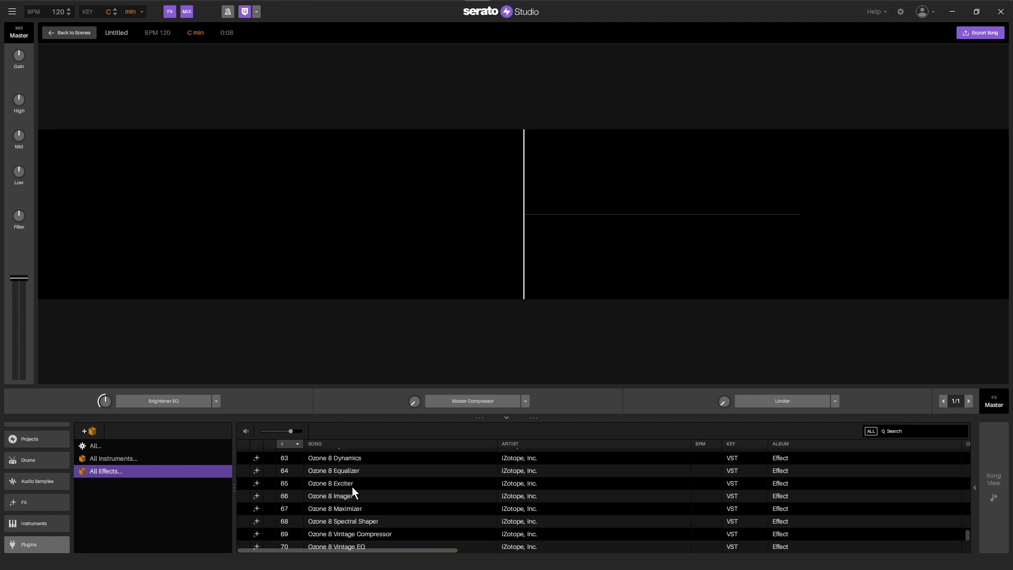
scroll(348, 497, up, 2)
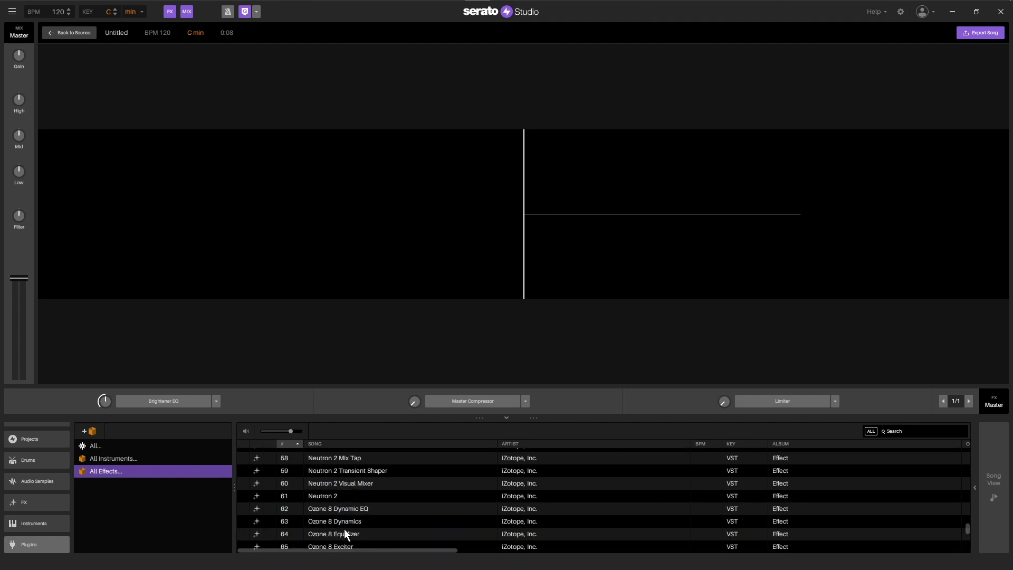
scroll(344, 528, down, 2)
drag(343, 508, 188, 403)
drag(225, 434, 224, 434)
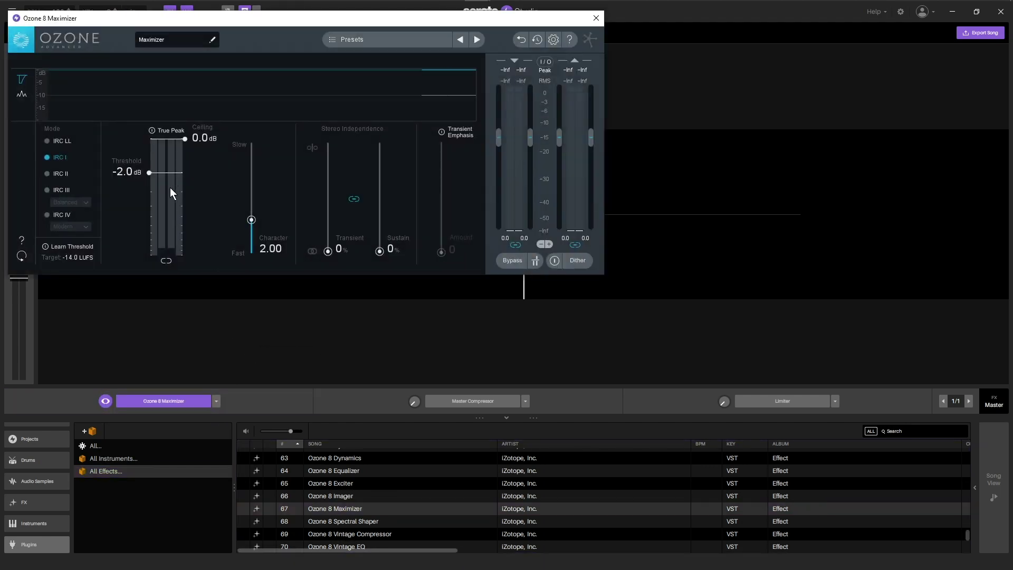
Step: Enable Learn Threshold in Ozone 8 Maximizer, play the song from Song View, and move the plugin window clear of the mixer
click(77, 248)
click(983, 485)
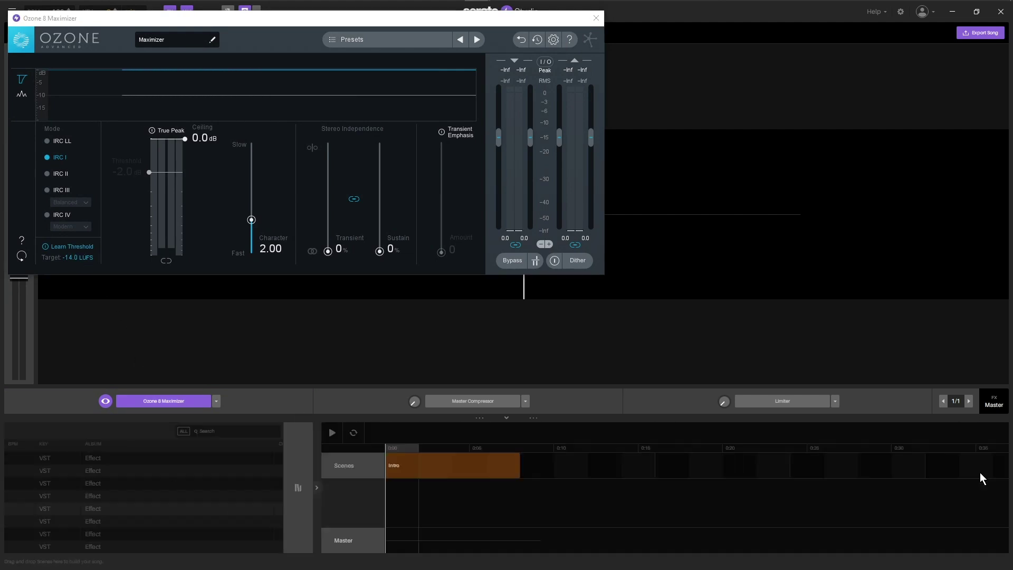
click(57, 433)
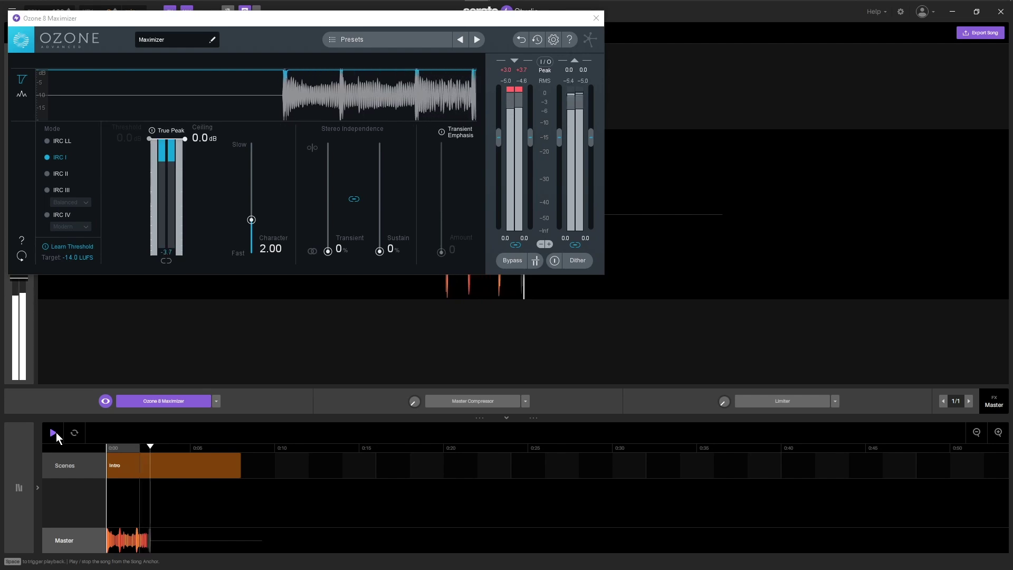
drag(287, 18, 559, 65)
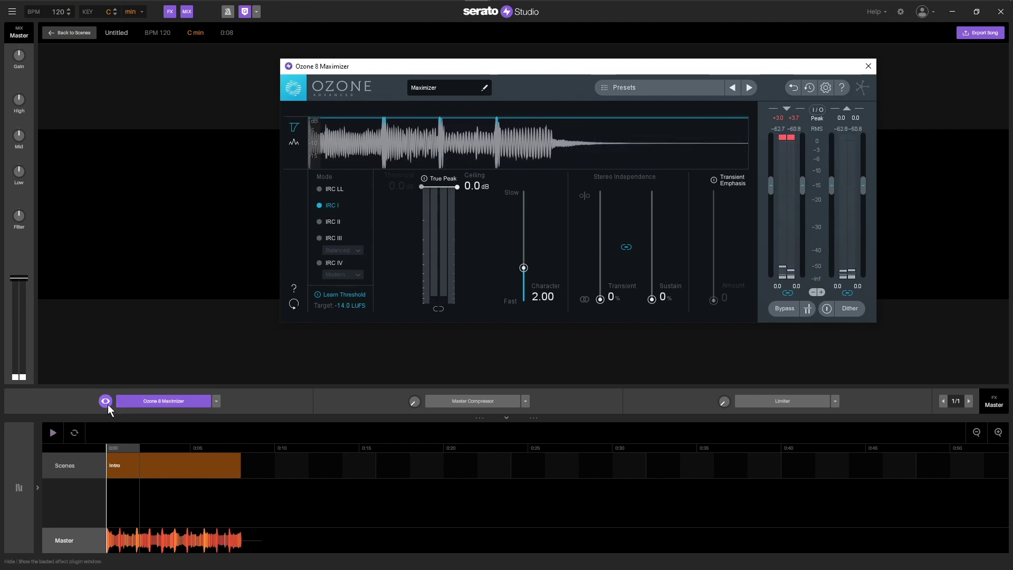
Step: Turn off Learn Threshold, close the Maximizer window, and play the song briefly to check the master
key(space)
key(space)
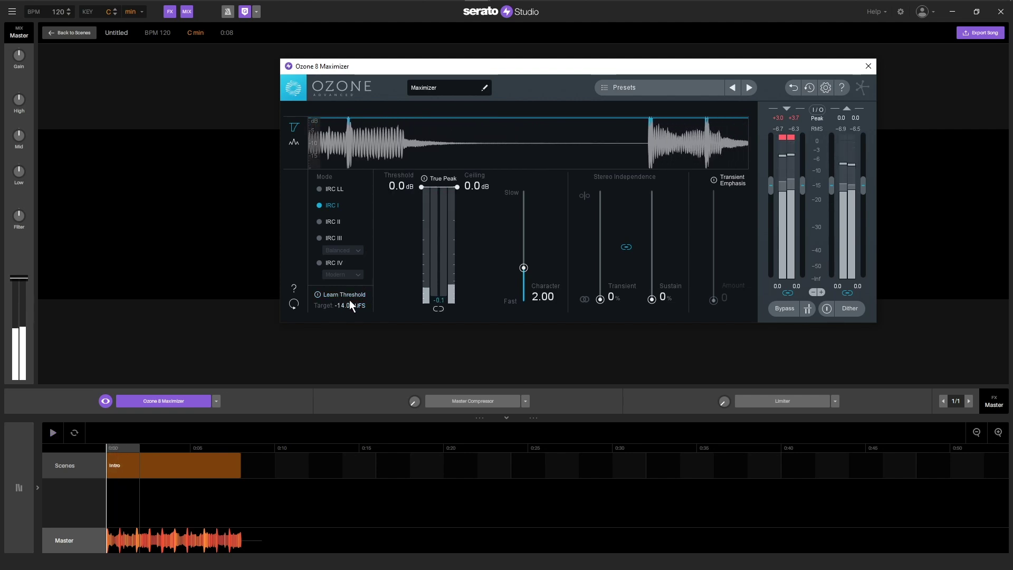
click(868, 66)
key(space)
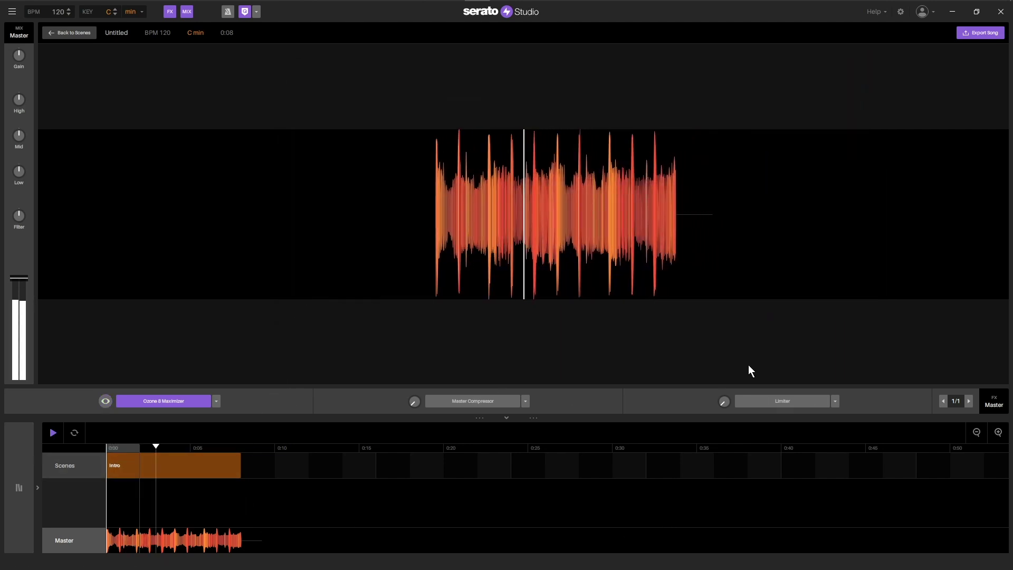
key(space)
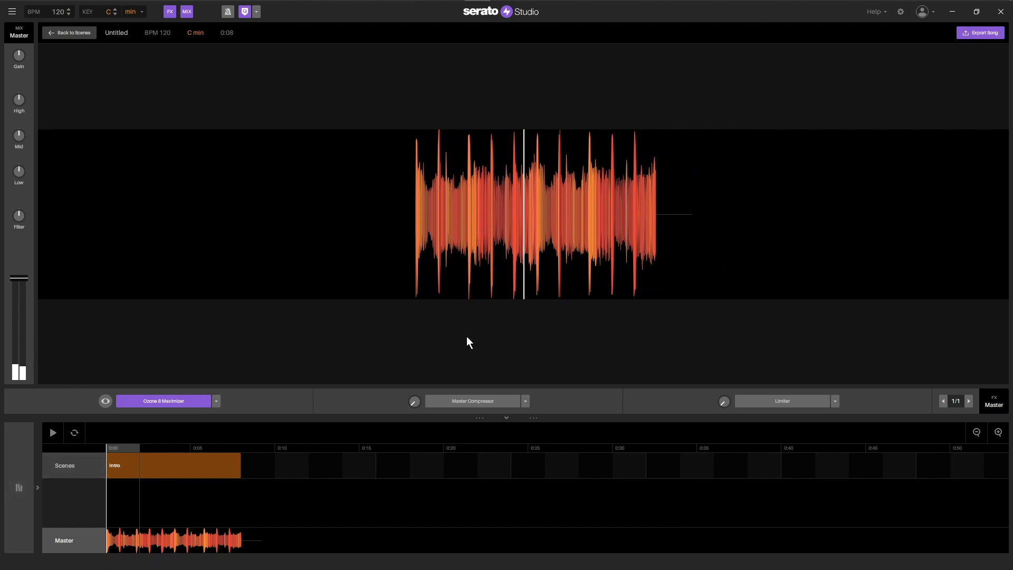
Step: Switch between the Scenes and Master views, ending in Scenes with the Intro block selected in the timeline
click(81, 469)
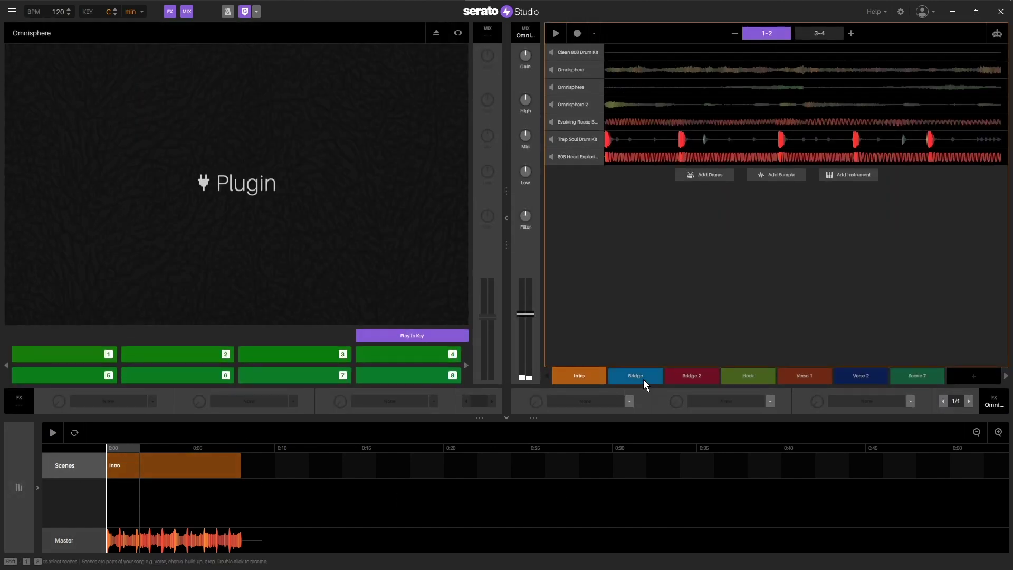
click(81, 536)
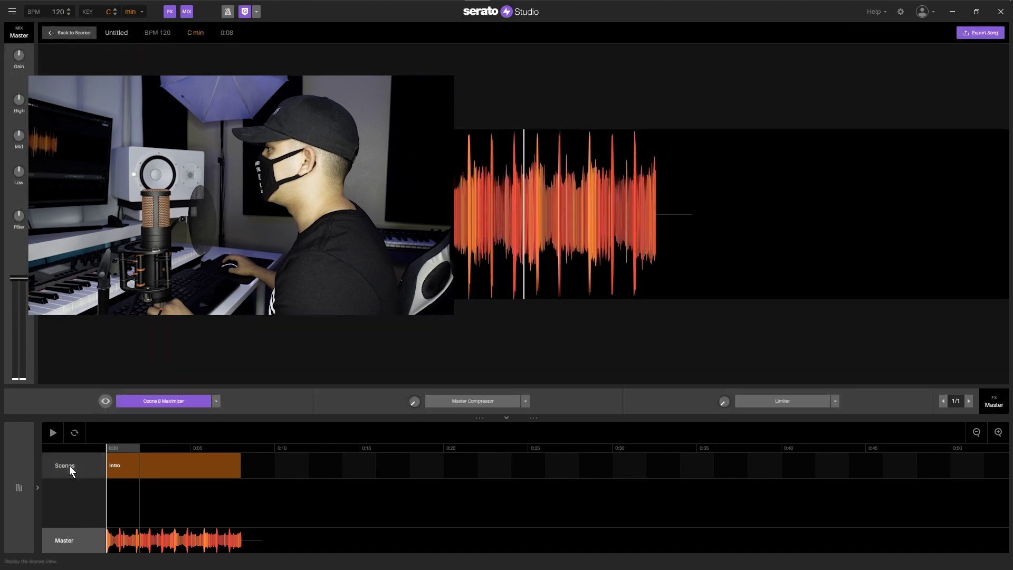
click(68, 465)
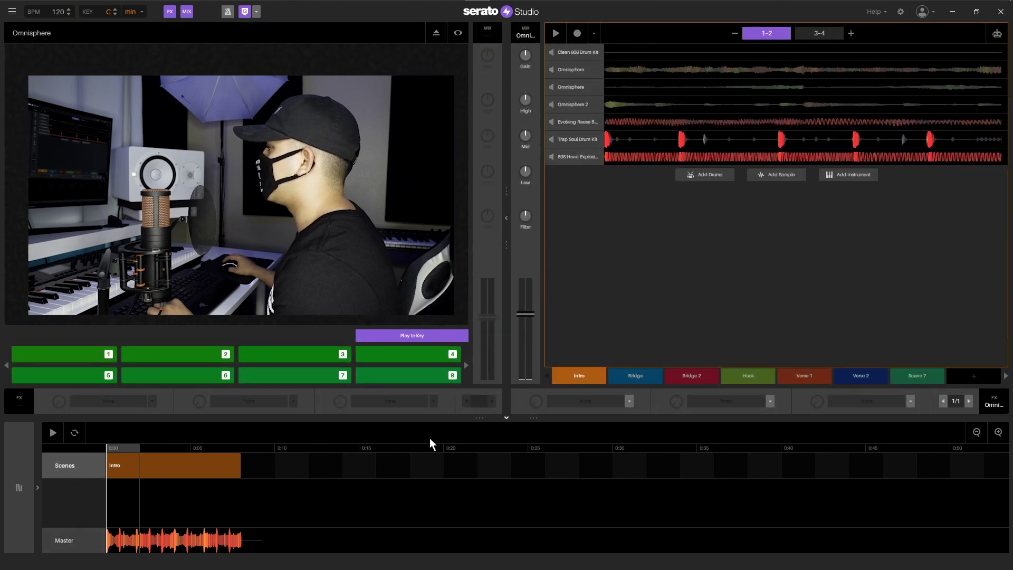
click(182, 470)
Step: Examine the drum, bass and Omnisphere patterns in the Intro scene, and start playback with the second Omnisphere deck open
click(580, 157)
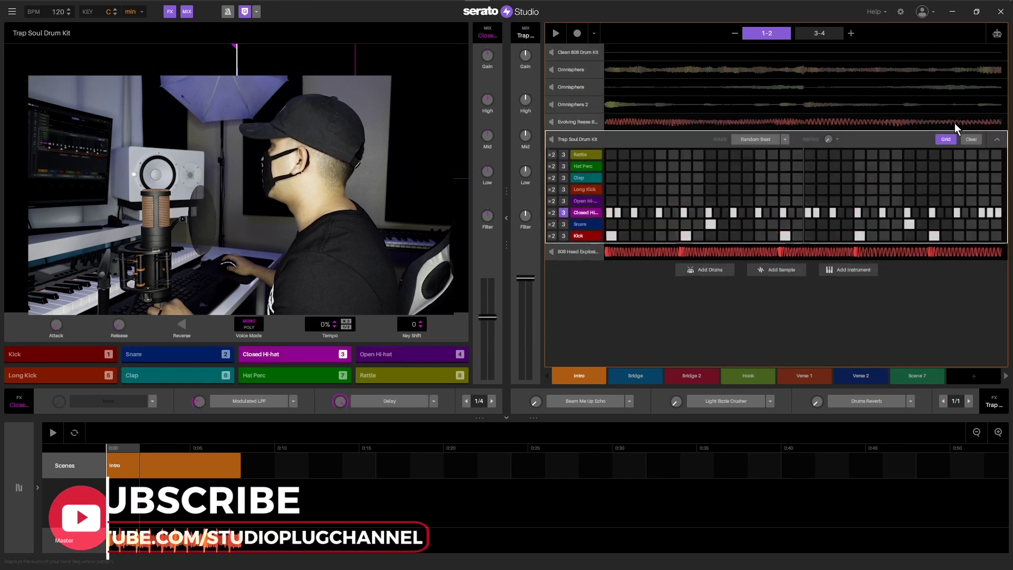
click(928, 124)
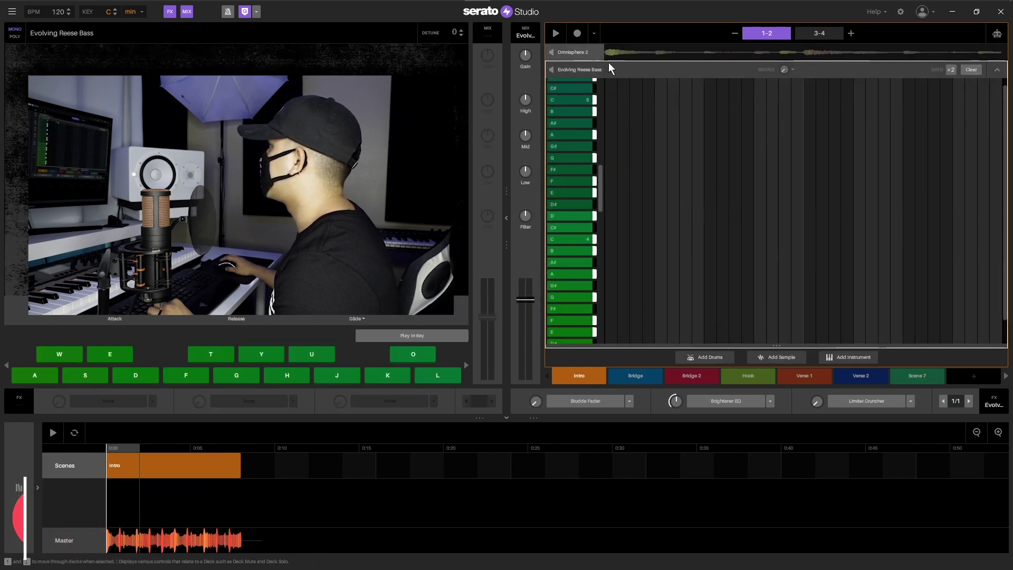
click(611, 55)
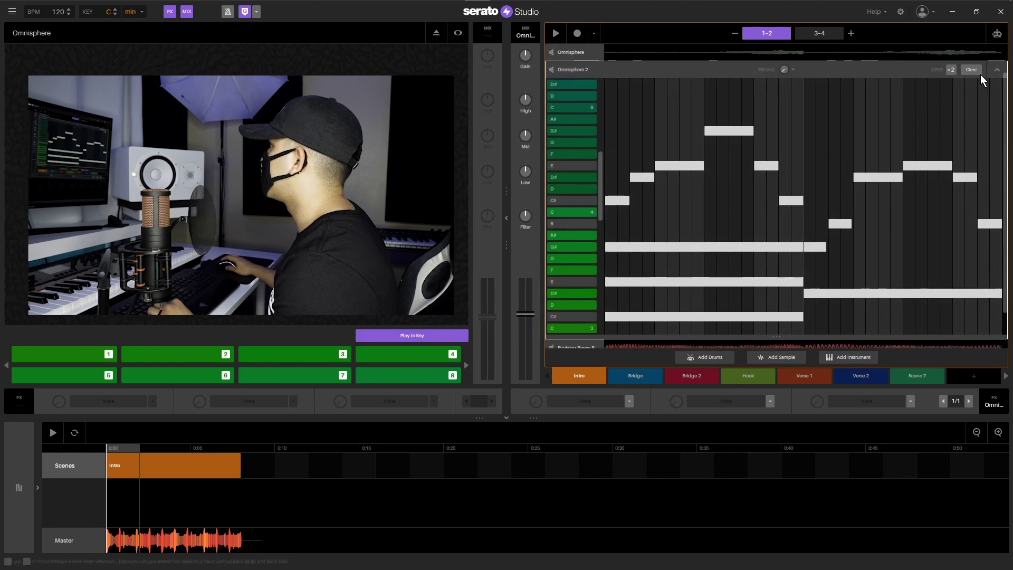
click(577, 51)
click(760, 68)
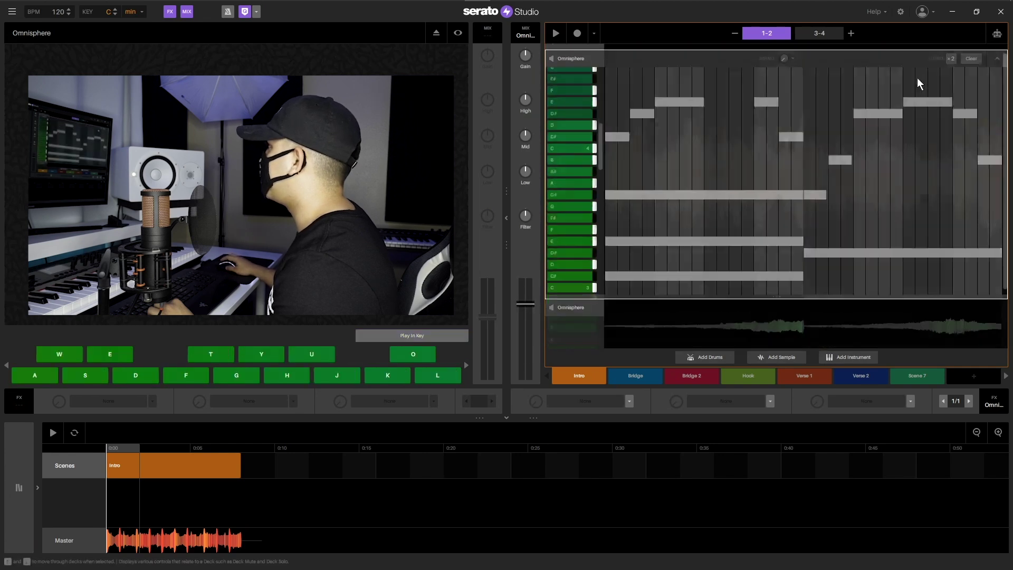
click(971, 69)
click(584, 53)
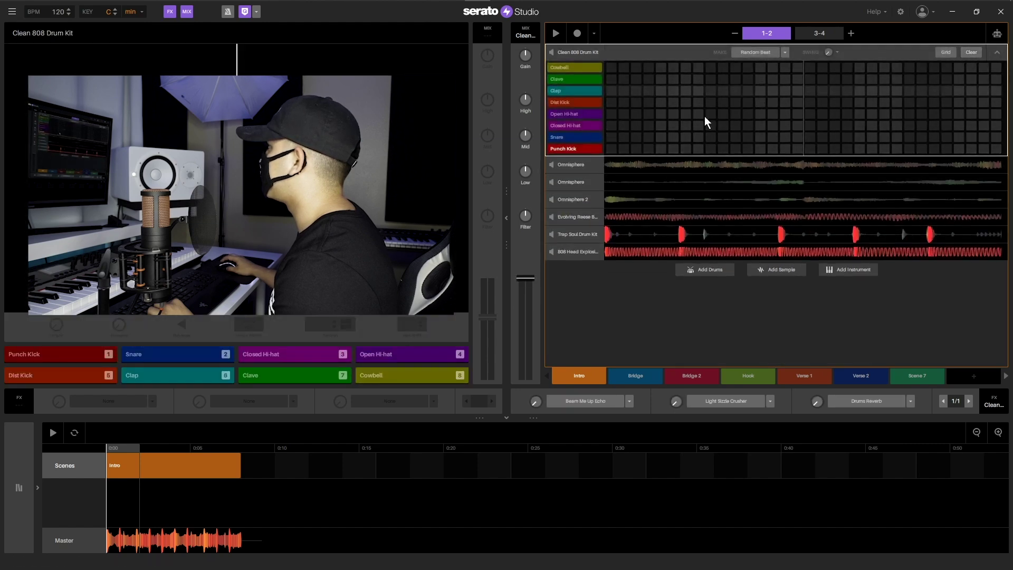
click(602, 177)
click(554, 34)
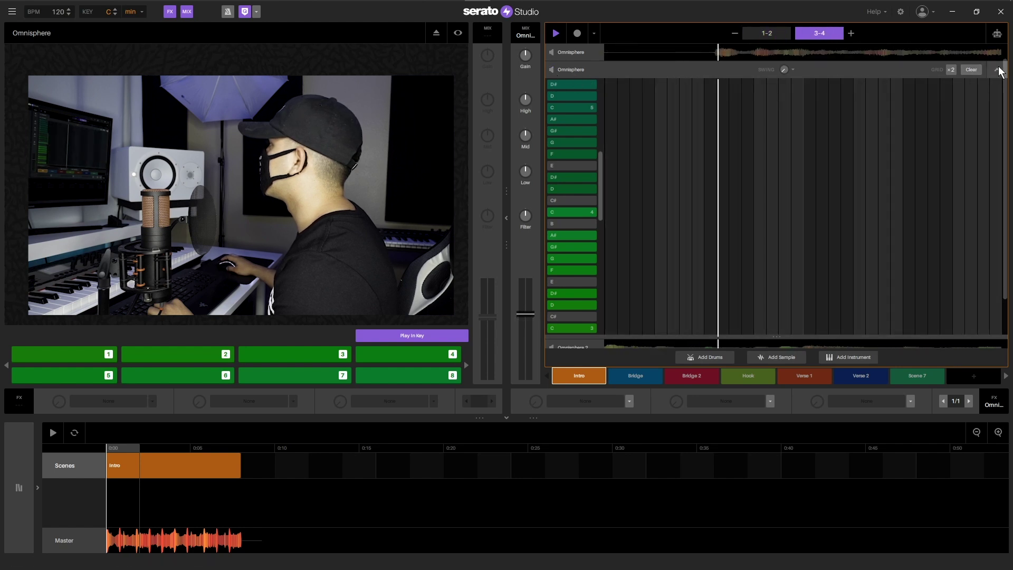
Step: Clear bars 1-2 of the second Omnisphere deck in the Intro scene and collapse the deck
click(734, 71)
click(582, 87)
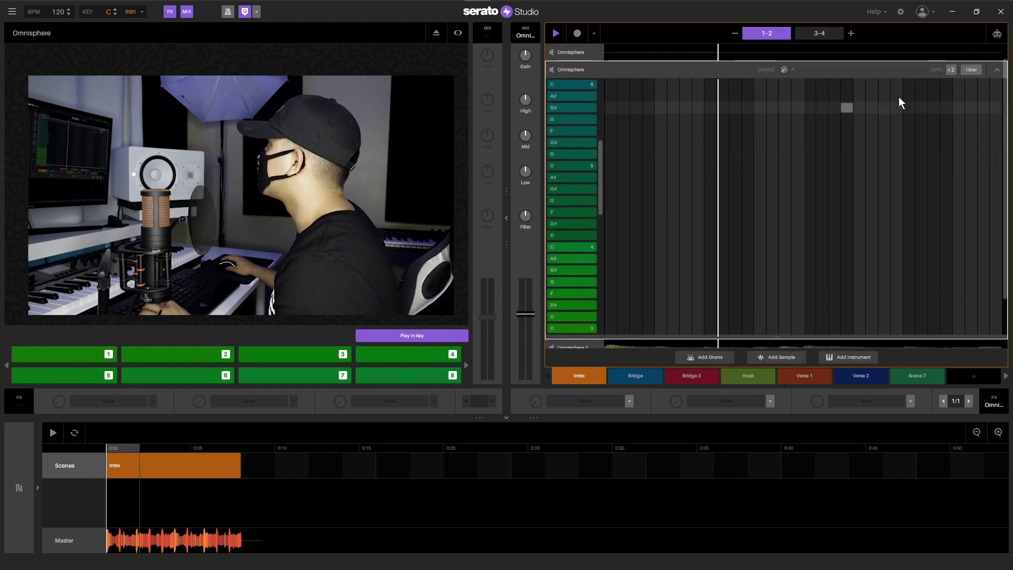
click(997, 71)
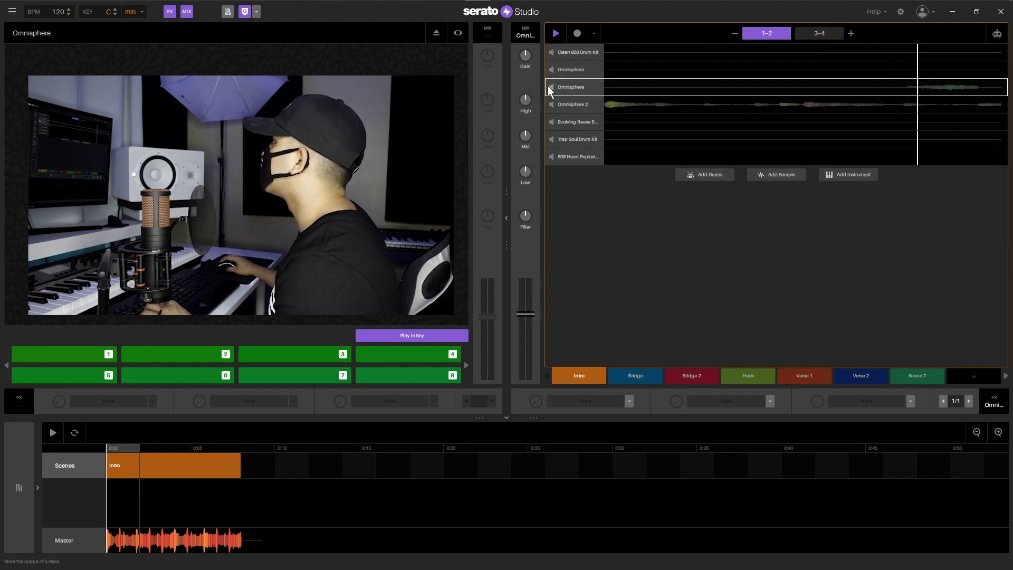
Step: Check the Omnisphere 2 pattern, fill bars 1-2 of the first Omnisphere deck with the notes from bars 3-4, and play the Intro scene
click(572, 105)
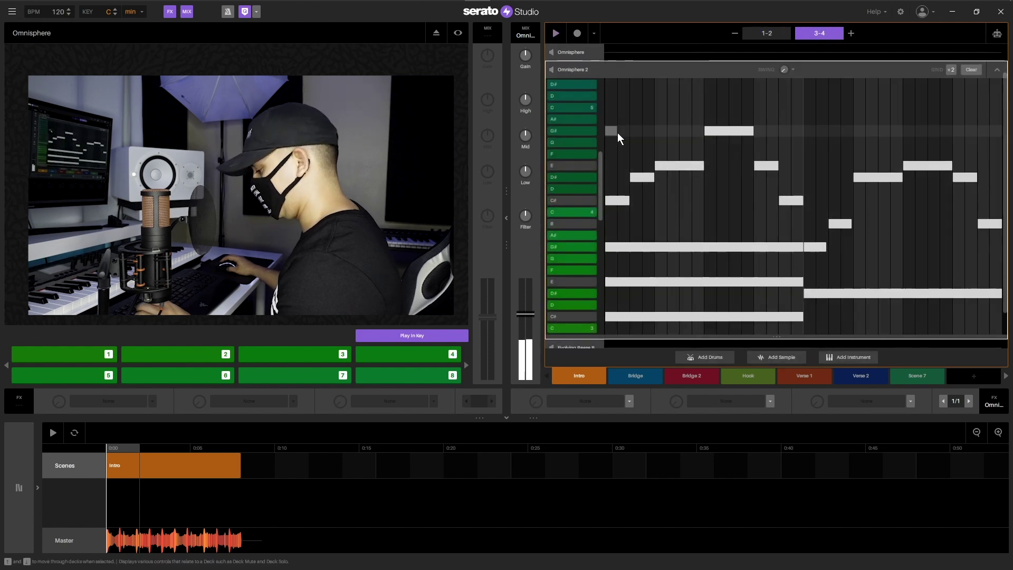
click(998, 70)
click(572, 69)
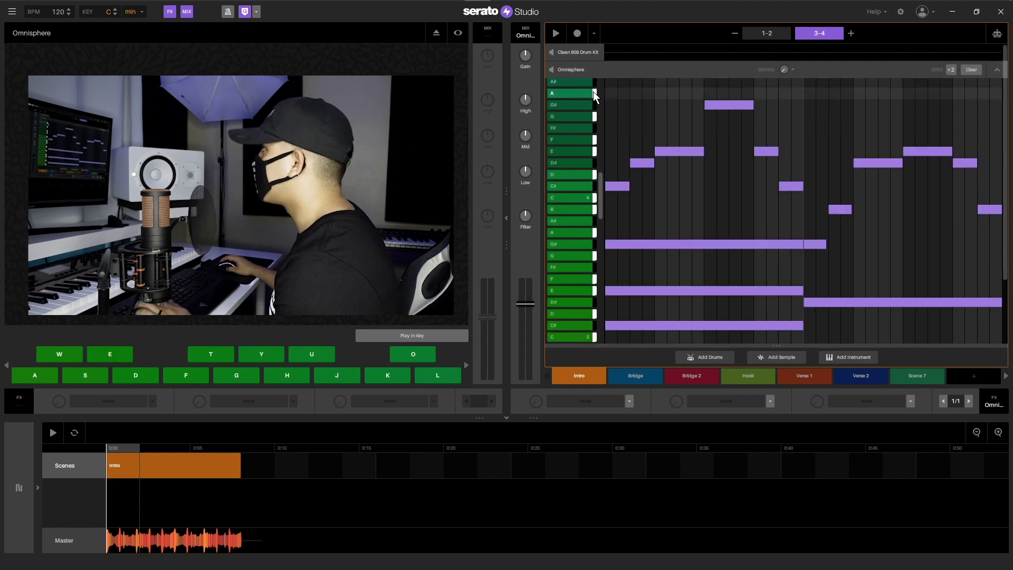
key(space)
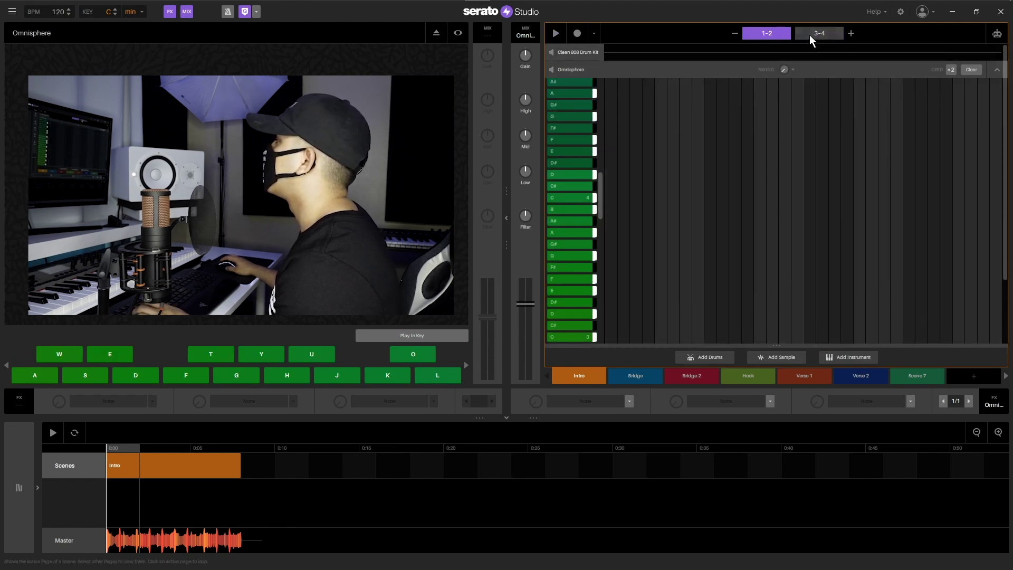
key(space)
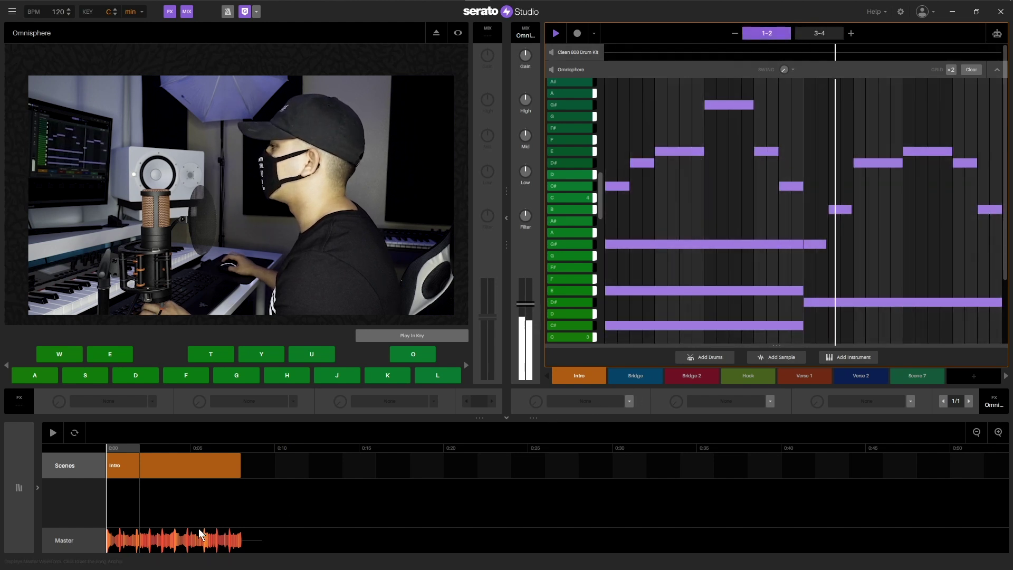
Step: Play the song from the start of the timeline and add a second Intro block directly after the first
click(157, 448)
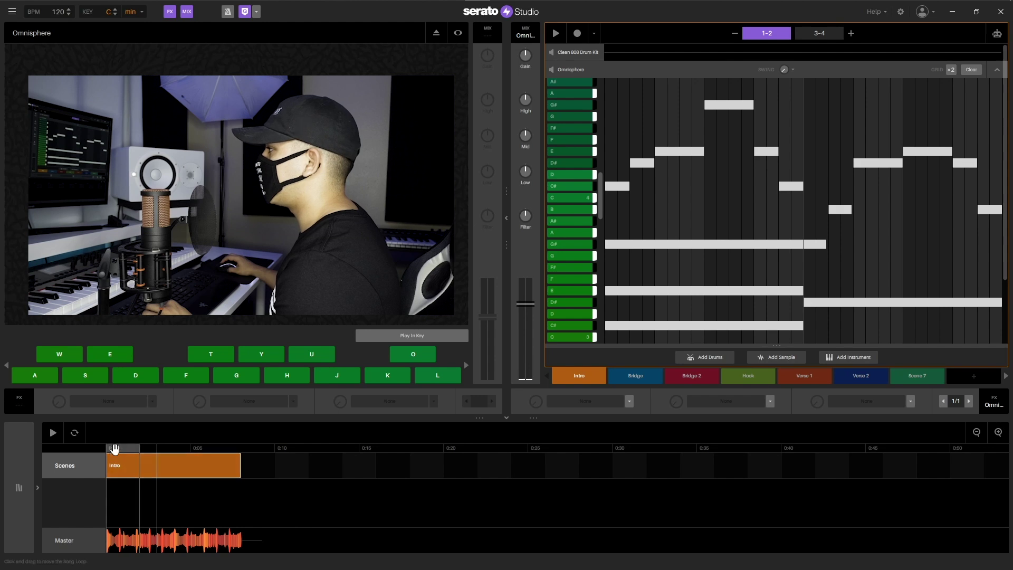
click(75, 435)
click(74, 435)
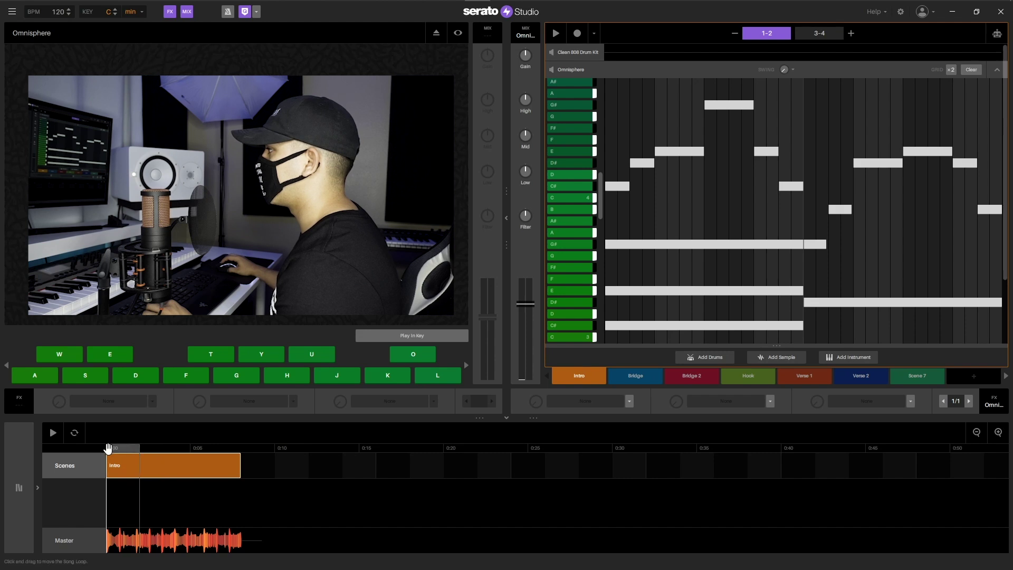
key(space)
click(53, 433)
drag(572, 376, 243, 468)
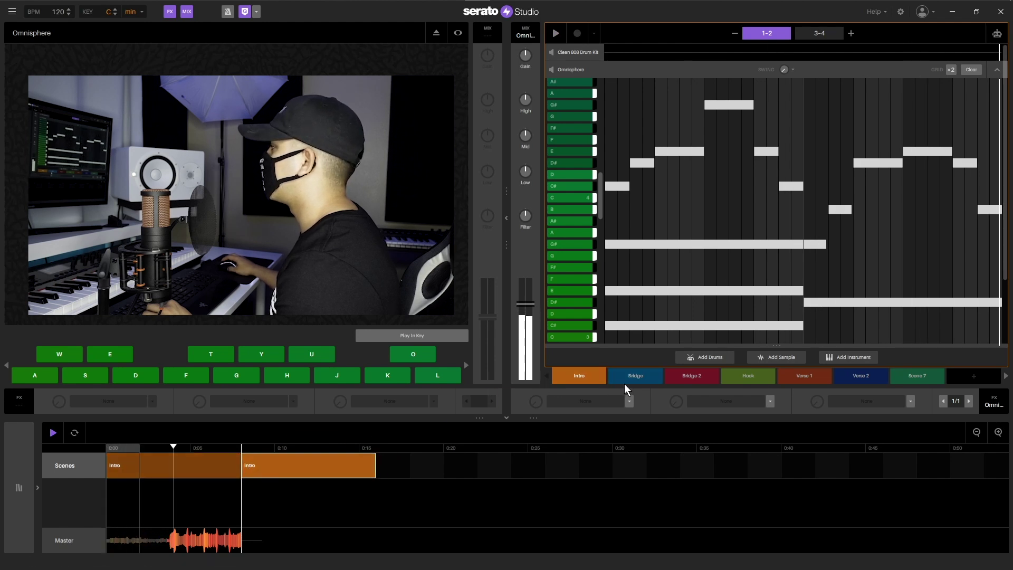
Step: Clear the 808 Head Explosion Bass and Trap Soul Drum Kit patterns in the Bridge scene, and add two Bridge blocks after the Intro blocks
click(636, 376)
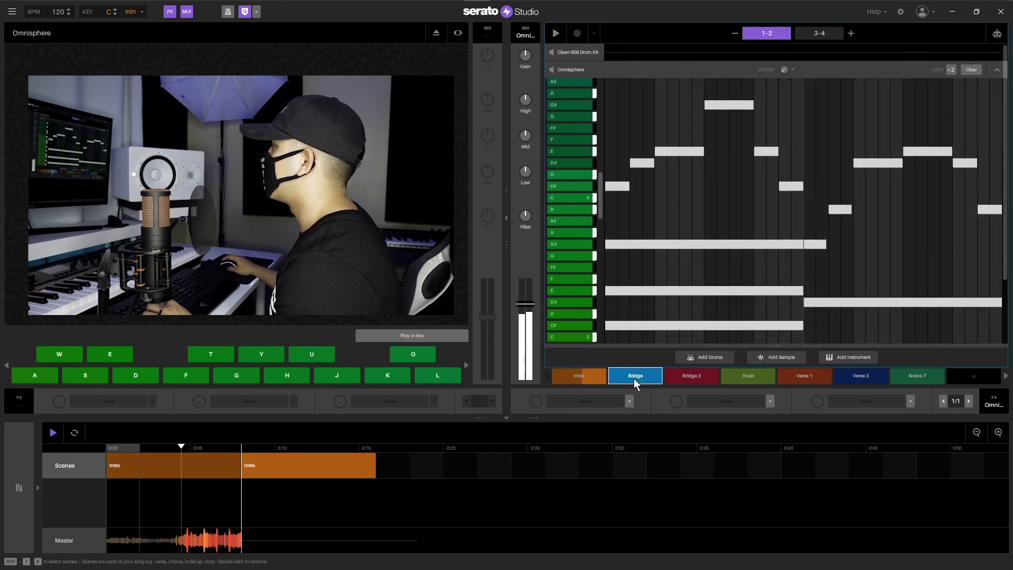
click(996, 69)
click(614, 158)
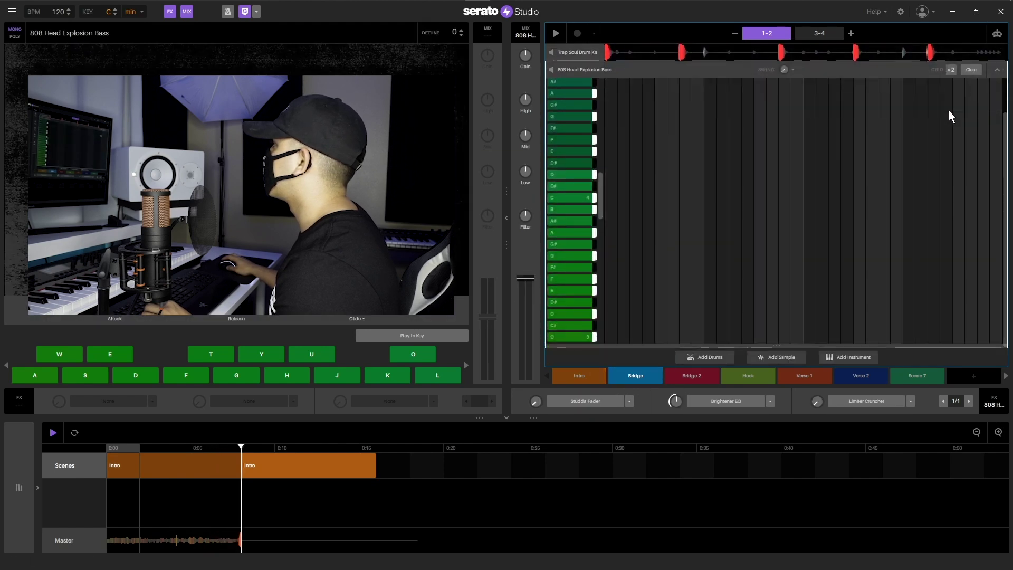
click(597, 53)
click(973, 138)
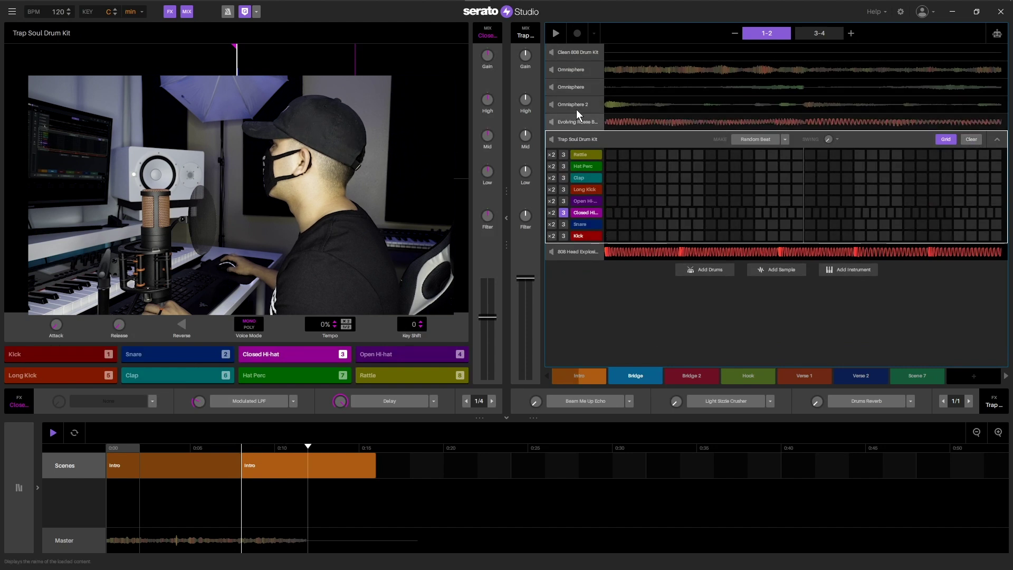
drag(643, 376, 379, 470)
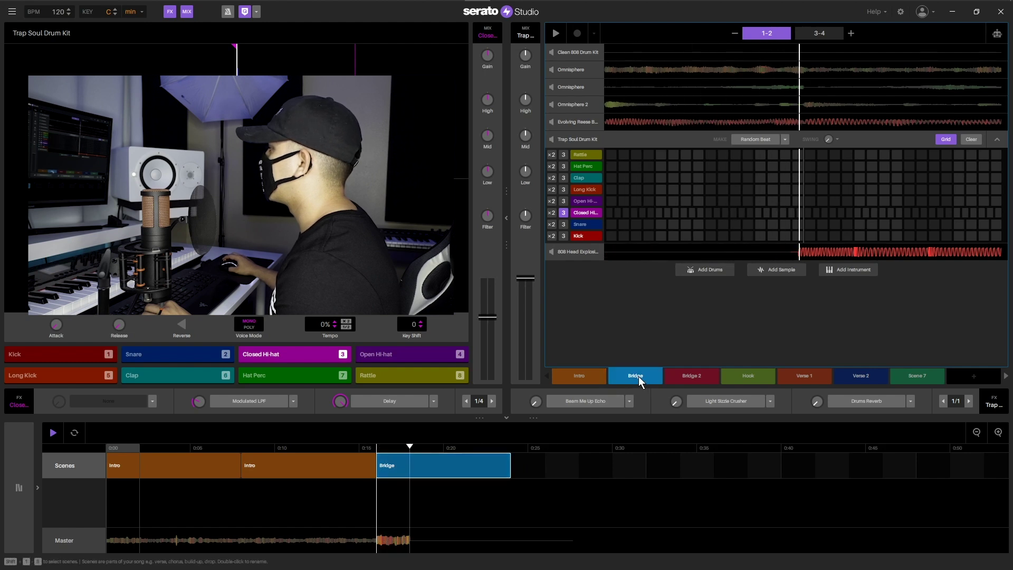
drag(638, 378, 523, 464)
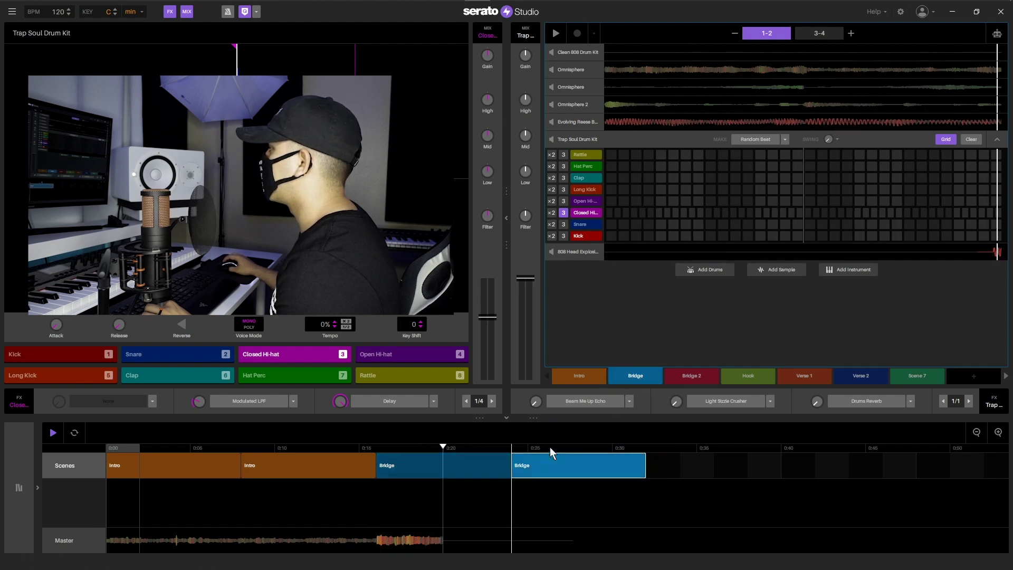
Step: Clear the Evolving Reese Bass and second Omnisphere patterns in the Bridge 2 scene
click(690, 378)
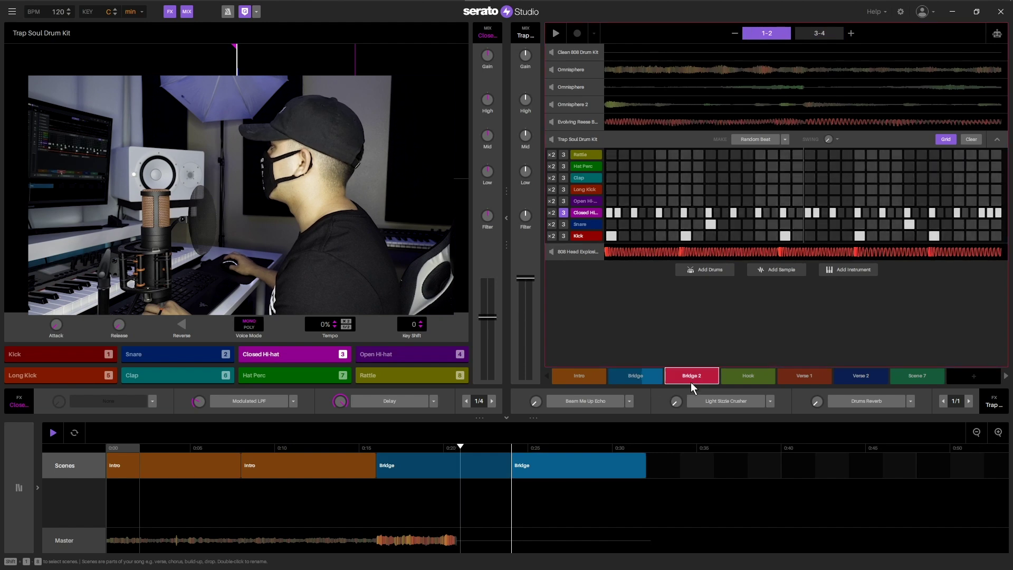
click(593, 122)
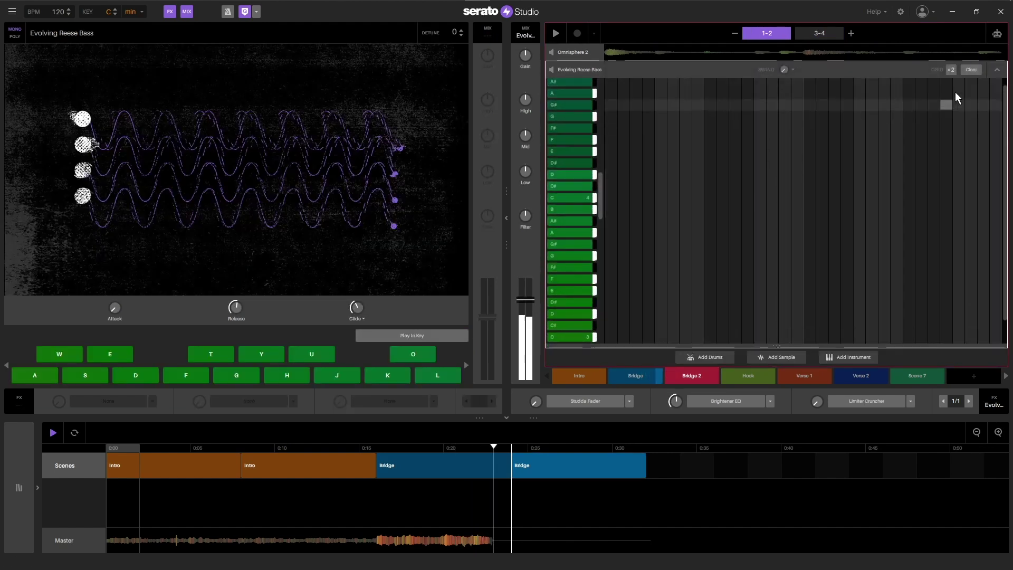
click(997, 71)
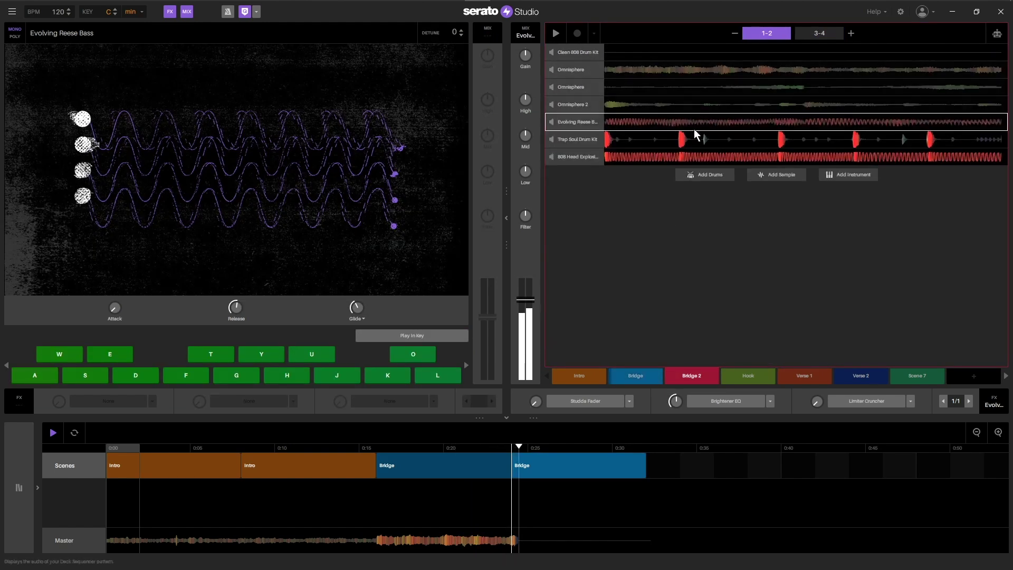
click(585, 108)
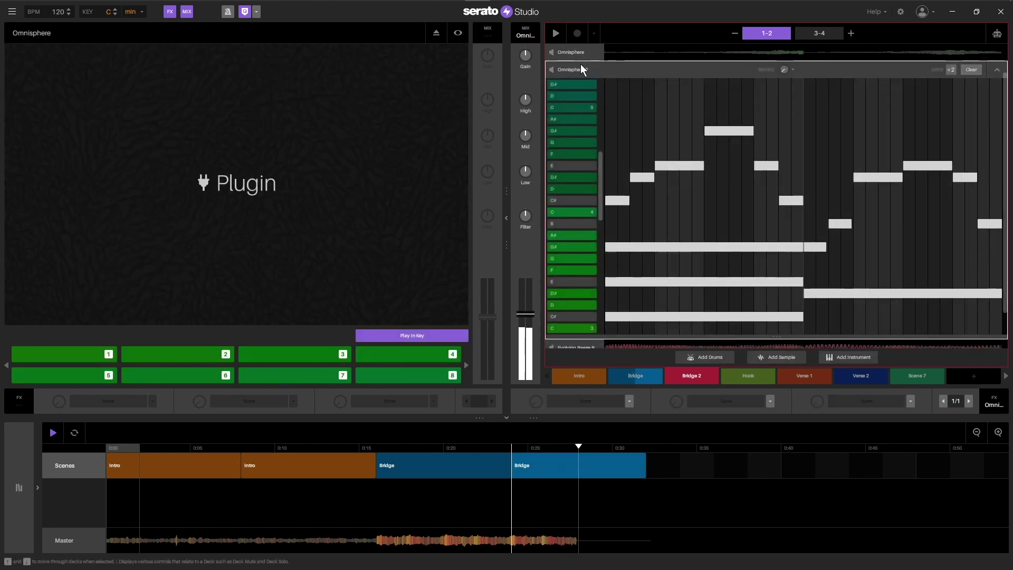
click(590, 51)
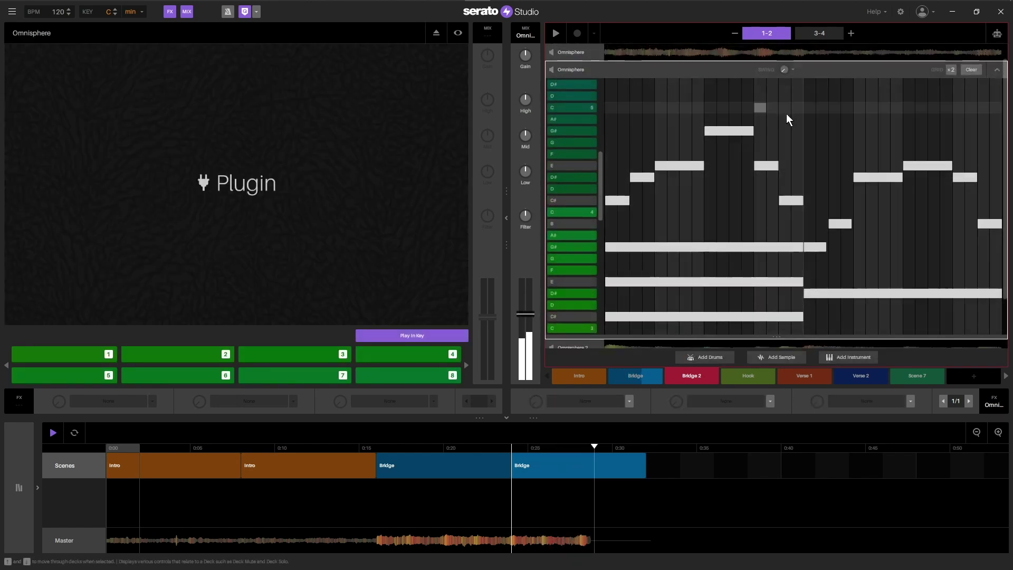
click(964, 69)
Step: Compare the deck patterns of the Bridge and Bridge 2 scenes, playing the second Bridge block briefly
mouse_move(701, 378)
mouse_down()
mouse_move(659, 460)
mouse_move(673, 371)
mouse_move(682, 378)
mouse_up()
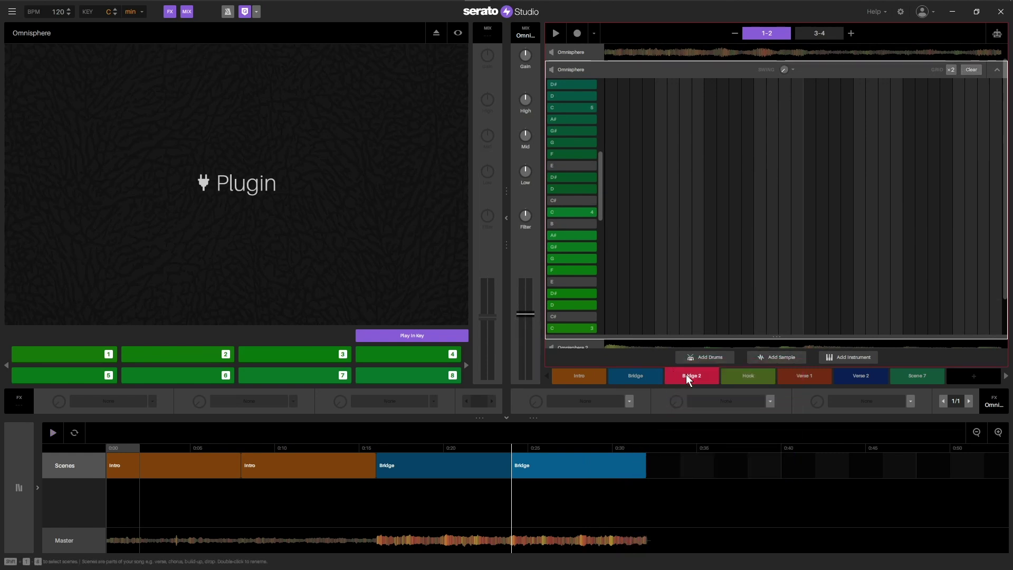
key(shift+2)
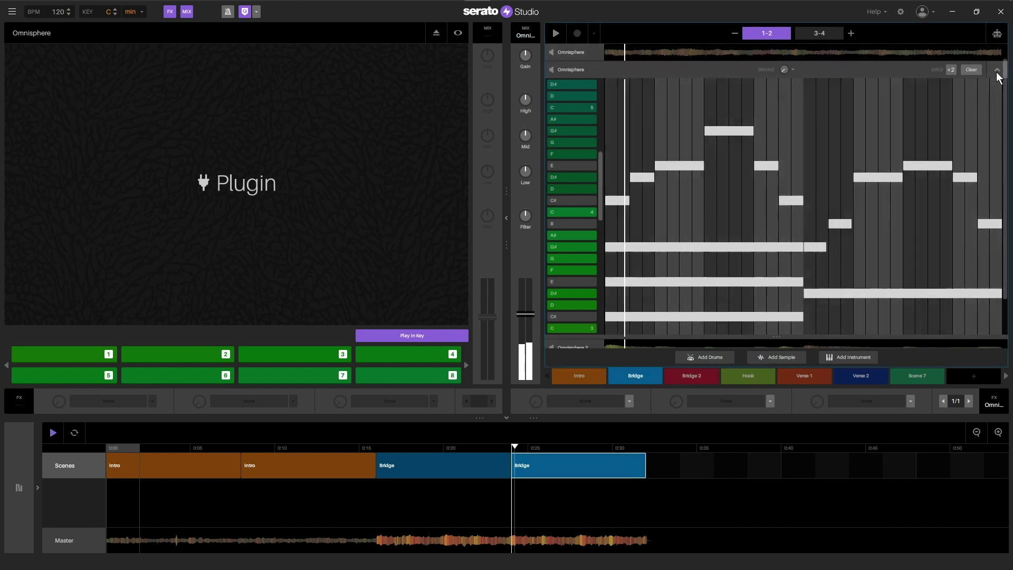
click(998, 74)
click(692, 377)
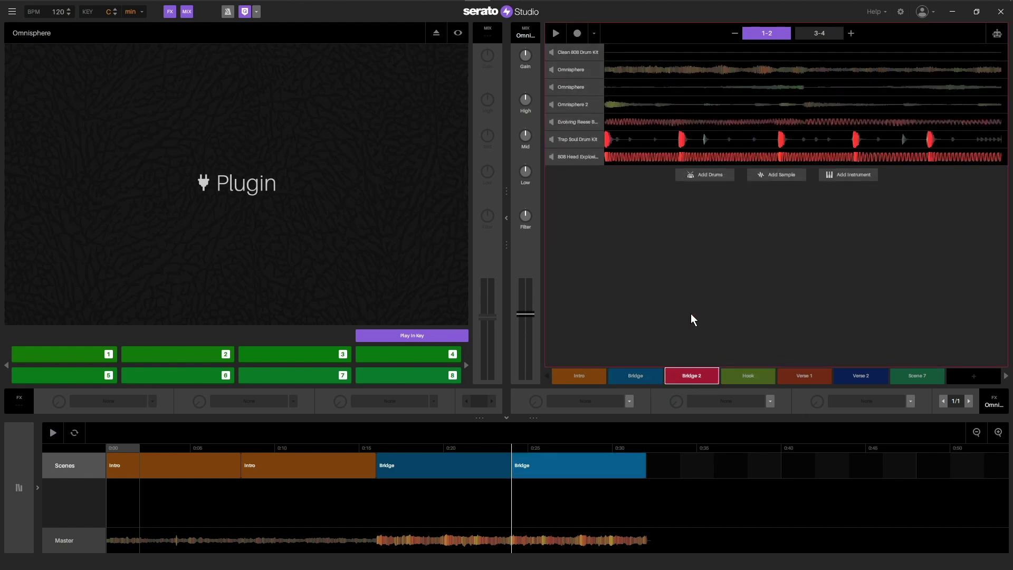
click(659, 378)
click(693, 379)
key(space)
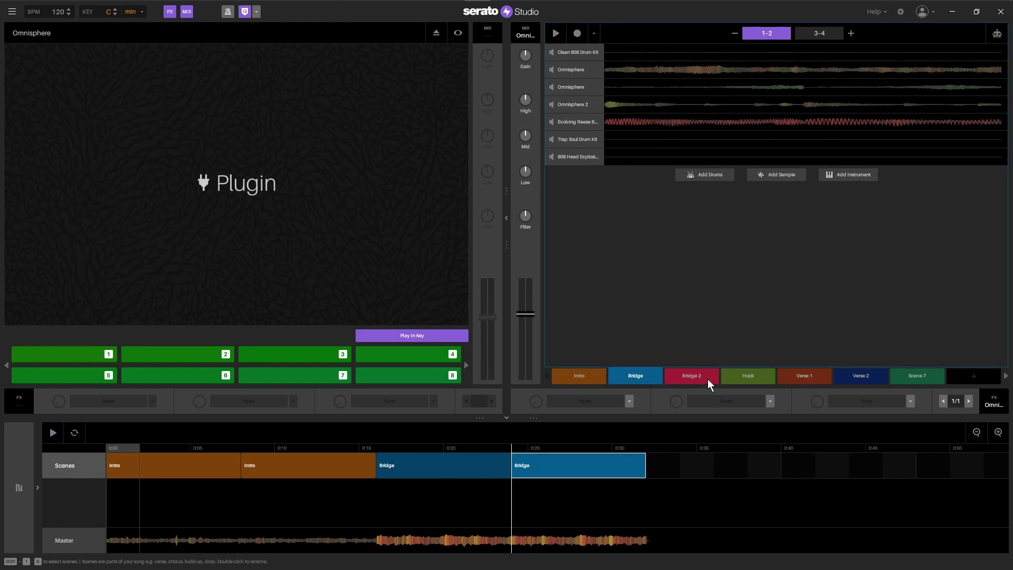
Step: Remove the second Bridge block and play the song from the remaining one with the Bridge scene's 808 Head Explosion Bass deck open
click(578, 156)
drag(516, 466, 380, 464)
click(378, 447)
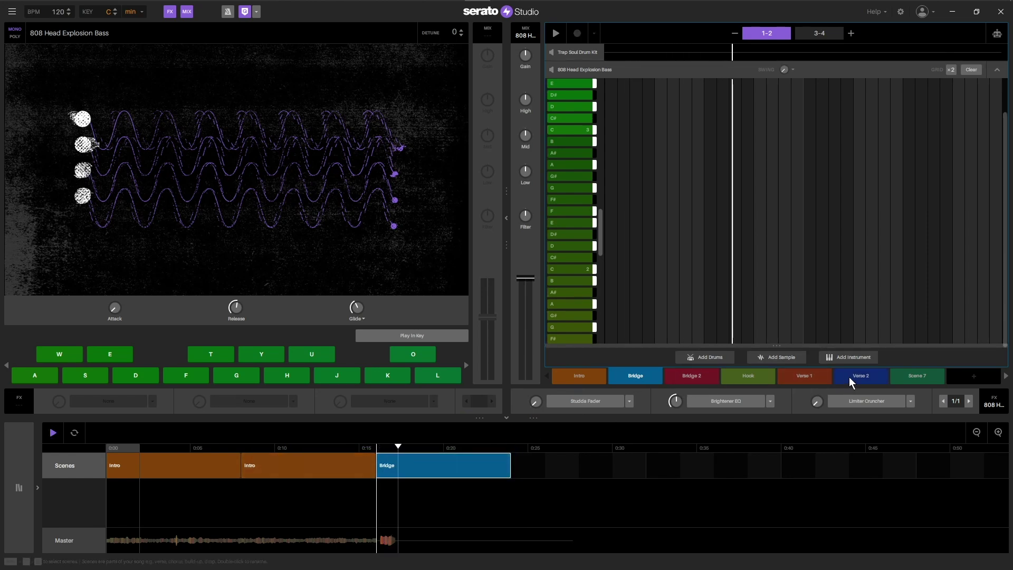
Step: Select the Hook scene and place four Hook blocks in a row after the Bridge block
click(805, 376)
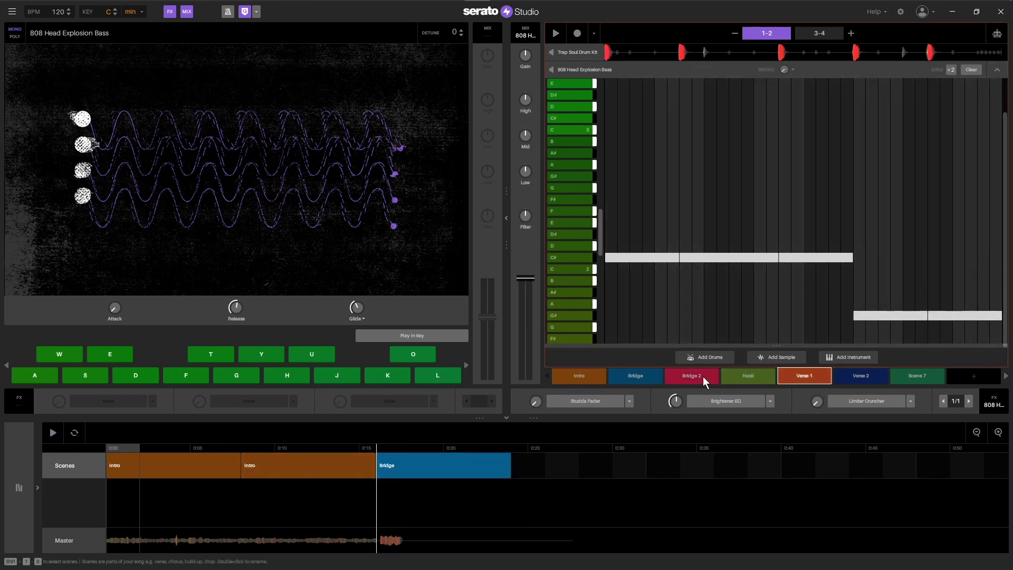
click(753, 376)
drag(758, 377, 511, 477)
drag(754, 376, 649, 470)
drag(794, 443, 784, 476)
drag(749, 378, 917, 472)
Step: Play the song from the first Hook block and stop it
click(579, 459)
key(space)
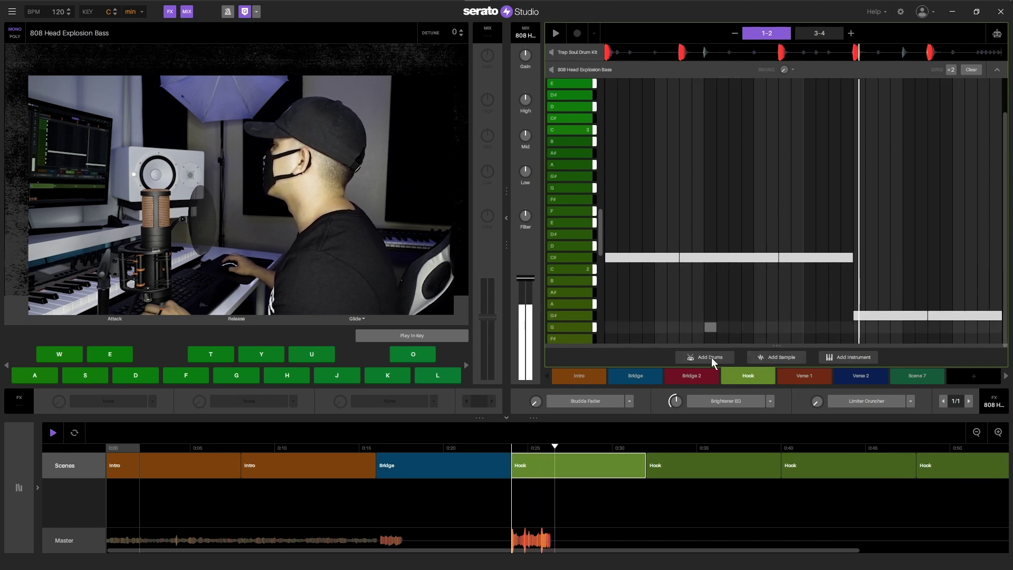
key(space)
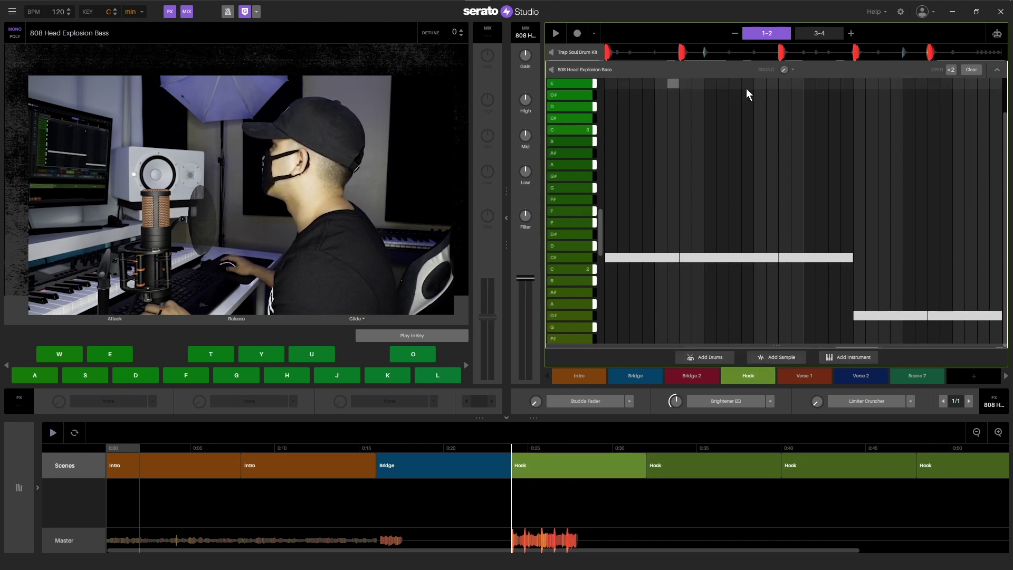
Step: Clear the Evolving Reese Bass pattern in the Hook scene, collapse its deck, and replay the first Hook block
click(686, 70)
click(581, 139)
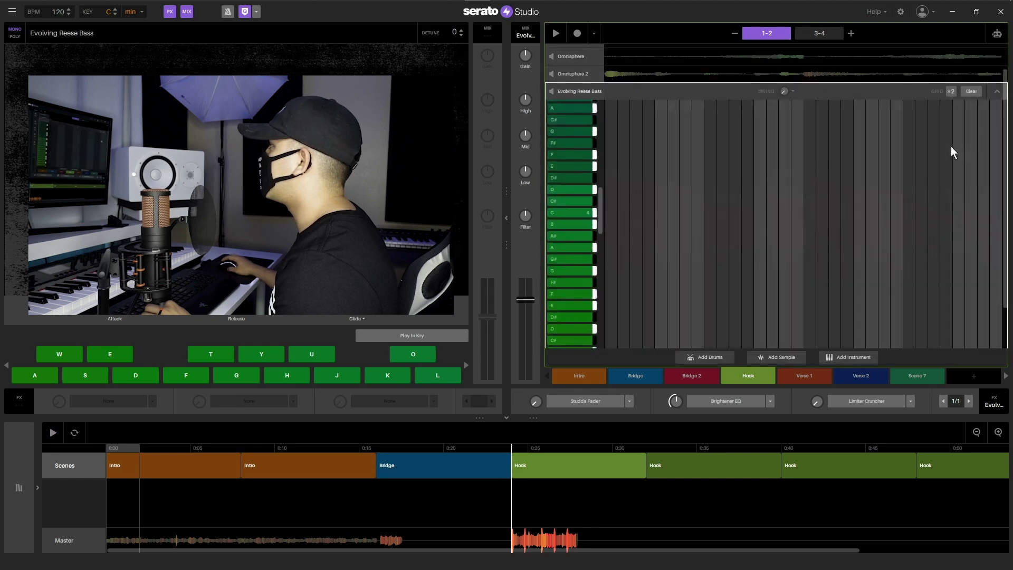
click(998, 70)
key(space)
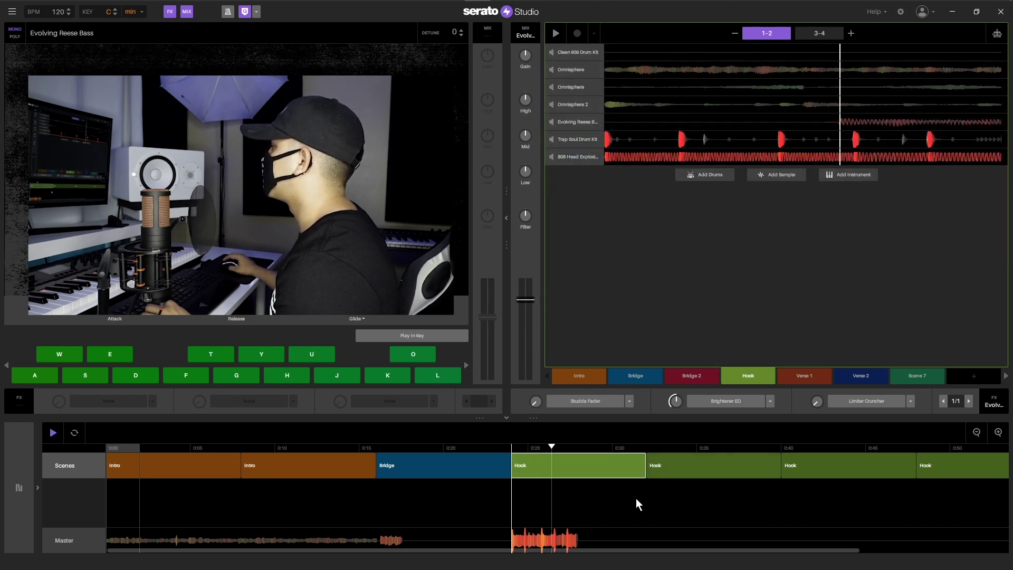
Step: Delete the last two Hook blocks from the timeline while the song plays
click(977, 433)
click(977, 433)
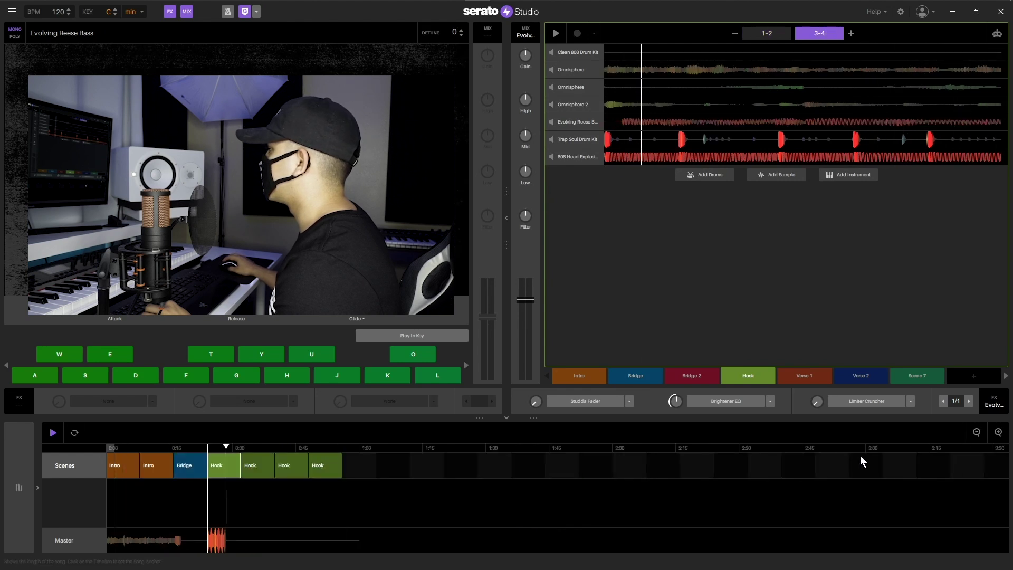
click(291, 467)
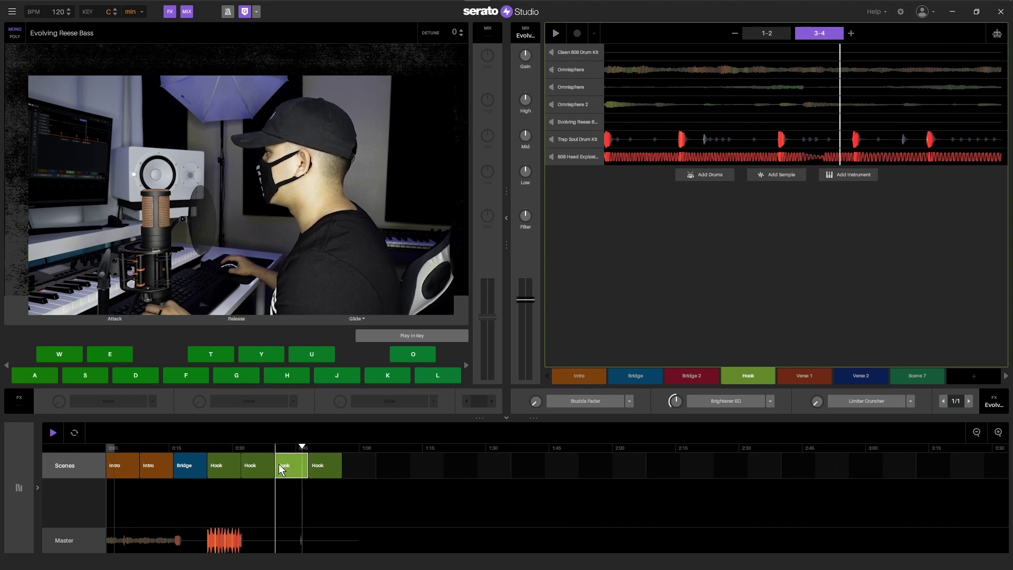
click(239, 466)
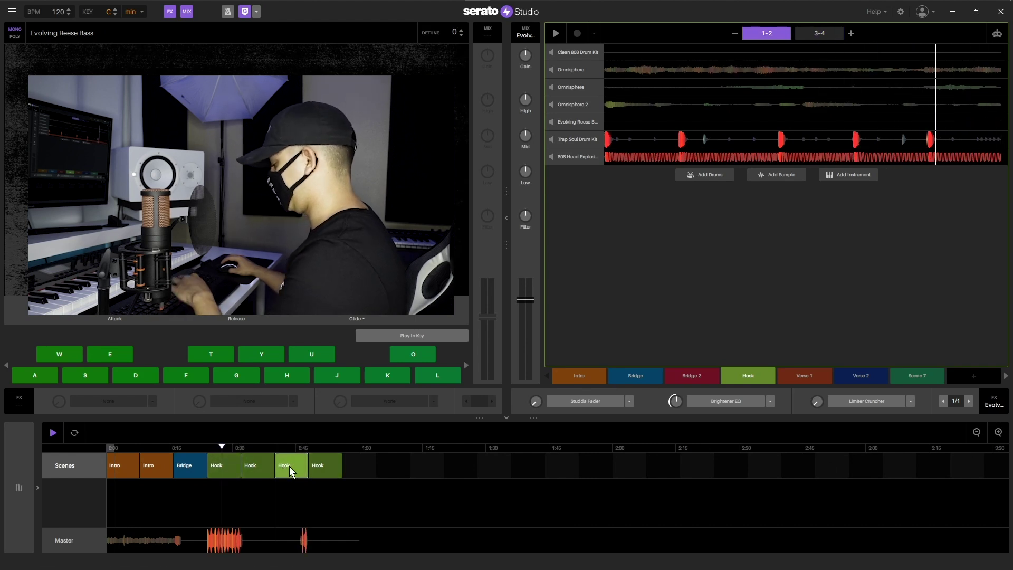
key(Delete)
key(Delete)
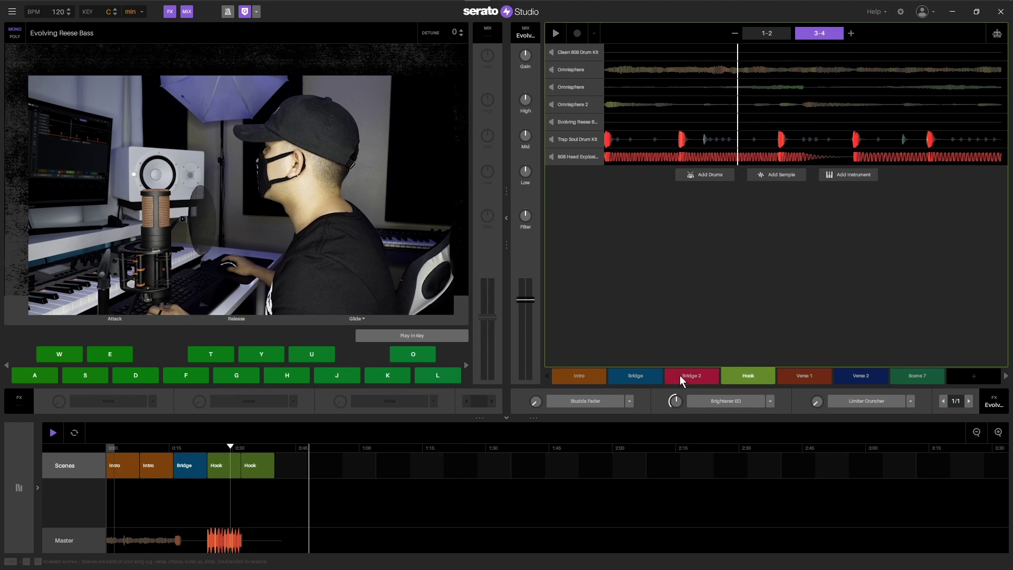
Step: Add a Bridge 2 block after the second Hook block, and play the song from the Bridge and then from Bridge 2
drag(695, 374, 276, 470)
click(177, 446)
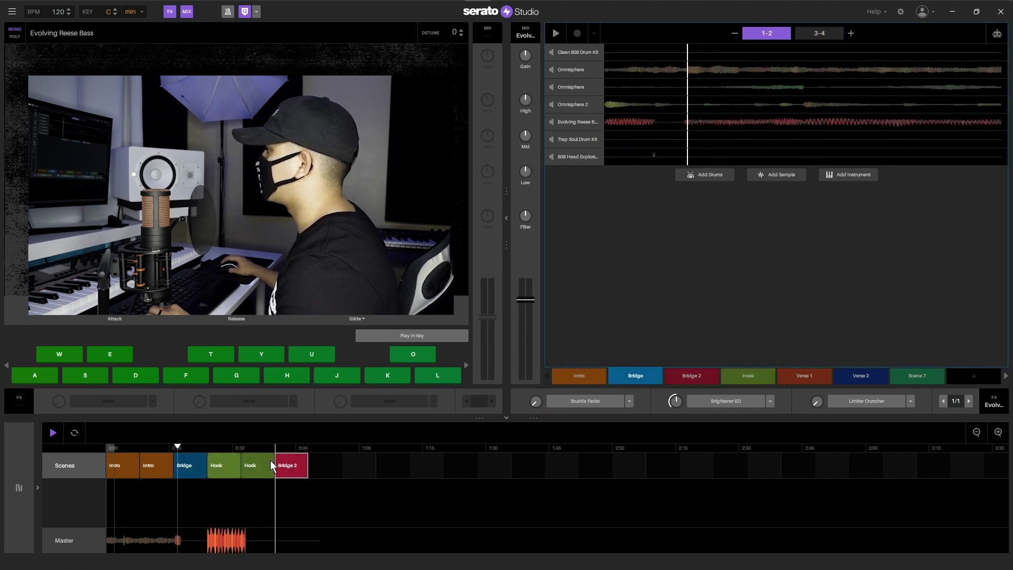
click(276, 446)
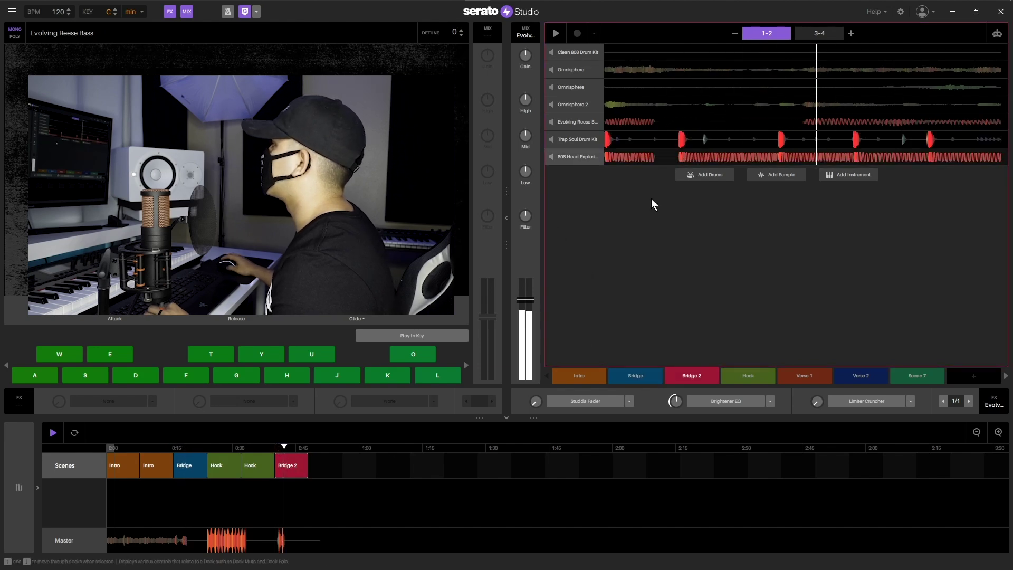
Step: In the Bridge 2 scene, clear the 808 Head Explosion Bass pattern and remove all kick hits from the Trap Soul Drum Kit
click(653, 157)
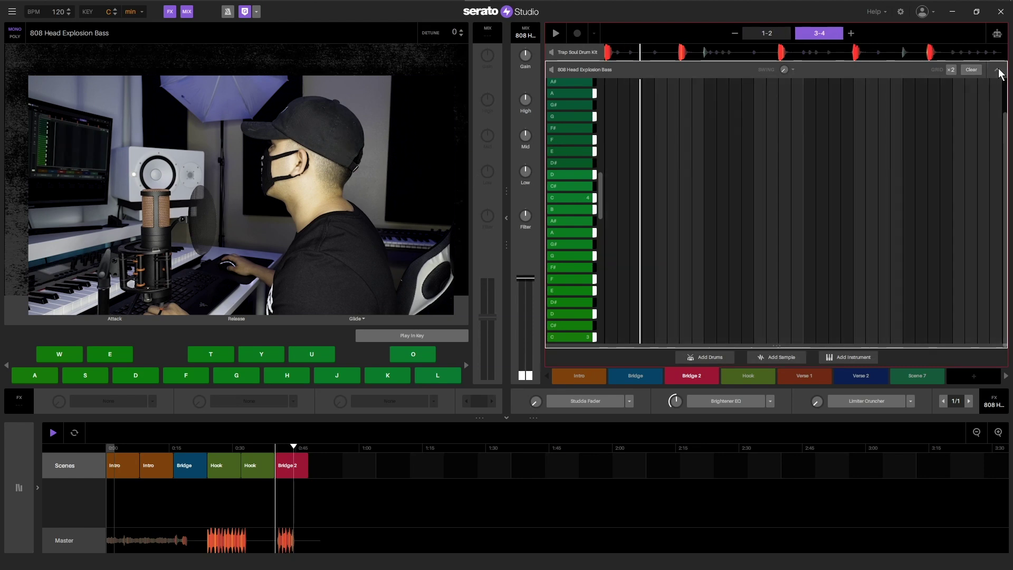
click(998, 70)
click(577, 139)
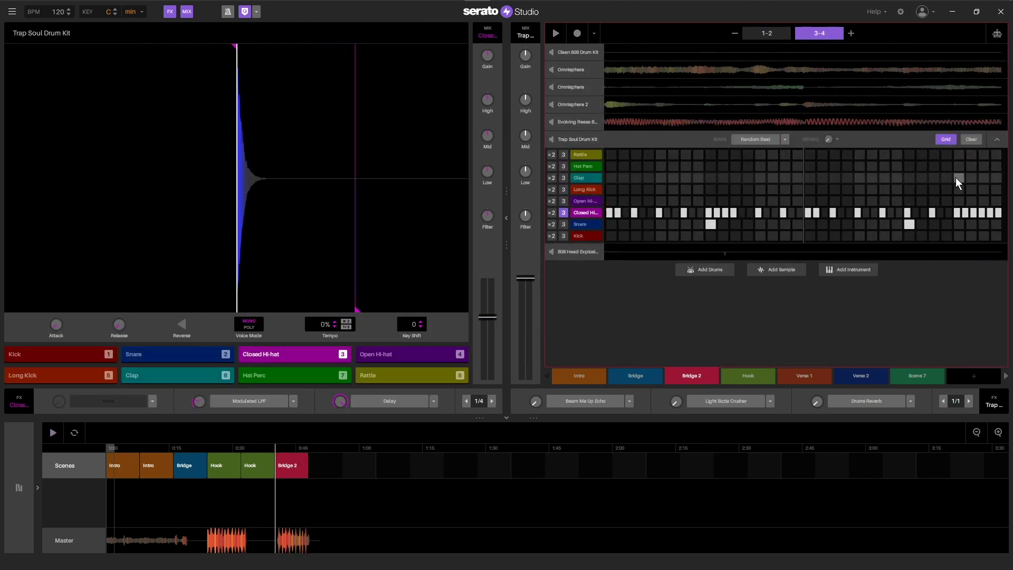
click(816, 37)
click(765, 34)
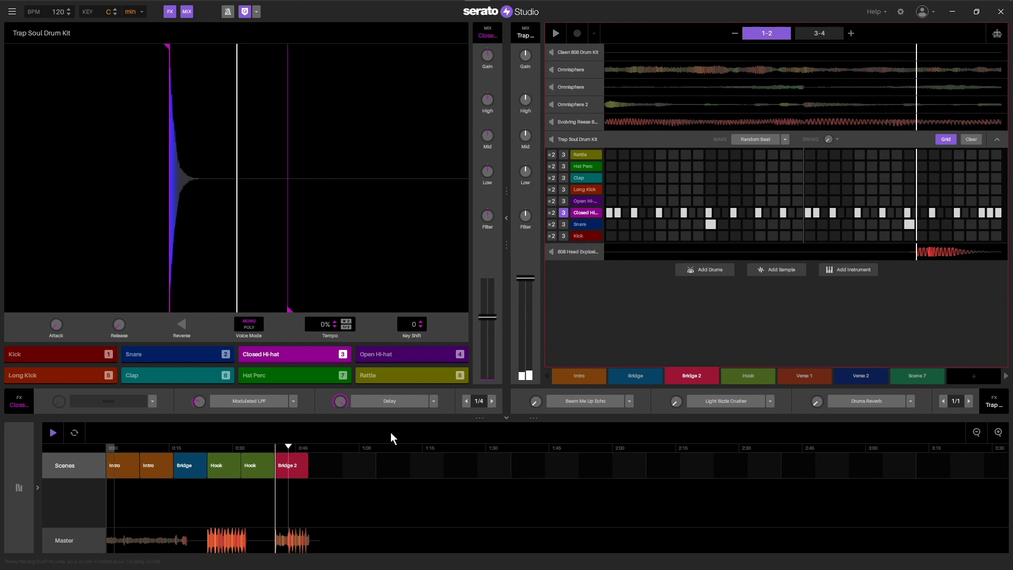
click(997, 140)
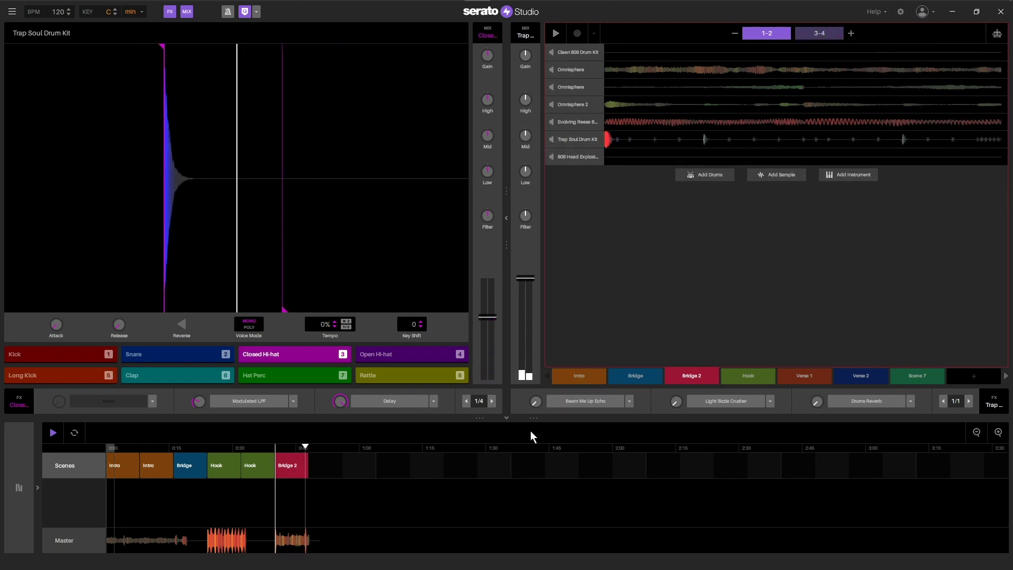
Step: Add a second Bridge 2 block and a Verse 1 block to the end of the timeline while playing the song
drag(681, 378, 315, 468)
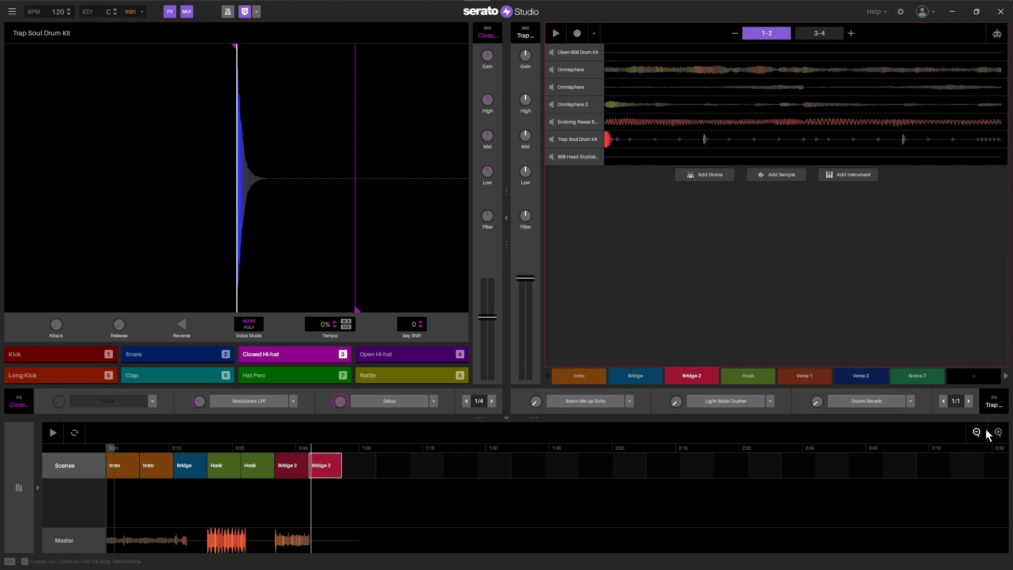
key(space)
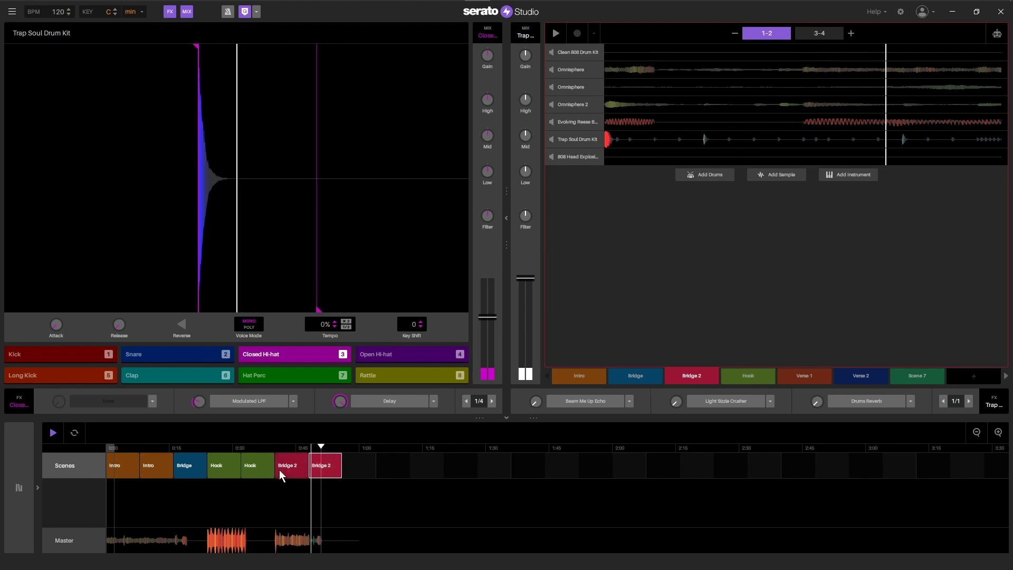
drag(803, 377, 351, 467)
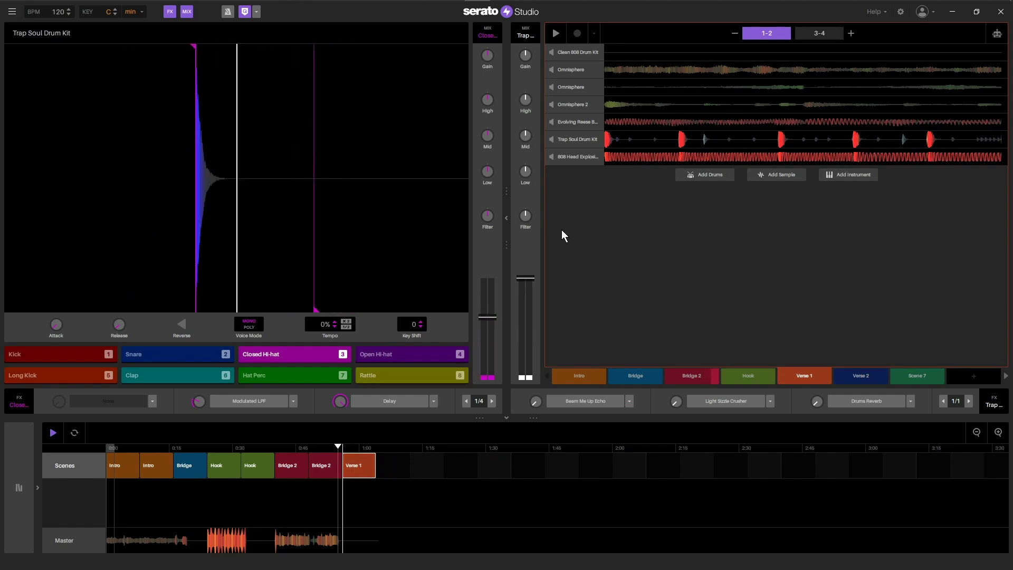
Step: Clear the second Omnisphere, Omnisphere 2 and Evolving Reese Bass patterns in the Verse 1 scene and collapse their decks
double_click(584, 88)
click(995, 70)
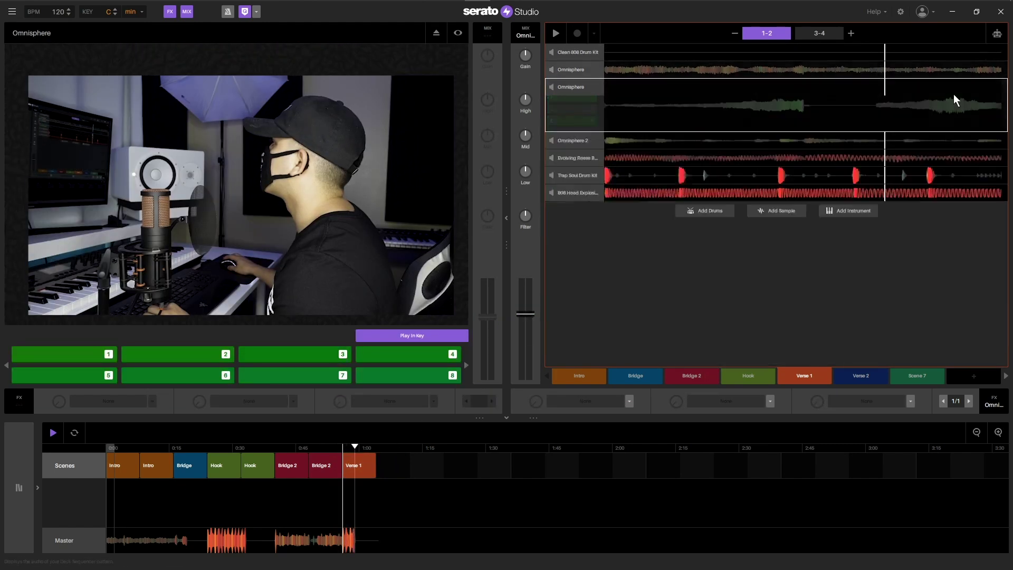
double_click(592, 112)
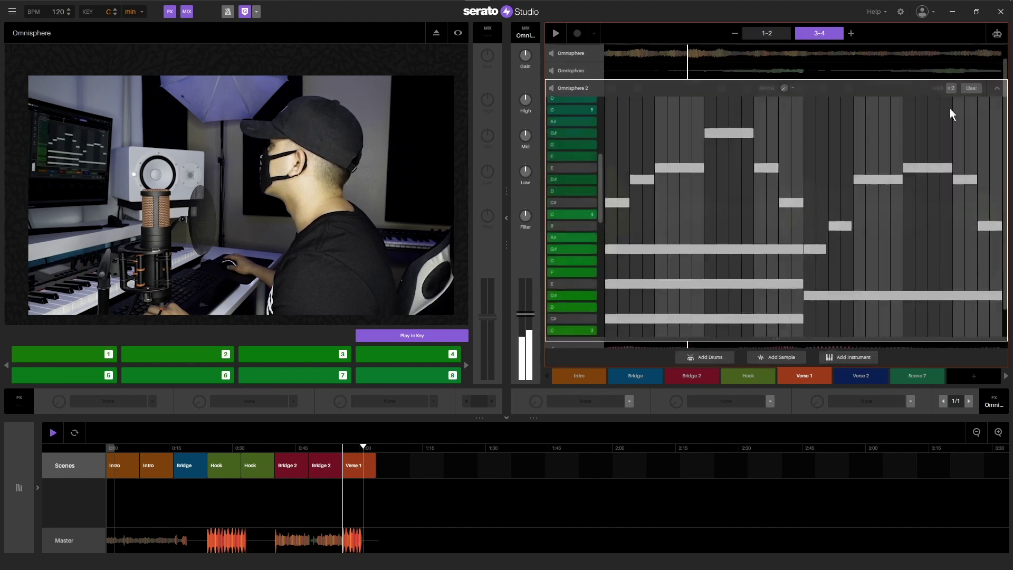
click(994, 70)
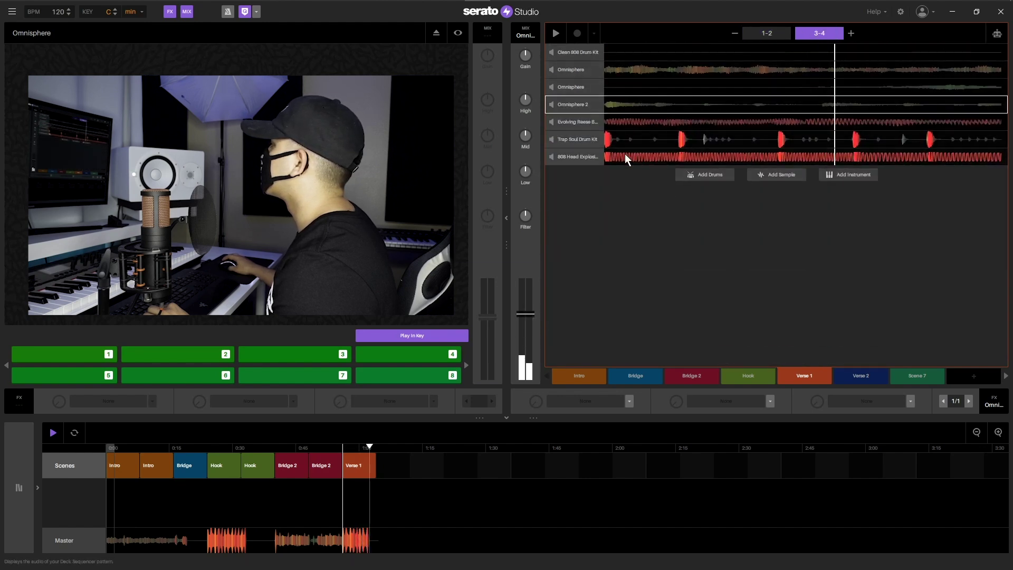
double_click(581, 122)
key(space)
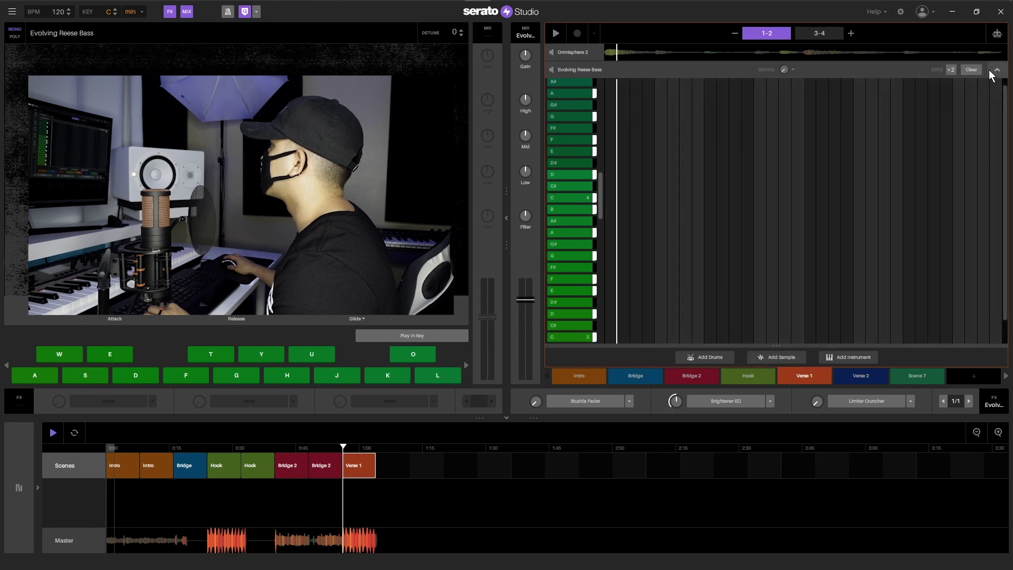
click(995, 71)
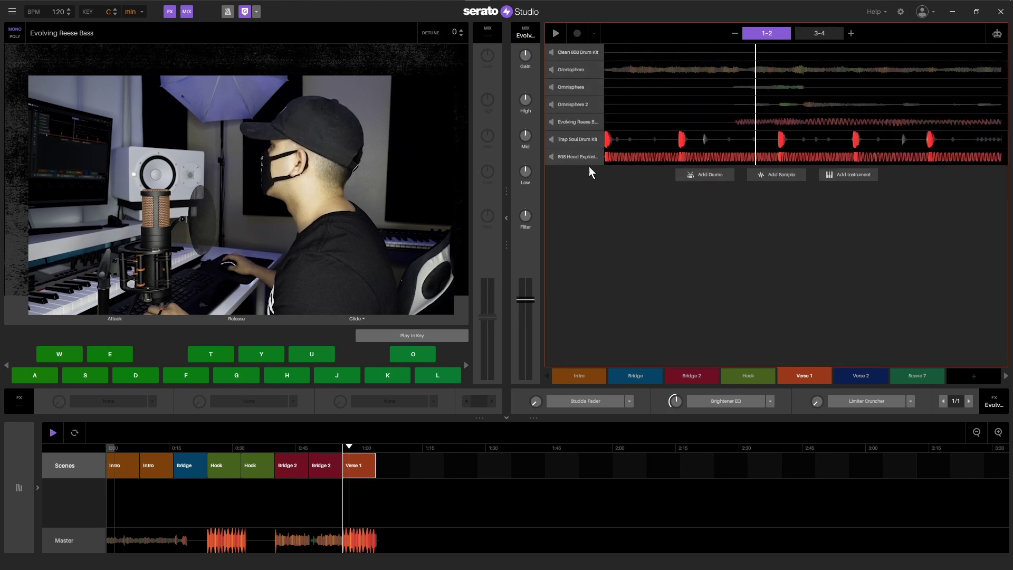
Step: Remove the kick hits from the Trap Soul Drum Kit in bars 1-2 and 3-4 of Verse 1, and replay the block
double_click(585, 140)
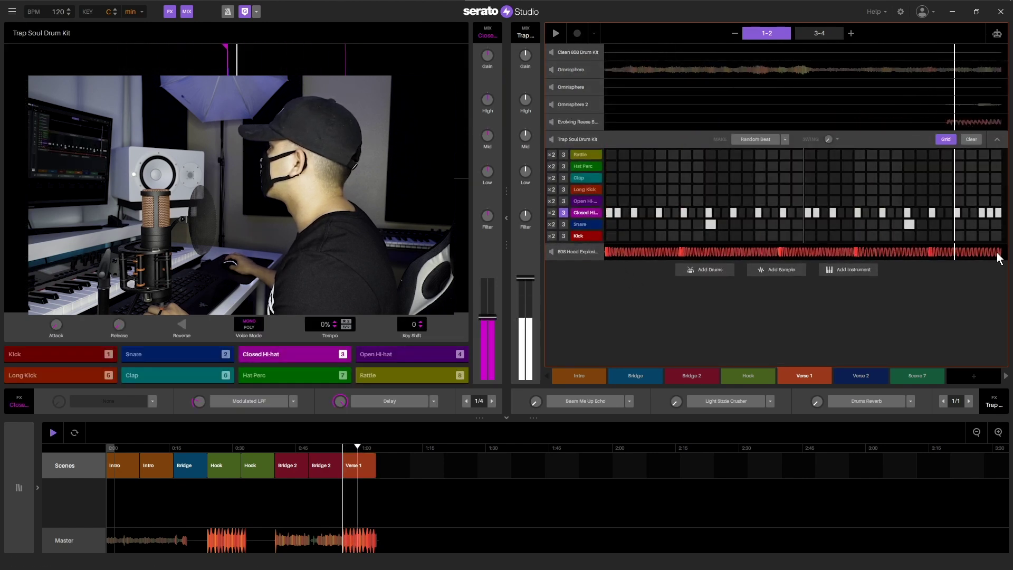
click(820, 33)
click(616, 237)
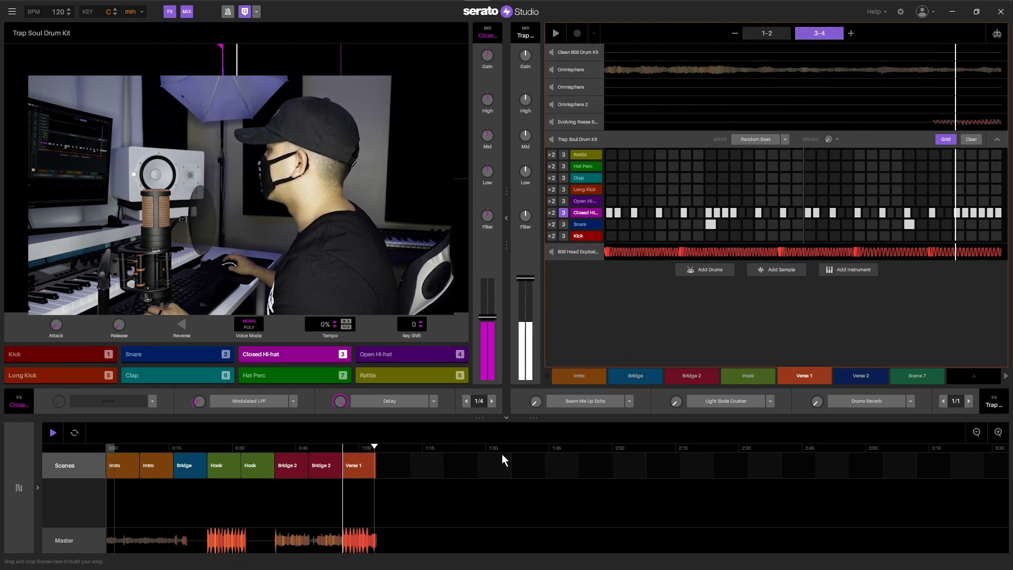
key(space)
Step: Add a second Verse 1 block followed by two Verse 2 blocks to the end of the timeline
drag(794, 375, 376, 471)
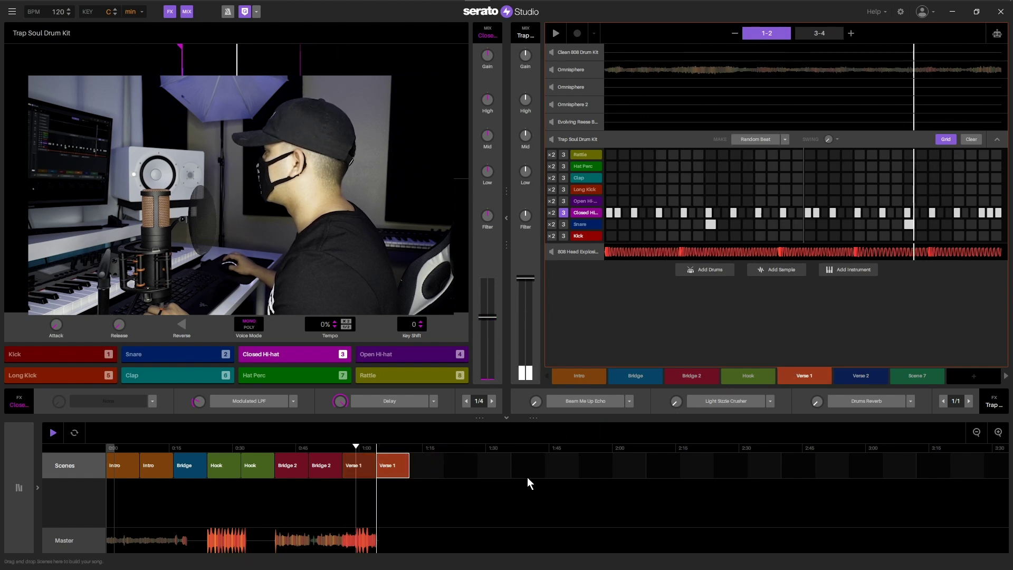
click(861, 376)
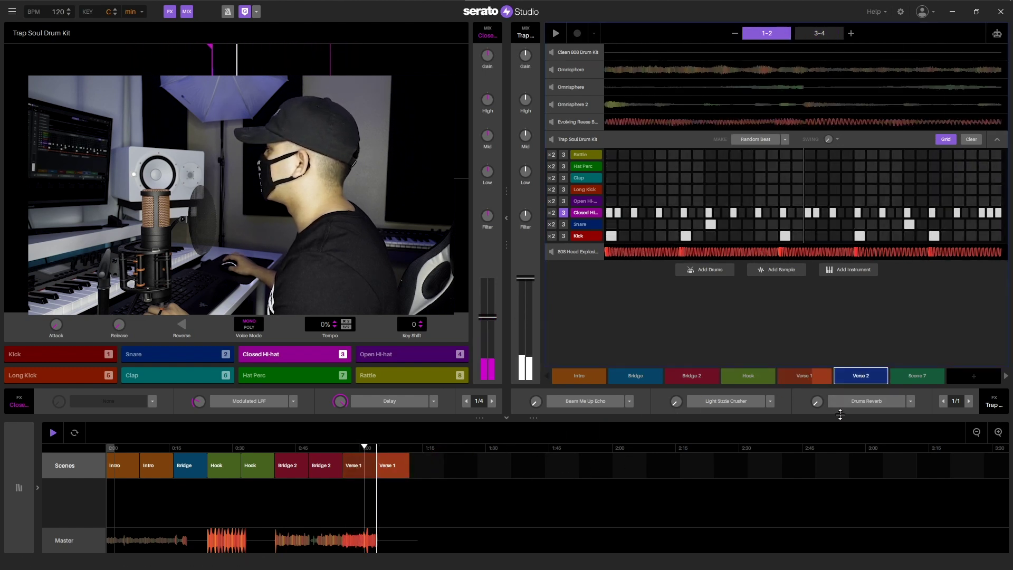
drag(863, 381, 564, 450)
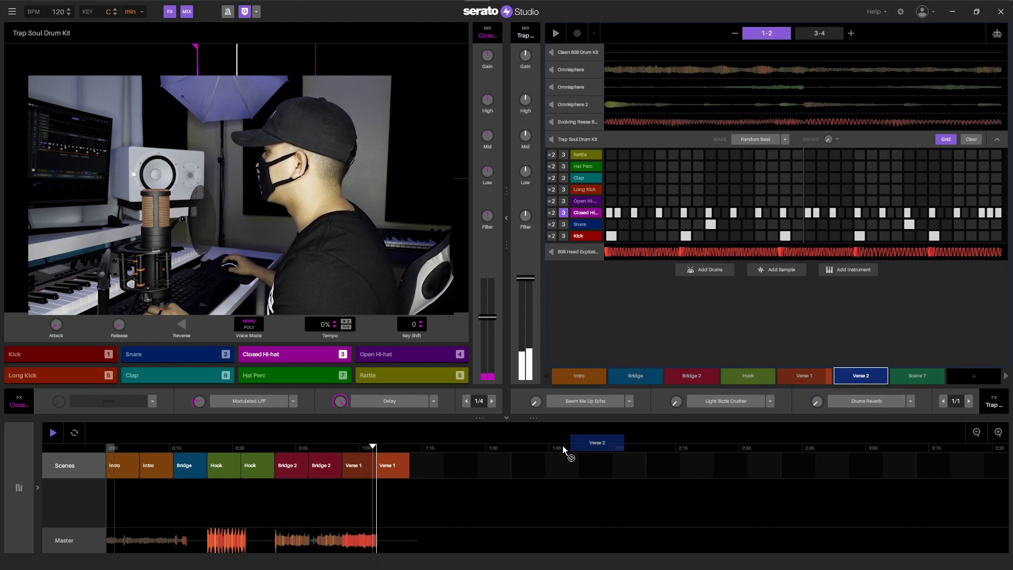
mouse_move(423, 474)
mouse_down()
mouse_move(413, 477)
mouse_move(422, 480)
mouse_up()
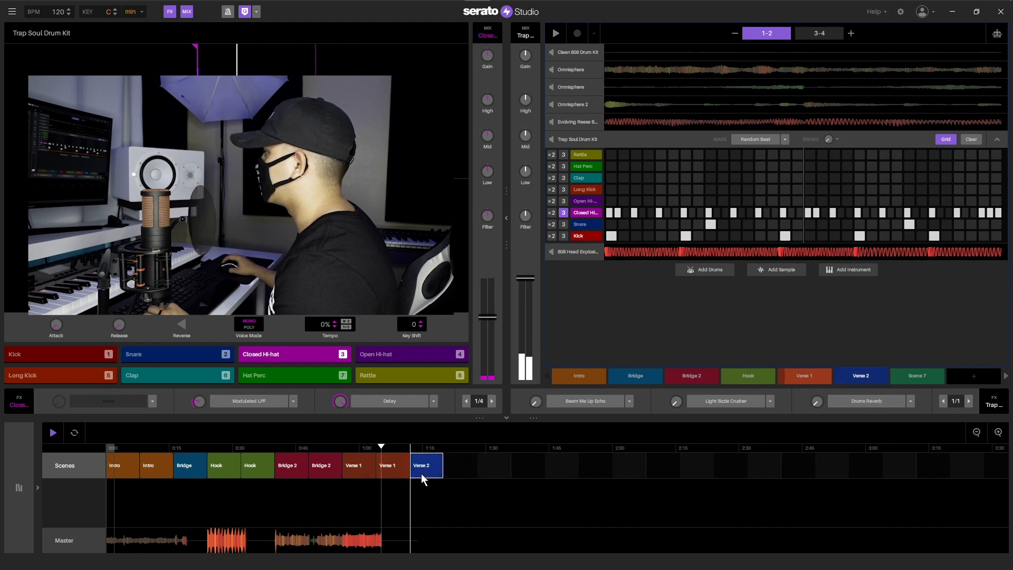
drag(863, 376, 444, 474)
Step: From the first Verse 2 block, clear the Evolving Reese Bass and second Omnisphere patterns in the Verse 2 scene
click(429, 468)
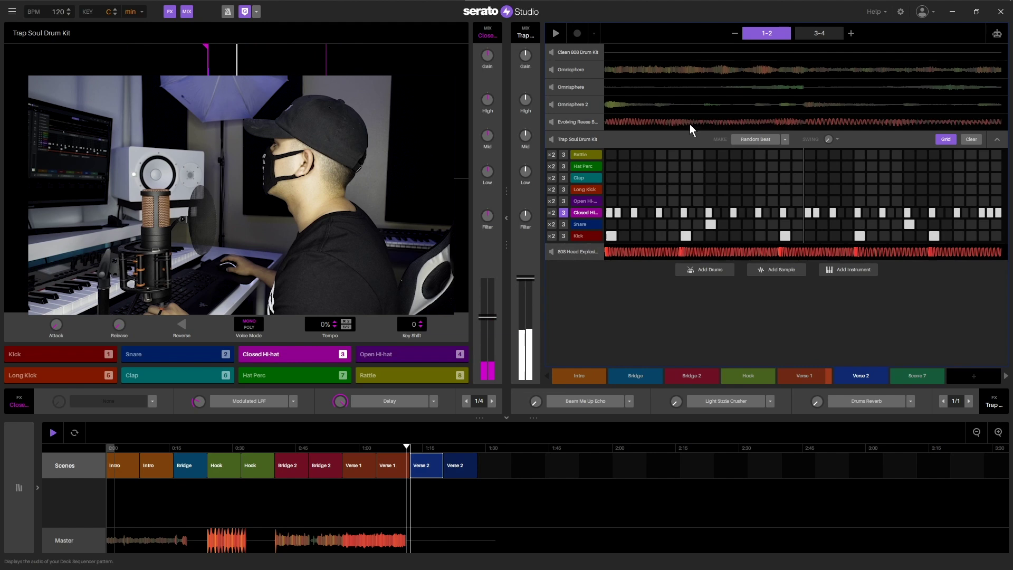
click(579, 125)
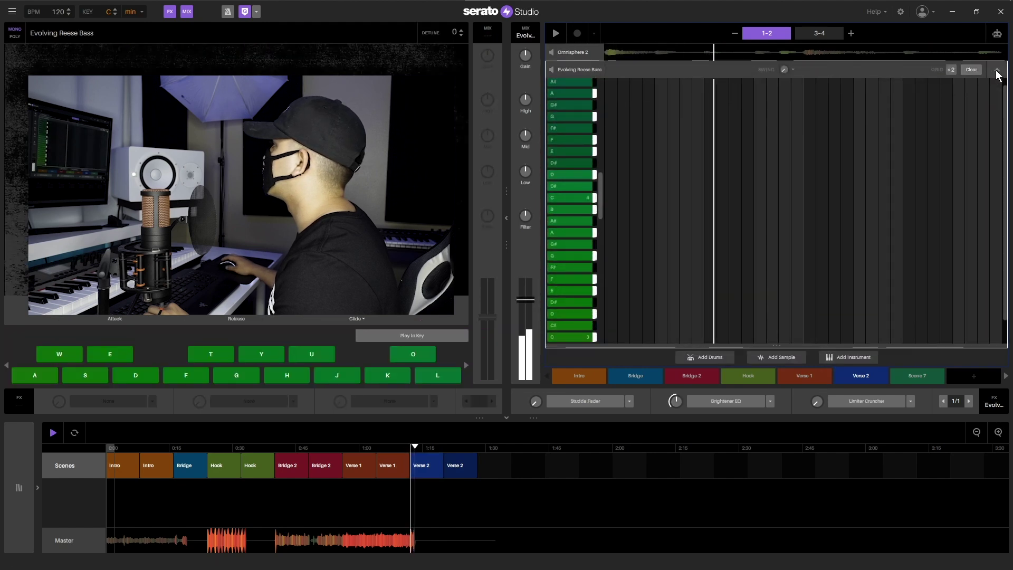
click(977, 72)
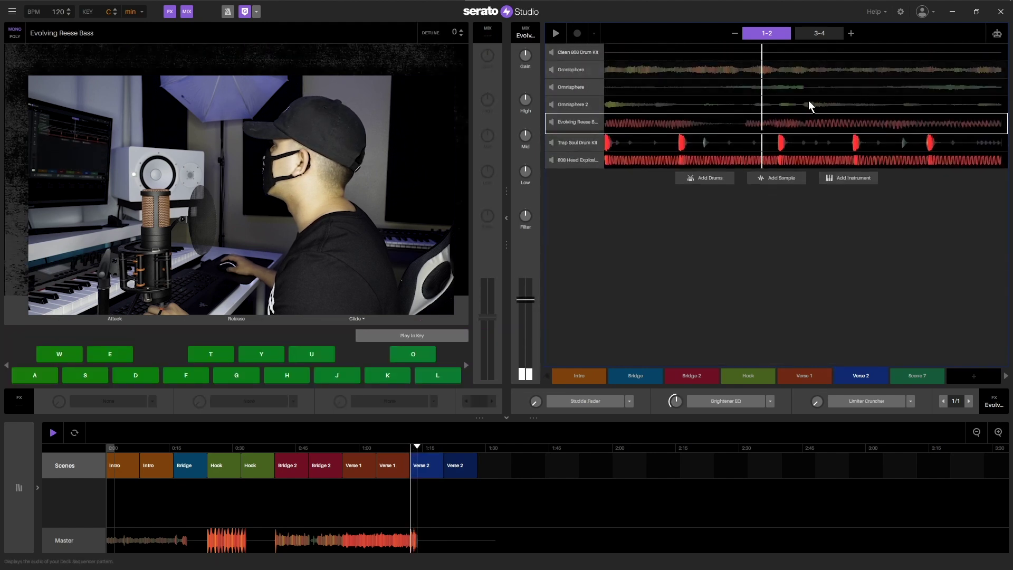
click(581, 91)
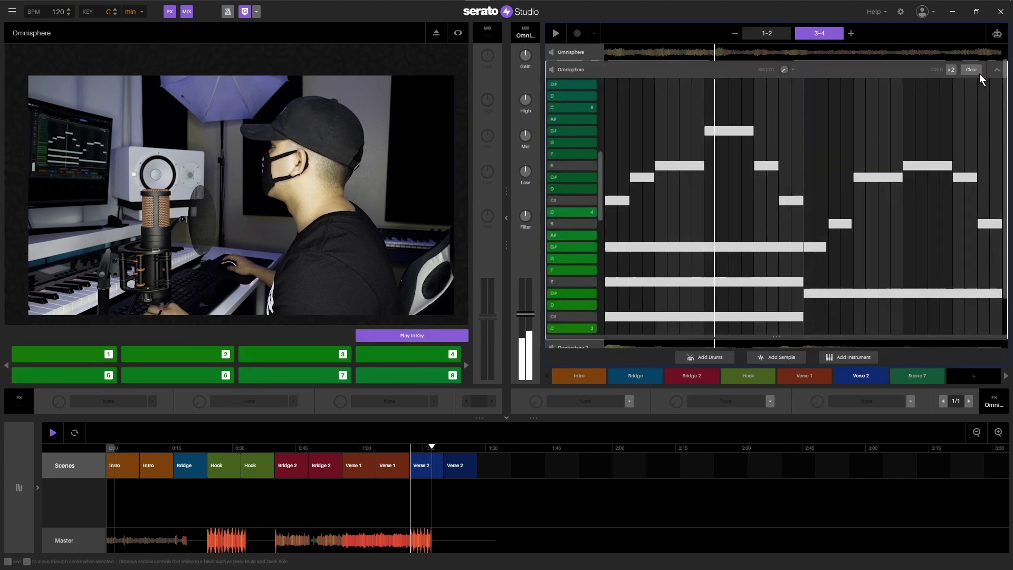
click(976, 71)
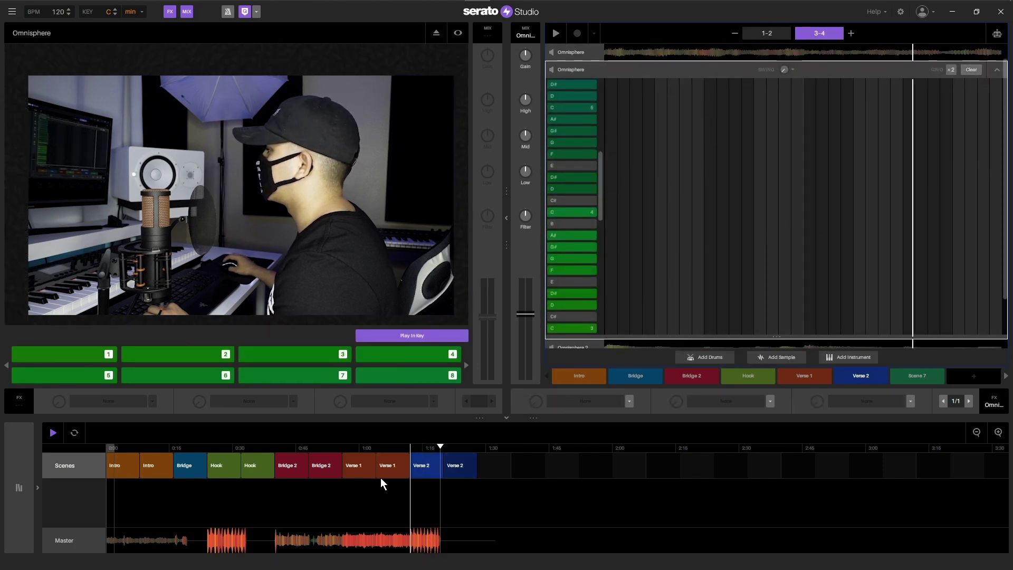
Step: Duplicate the timeline blocks from the Bridge through the last Verse 2 after the existing arrangement, and return to the song's start
mouse_move(642, 375)
mouse_down()
mouse_move(591, 416)
mouse_move(627, 376)
mouse_up()
drag(535, 499, 175, 499)
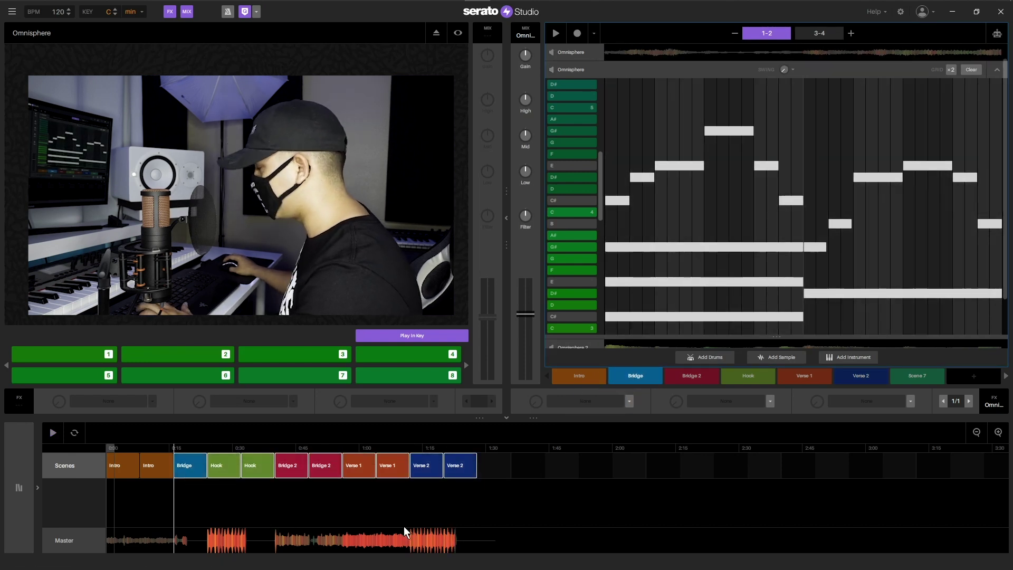
key(ctrl+d)
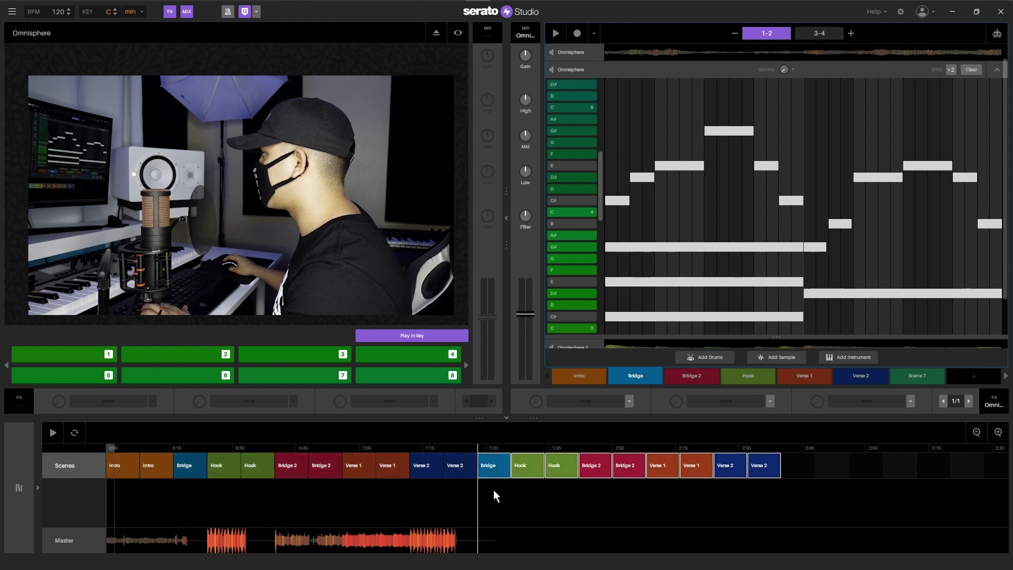
click(118, 447)
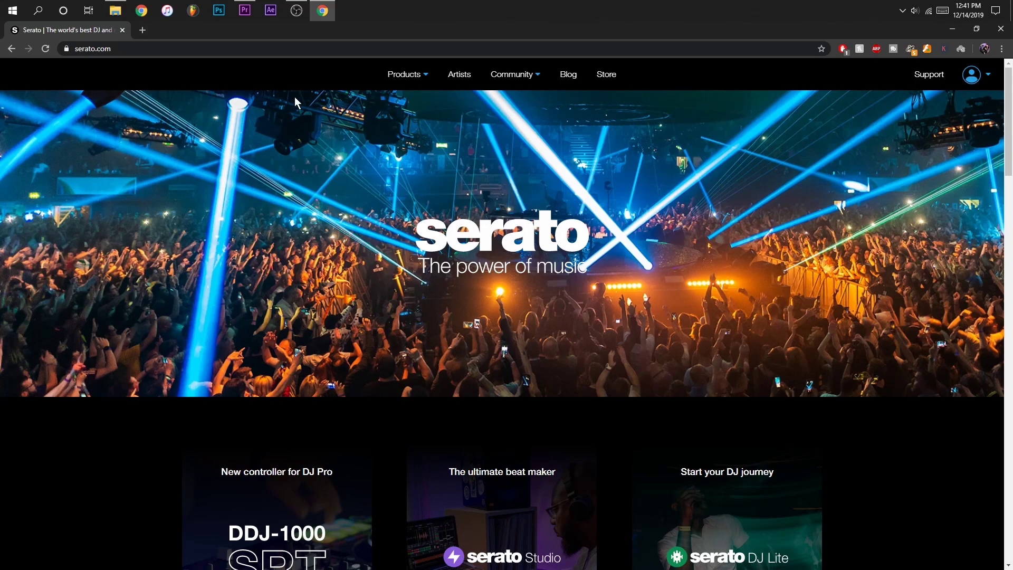
Step: Switch to the serato.com website in Chrome, open the Serato Studio product page and look through its features
mouse_move(410, 80)
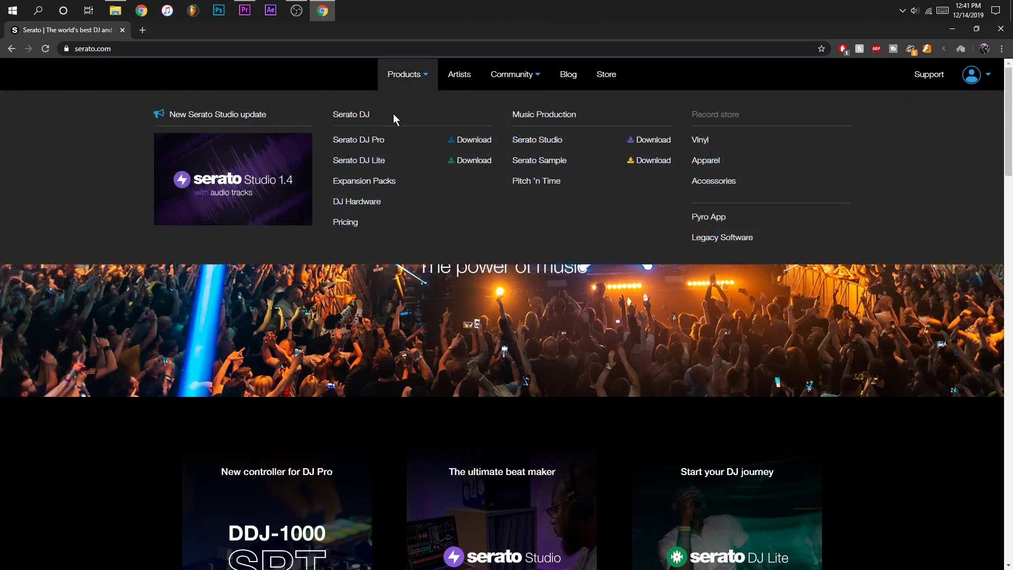
click(530, 138)
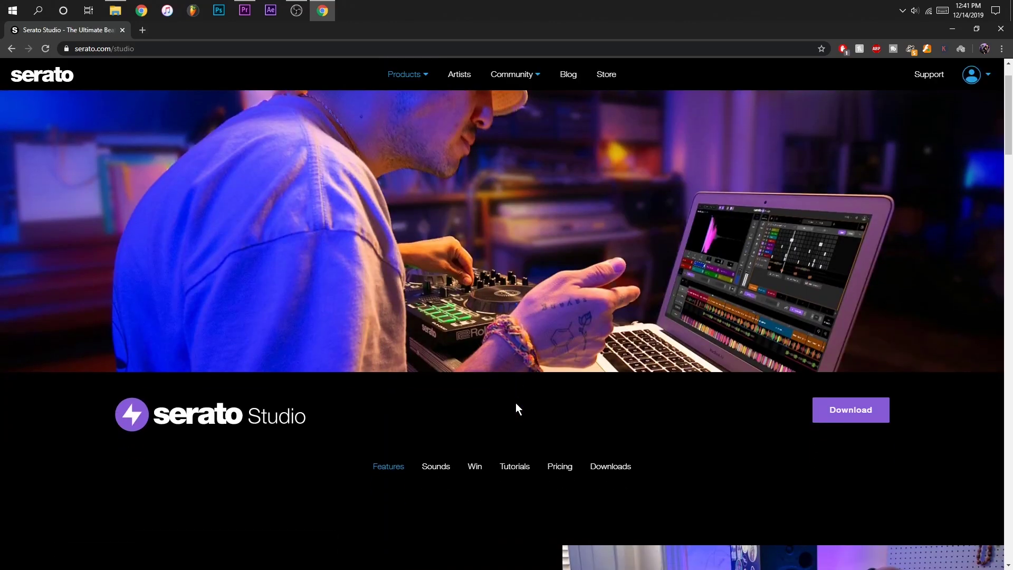
scroll(516, 405, down, 2)
drag(1008, 152, 998, 568)
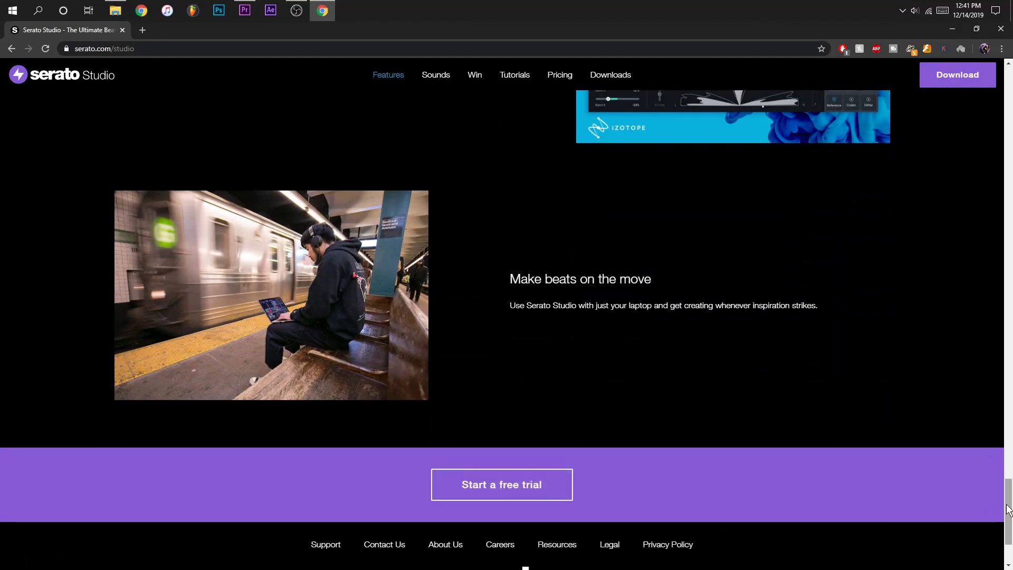
drag(1008, 511, 1007, 134)
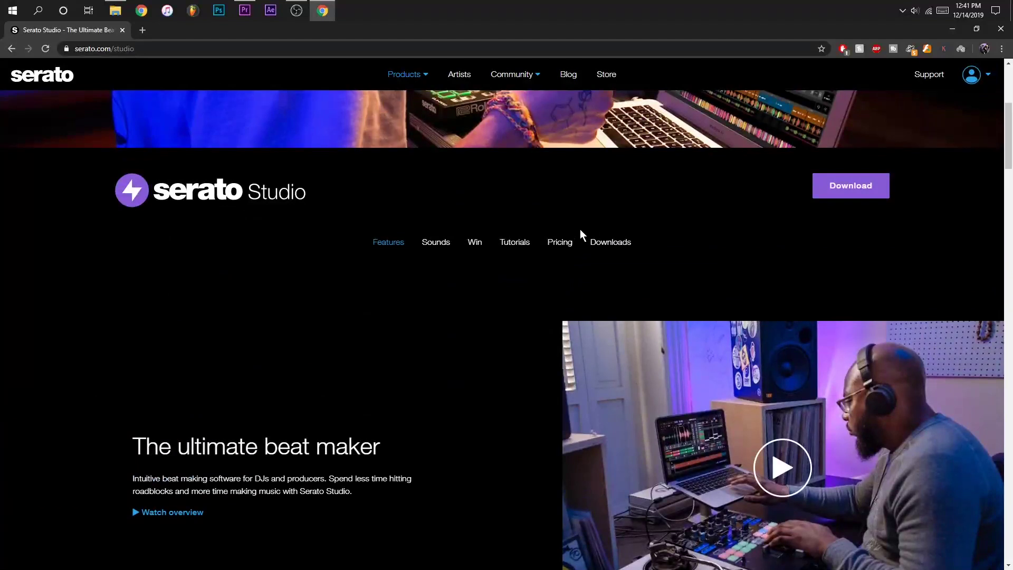
Step: Open the Serato Studio pricing page and examine the monthly subscription and outright purchase options
click(572, 247)
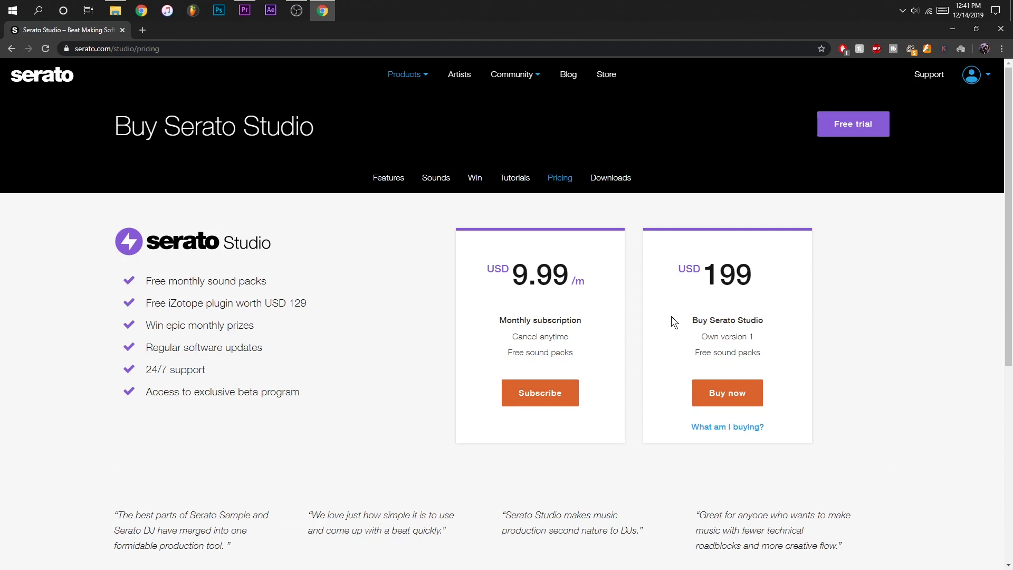
double_click(708, 276)
click(655, 285)
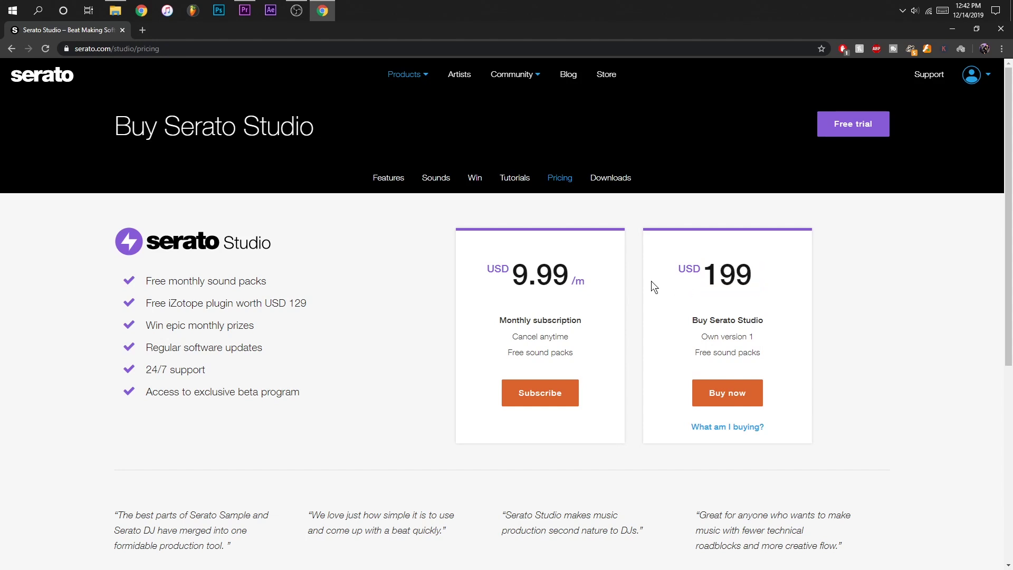
Step: Open the Serato Studio Sounds page and browse through the featured sound packs and their description
click(438, 179)
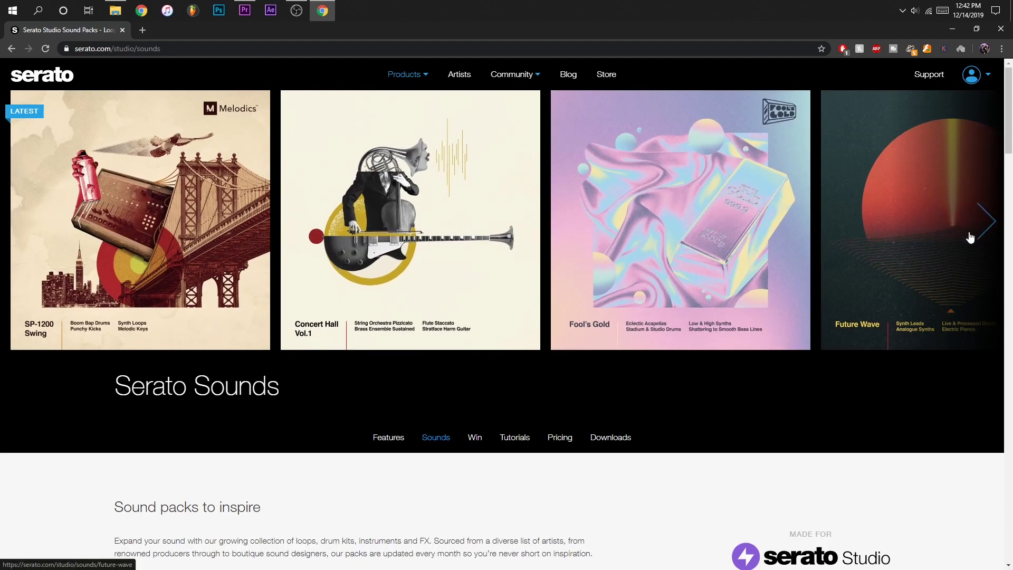
click(990, 232)
click(991, 232)
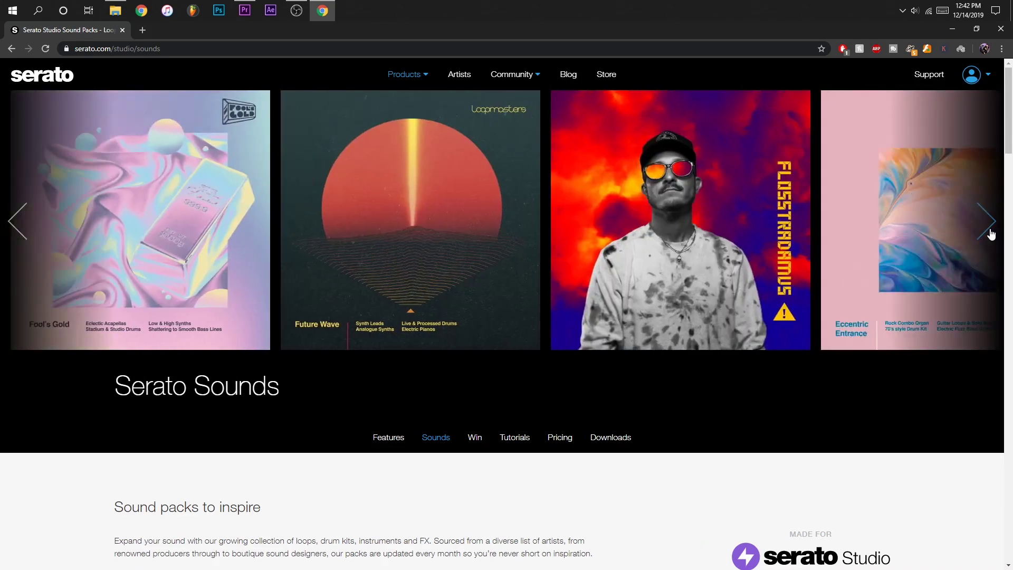
click(990, 227)
scroll(413, 390, down, 2)
scroll(405, 407, up, 2)
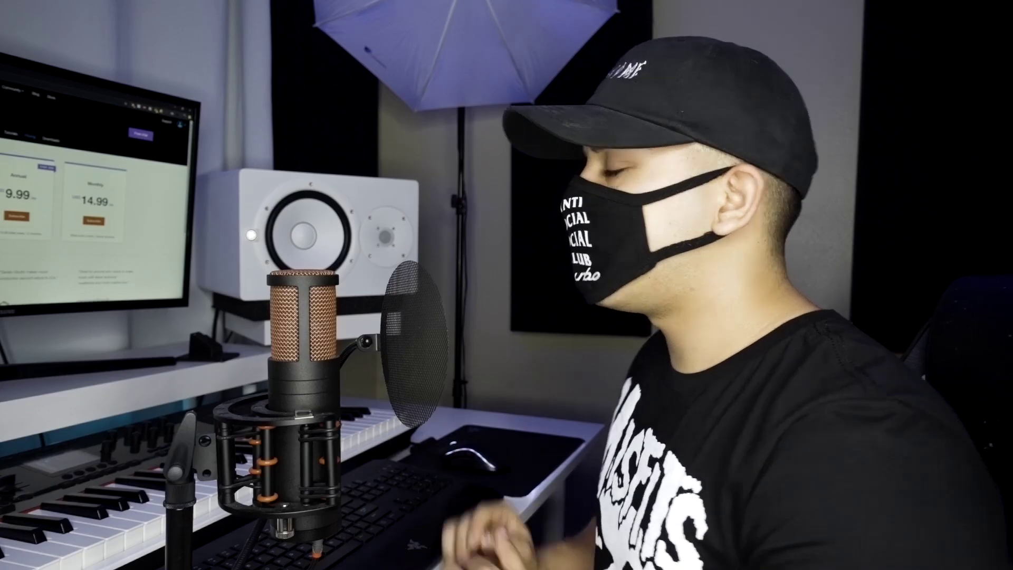